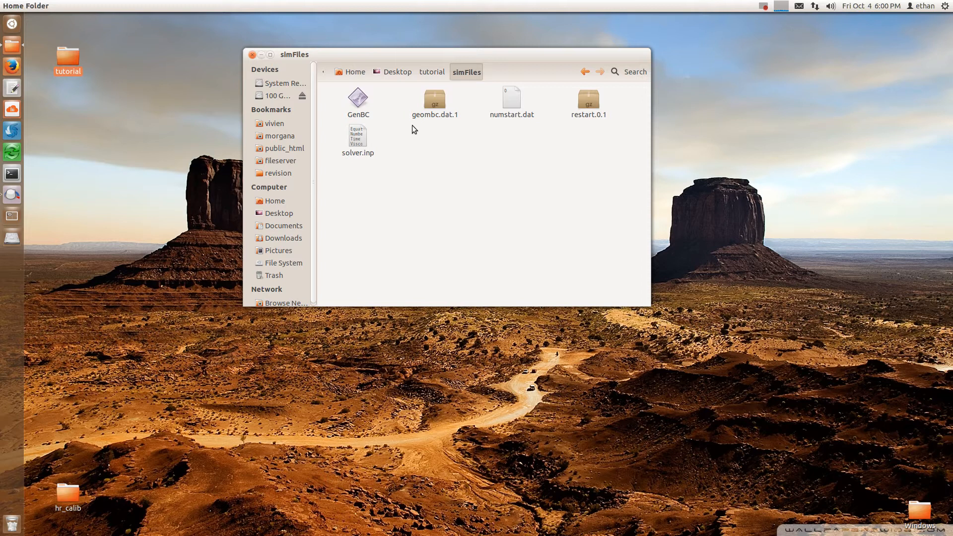
Review the files in the simFiles folder: geombc.dat.1, restart.0.1, numstart.dat, GenBC and solver.inp.
ctrl+click(585, 103)
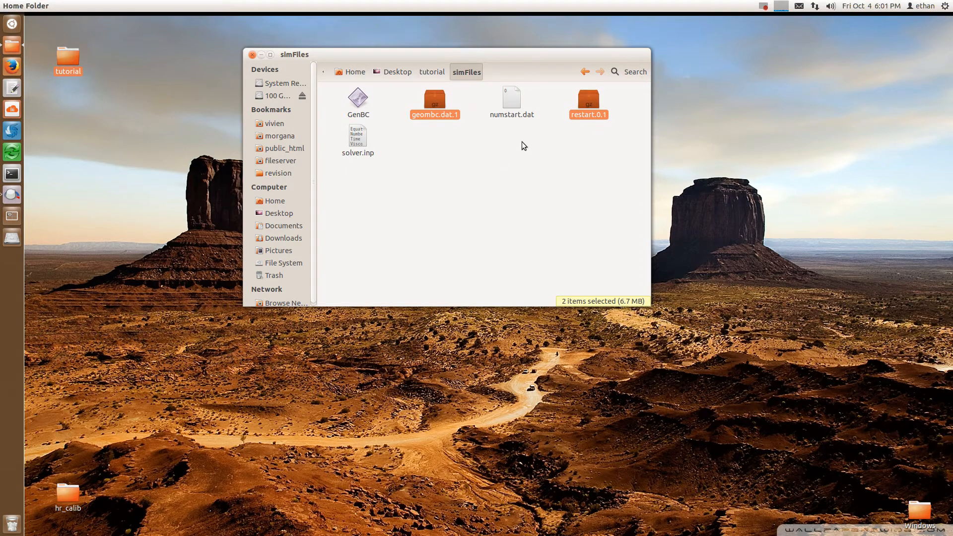
click(536, 133)
click(513, 98)
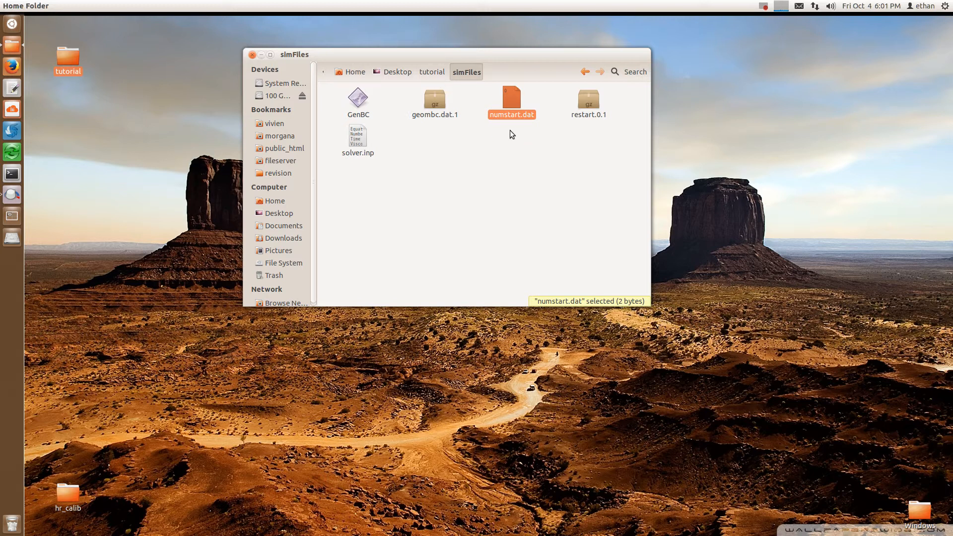
click(368, 105)
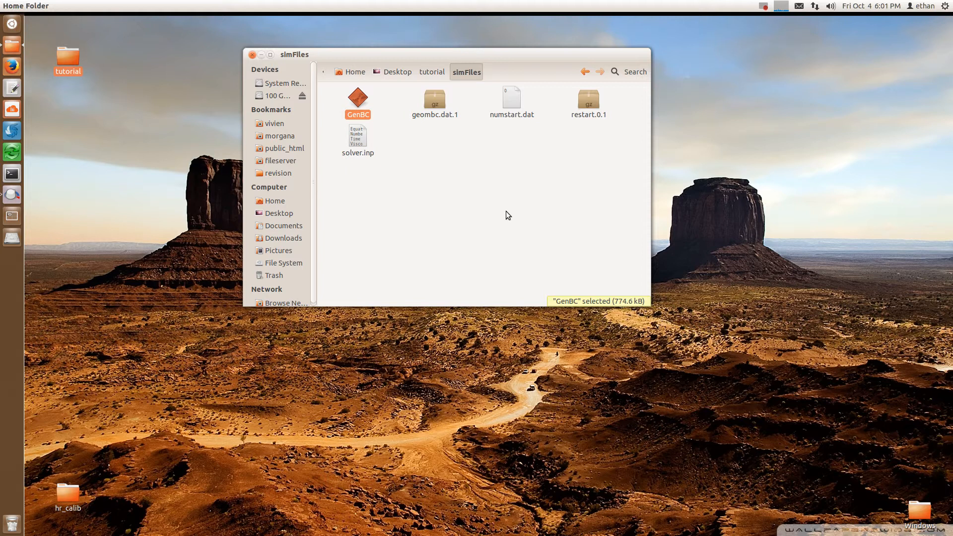
click(364, 139)
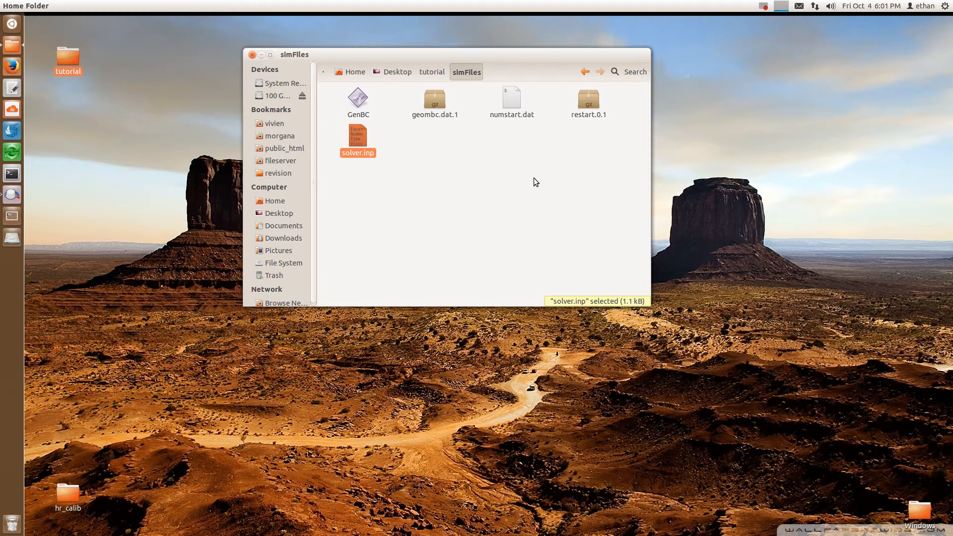
click(511, 101)
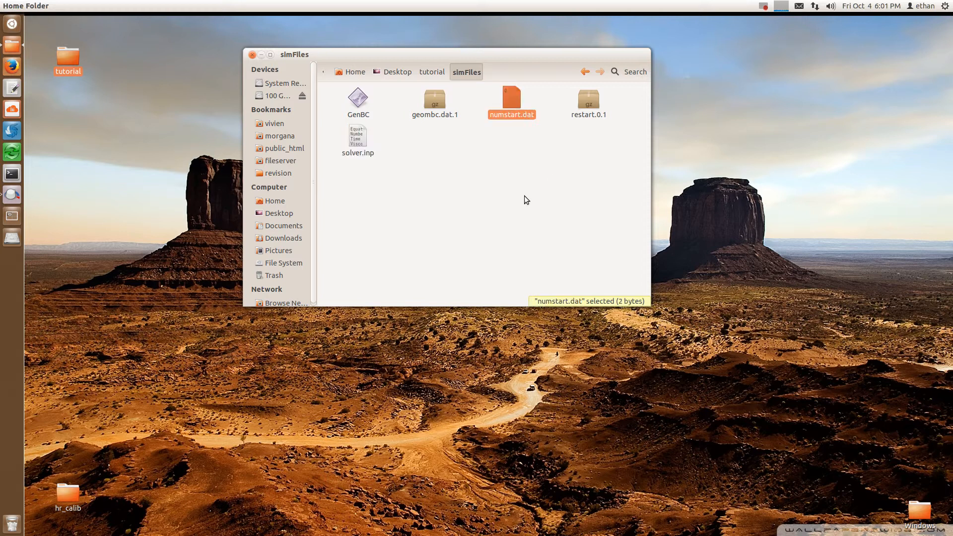
Return to the tutorial folder and create a new folder named simfiles on the desktop.
key(BackSpace)
right_click(154, 230)
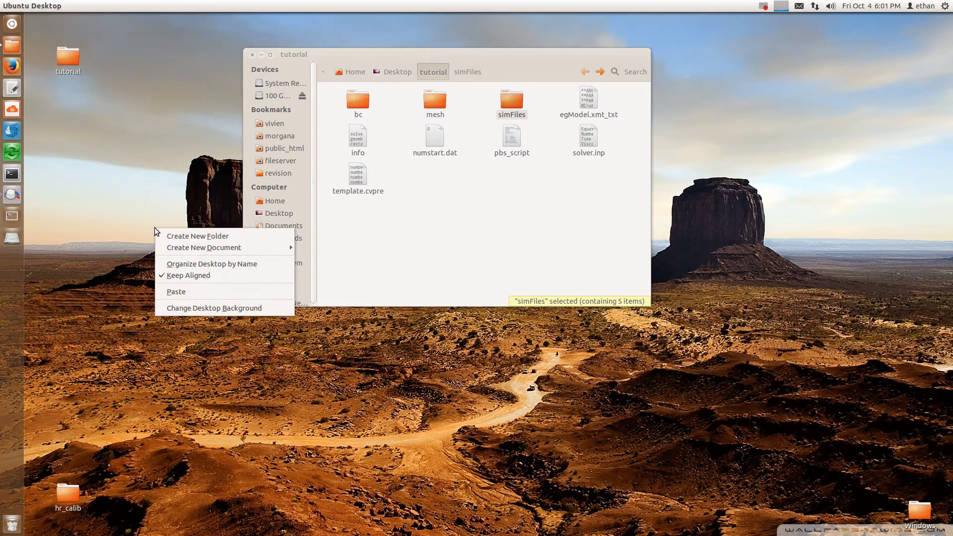
click(227, 435)
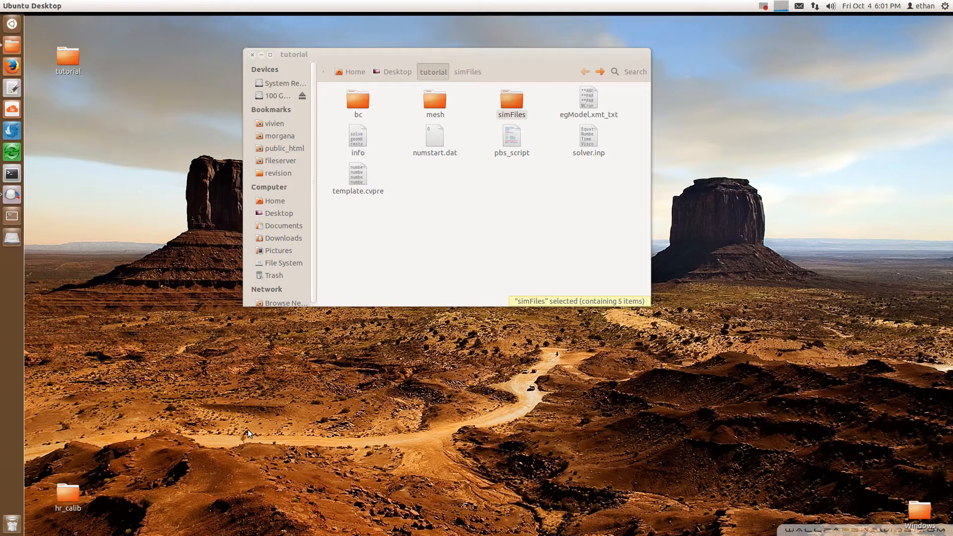
text(sim)
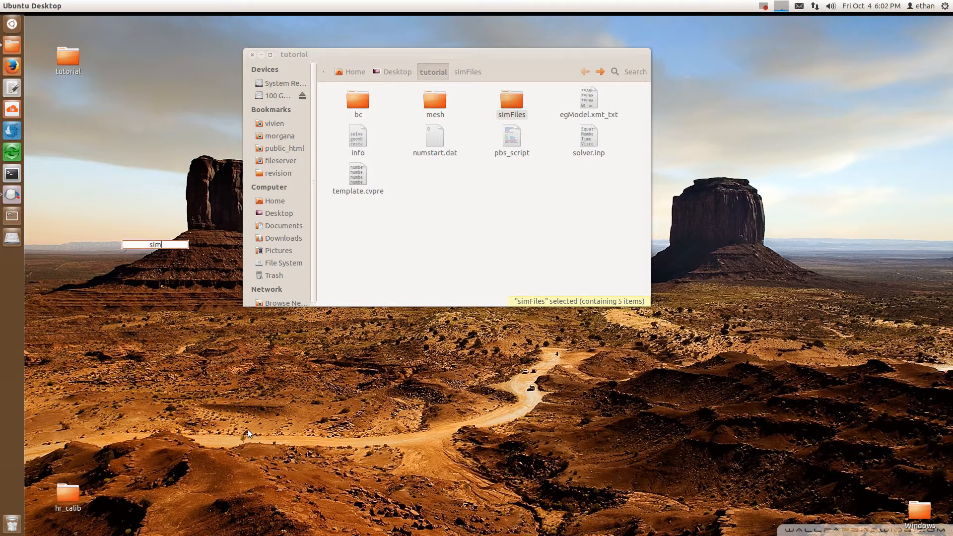
text(files)
key(Return)
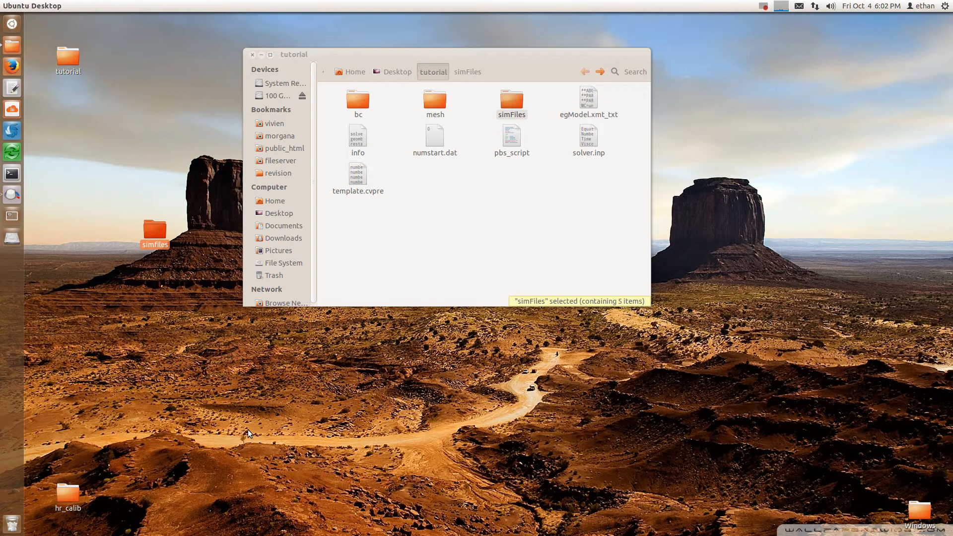
Open the new simfiles folder and arrange its window so the tutorial window is also accessible.
double_click(162, 230)
drag(668, 281, 655, 205)
drag(154, 230, 65, 198)
click(447, 214)
drag(529, 57, 486, 61)
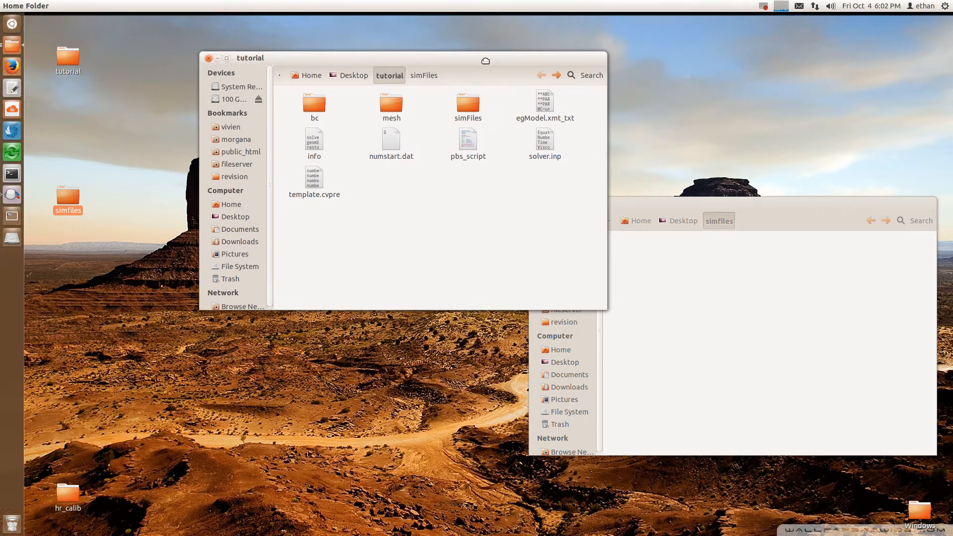
Copy numstart.dat from the tutorial folder into the desktop simfiles folder.
double_click(469, 102)
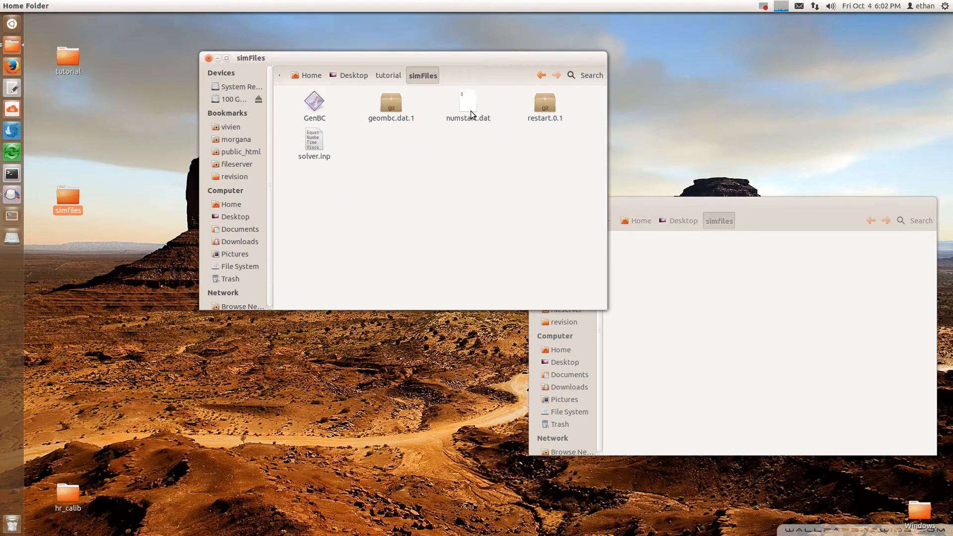
key(alt+Left)
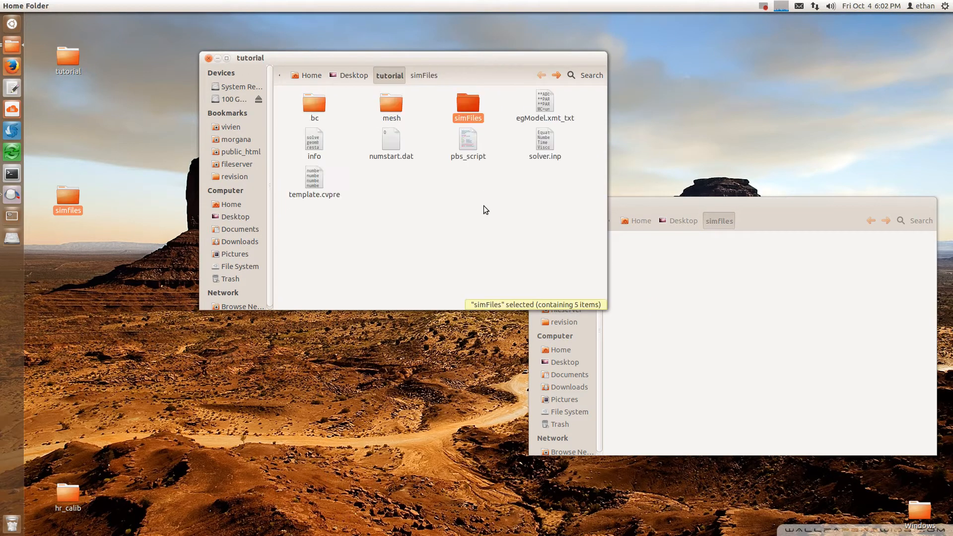
click(395, 144)
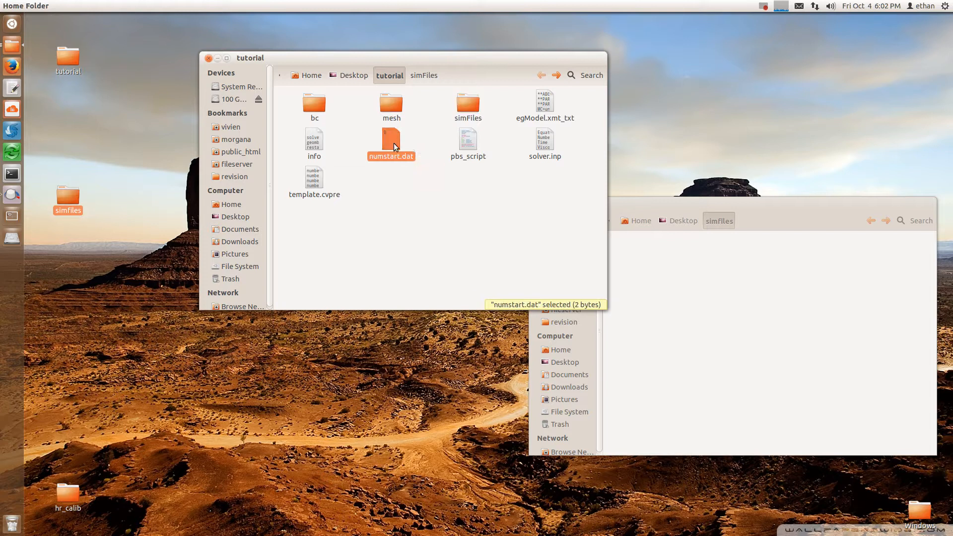
key(ctrl+c)
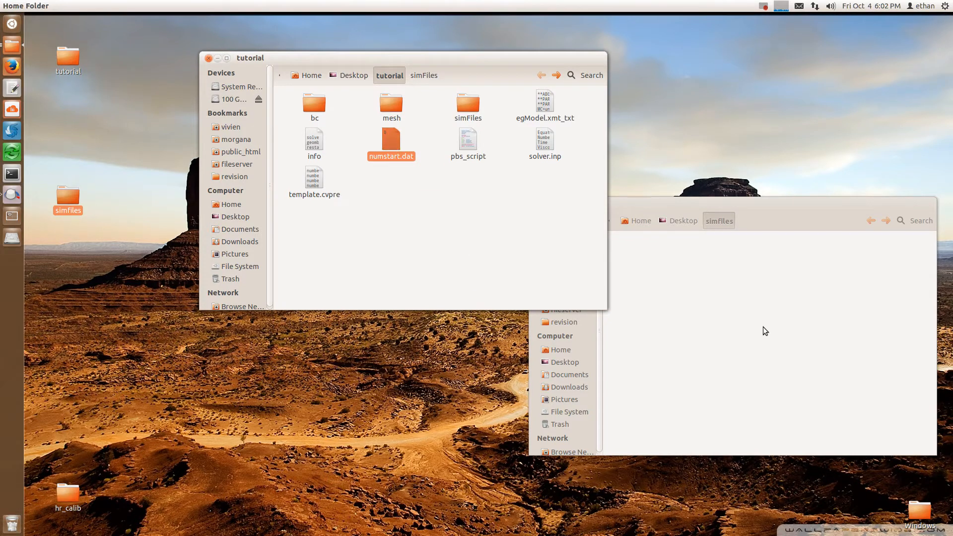
click(764, 326)
key(ctrl+v)
click(431, 229)
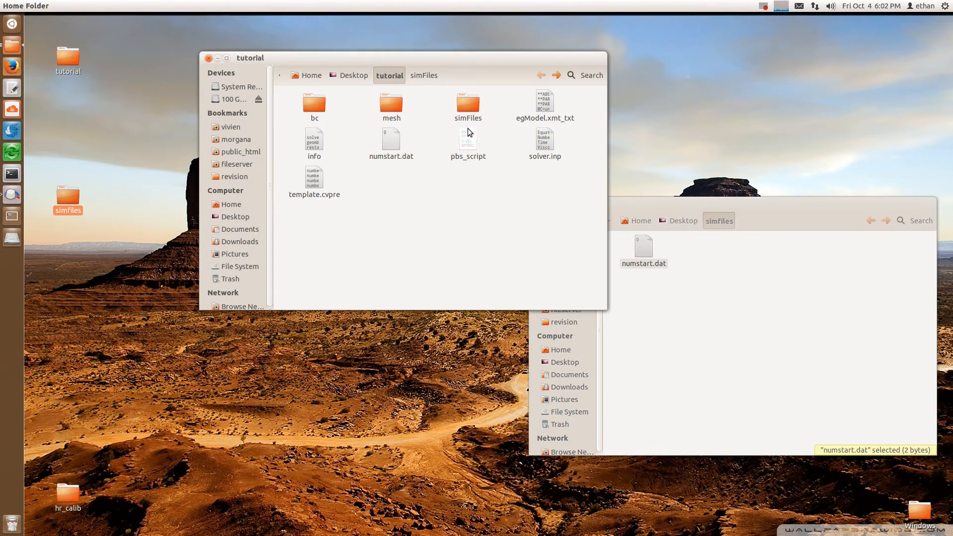
Check numstart.dat, geombc.dat.1 and restart.0.1 in the tutorial's simFiles subfolder.
double_click(468, 106)
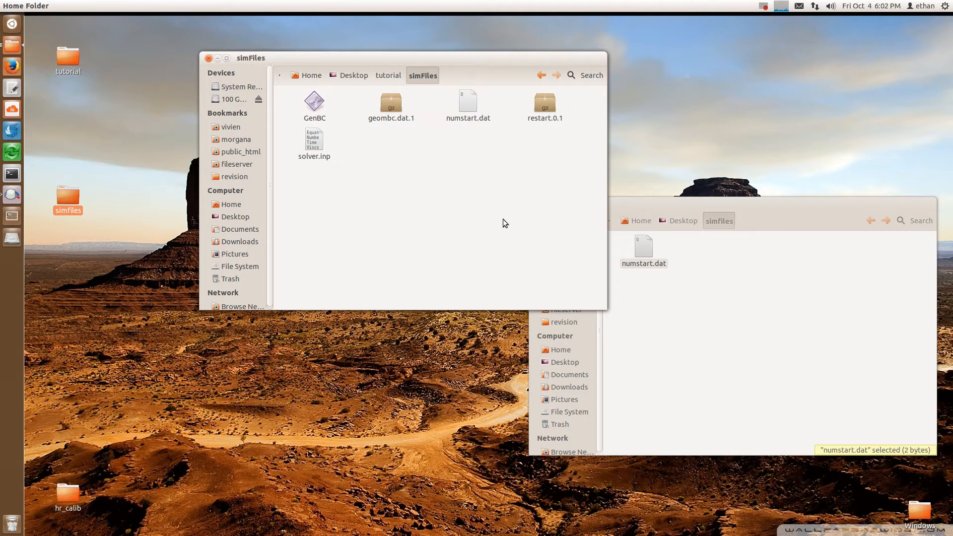
click(469, 107)
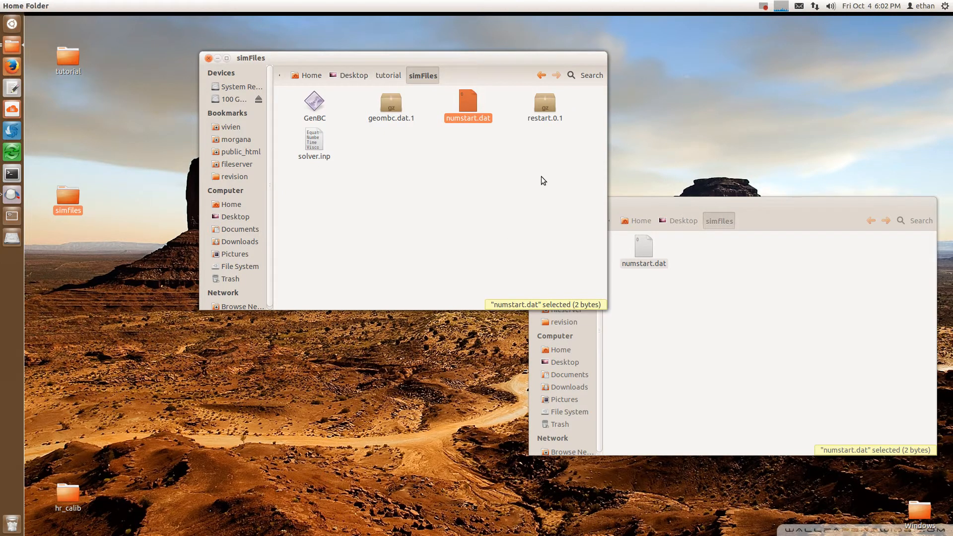
click(404, 115)
ctrl+click(541, 111)
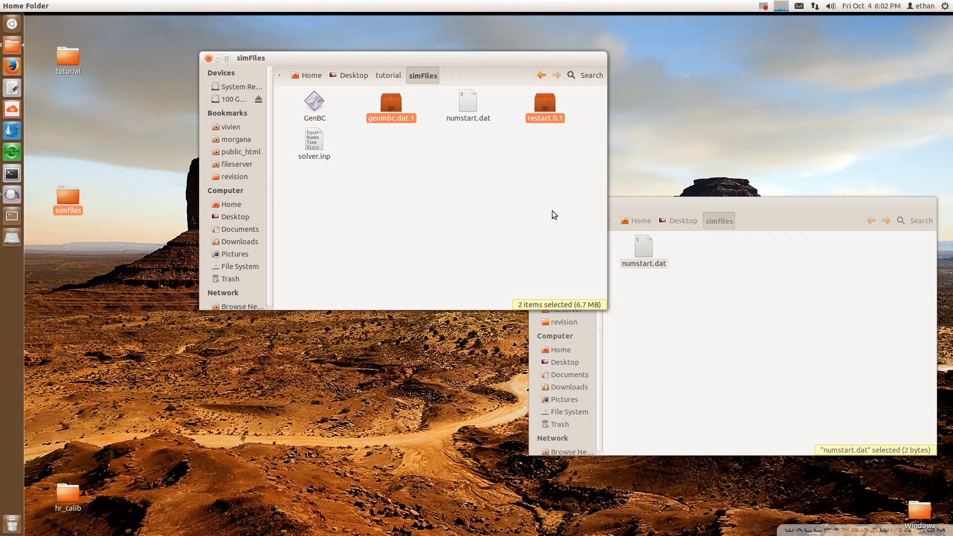
click(519, 203)
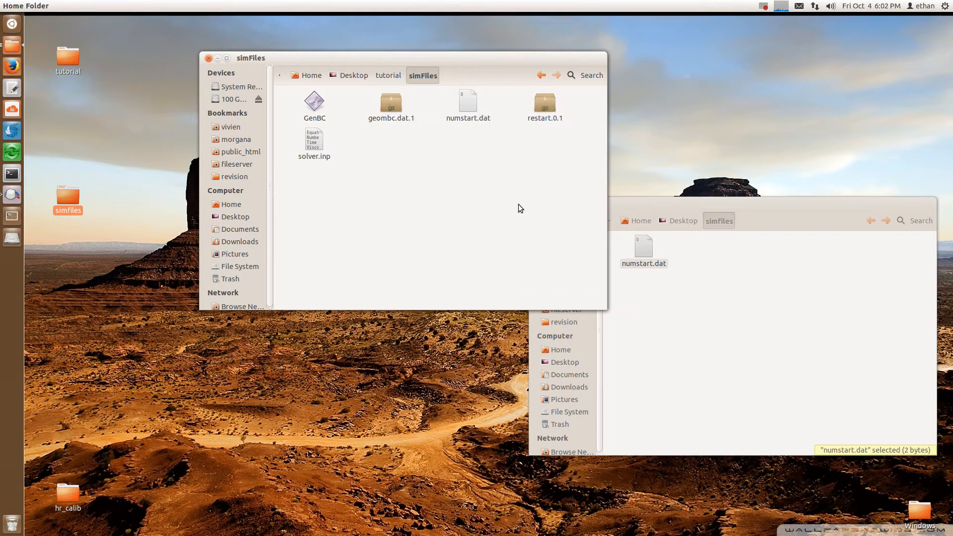
Place the simfiles folder directly below the tutorial folder on the desktop and return to the tutorial folder's contents.
drag(477, 59, 579, 49)
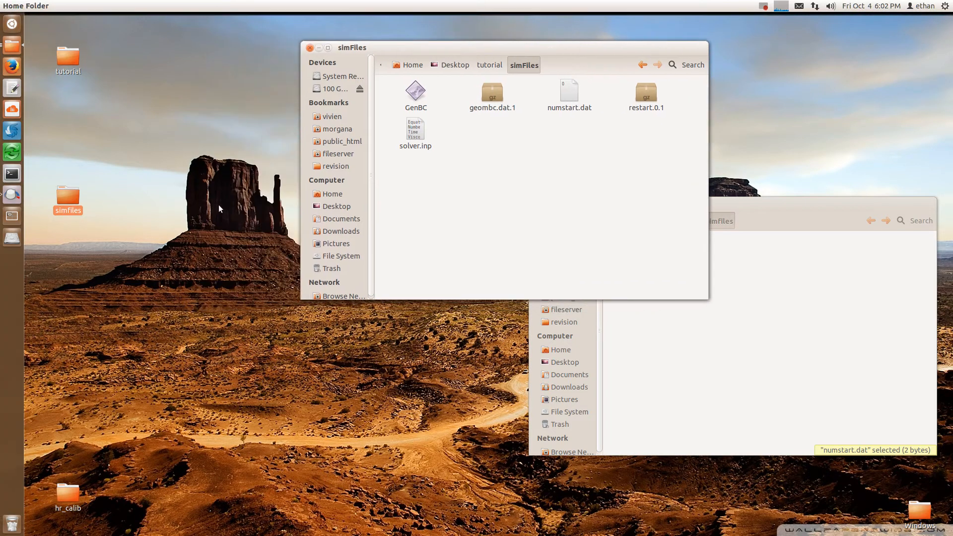
drag(68, 198, 67, 111)
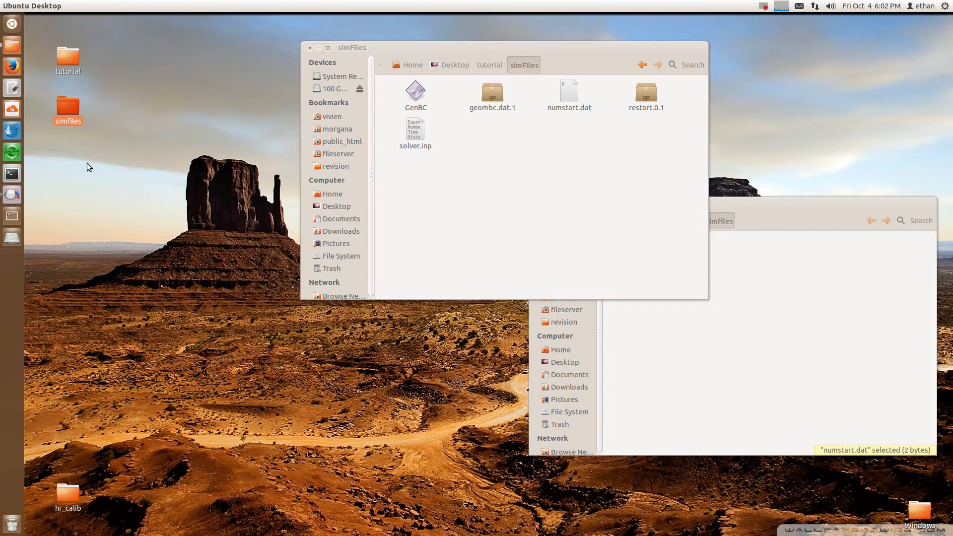
click(530, 201)
key(alt+Left)
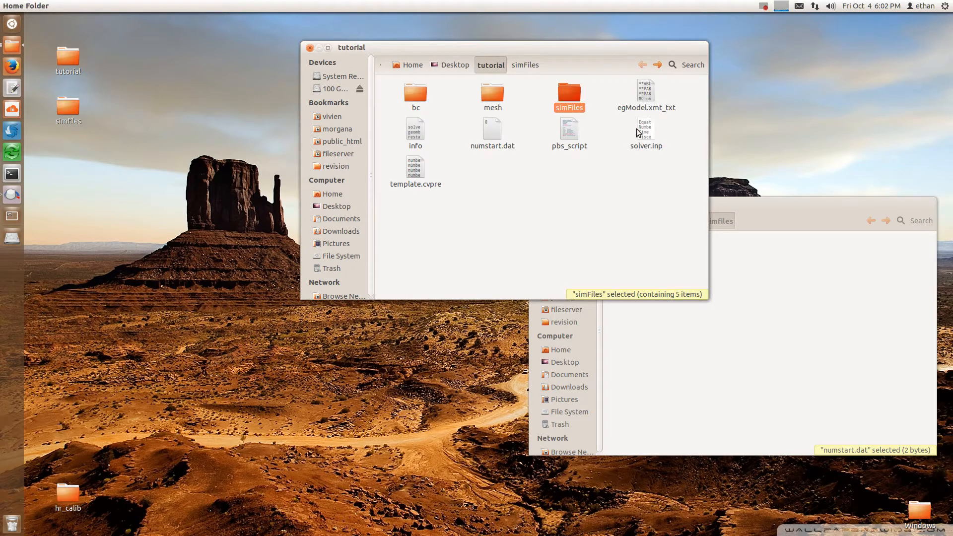
Create a new folder named mesh on the desktop below the simfiles folder.
click(37, 182)
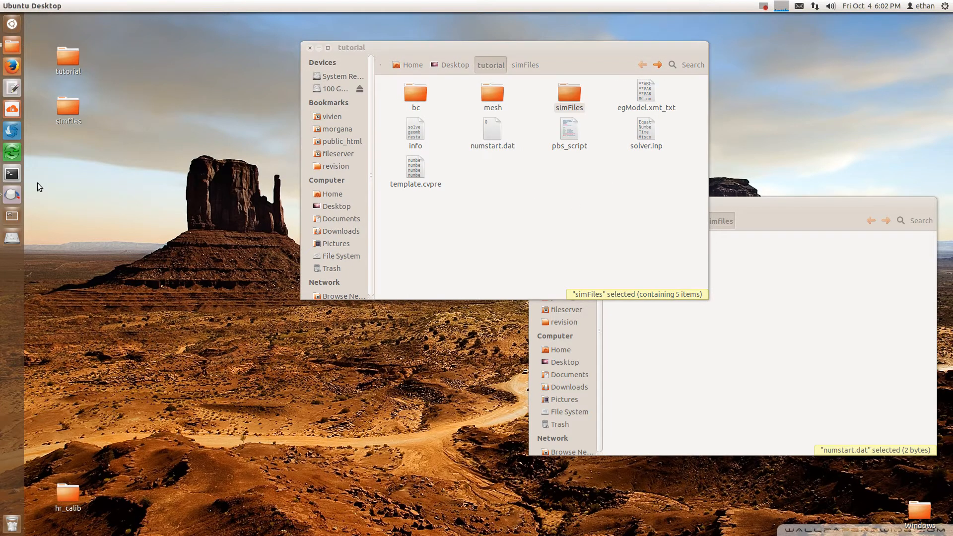
right_click(66, 181)
click(89, 188)
text(mesh)
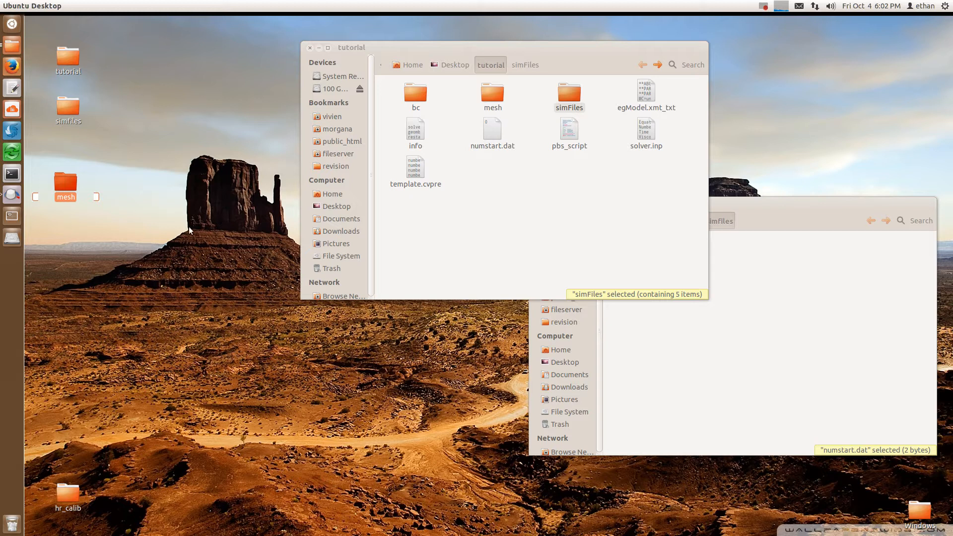
Open the desktop mesh folder and copy egModel.xmt_txt into it from the tutorial folder.
double_click(64, 185)
drag(217, 285, 245, 232)
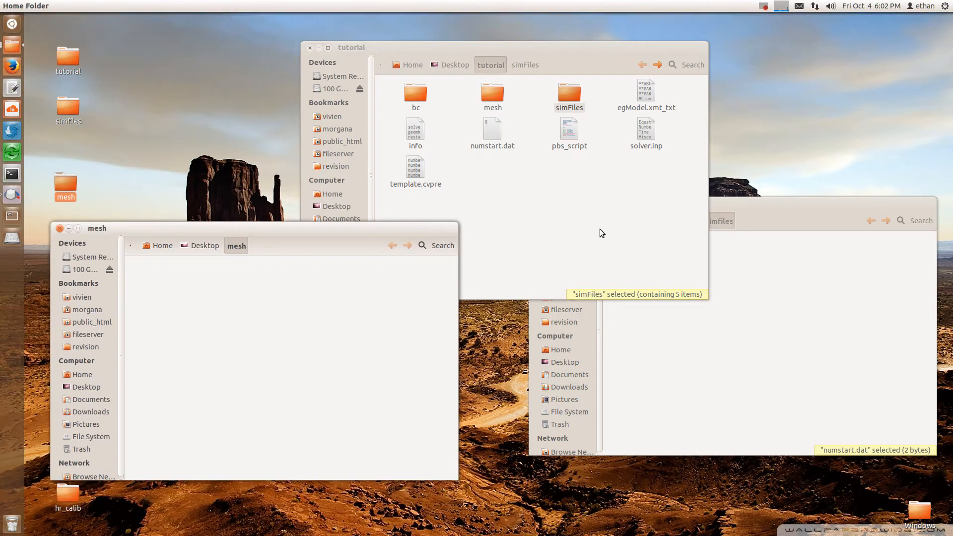
click(620, 226)
click(644, 92)
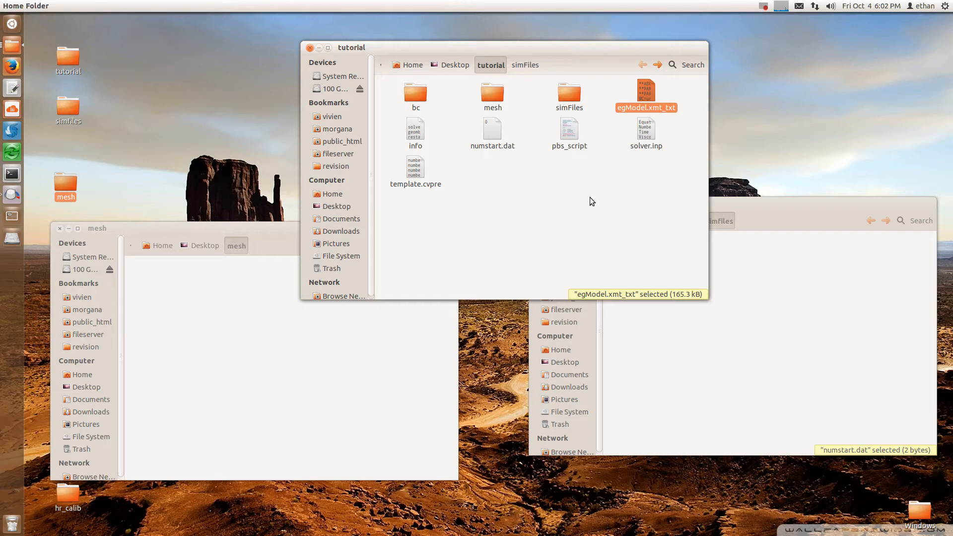
click(234, 320)
key(ctrl+v)
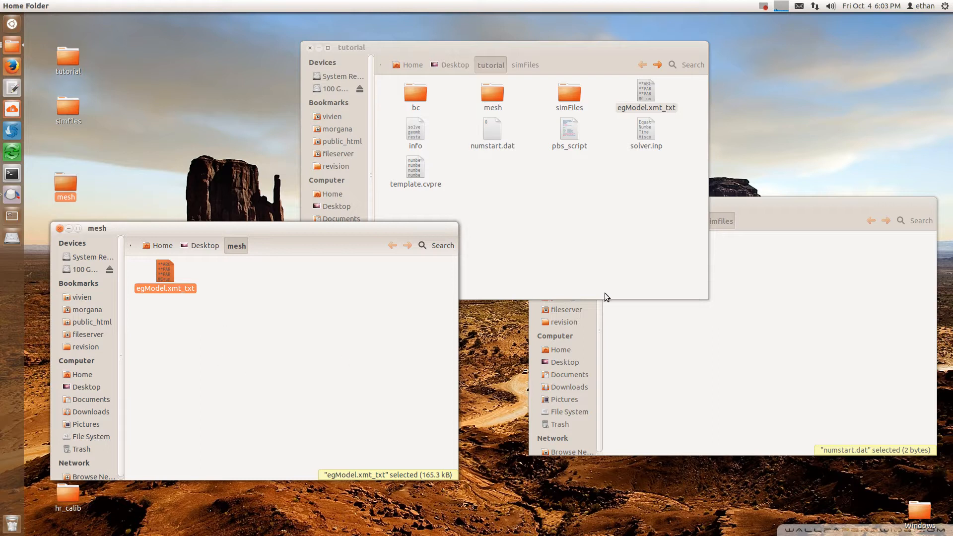
Close the simfiles and tutorial windows, leaving only the mesh folder open.
drag(581, 49, 641, 46)
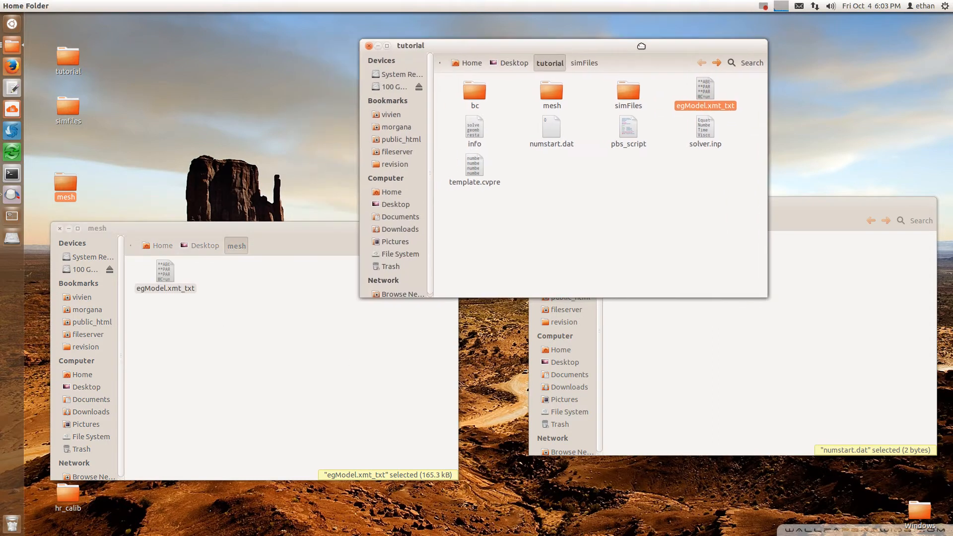
click(870, 279)
click(538, 204)
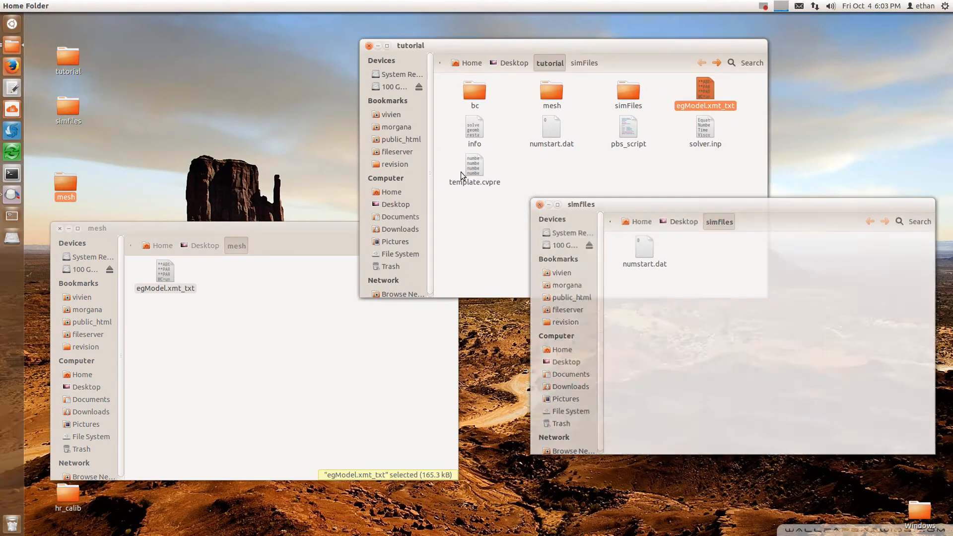
click(369, 46)
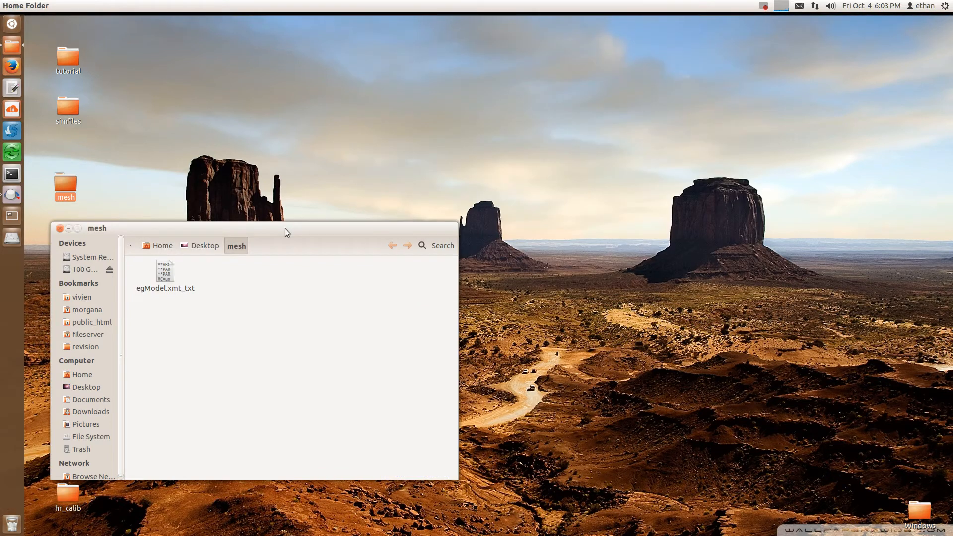
Copy the mesh folder's path, switch to a new Terminal and change directory to the desktop mesh folder.
drag(286, 228, 455, 210)
key(ctrl+l)
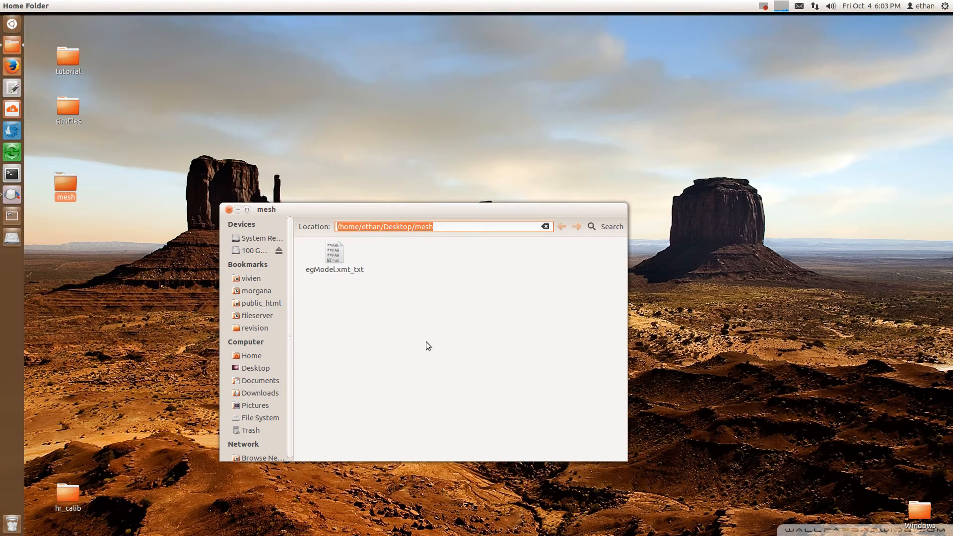
key(ctrl+alt+t)
text(cd)
text(/home/ethan/Desktop/mesh)
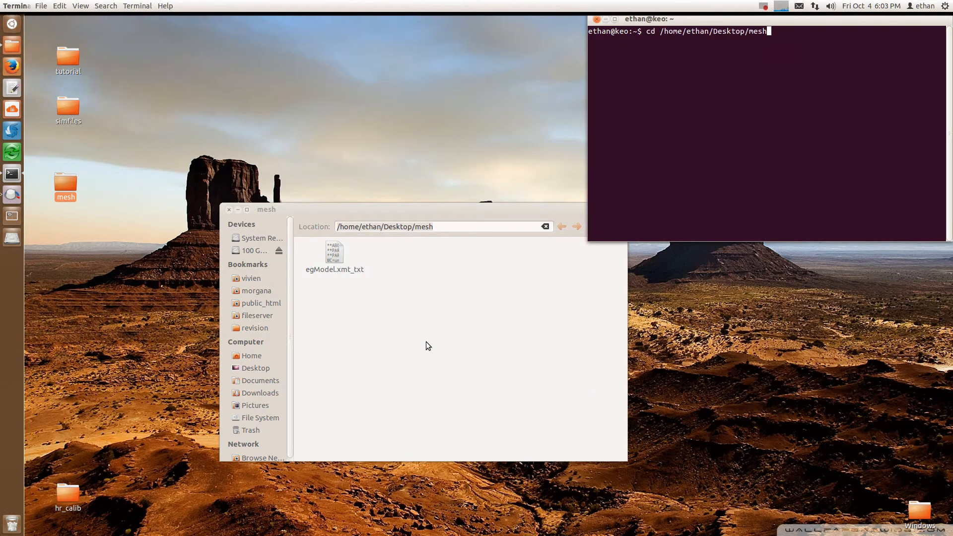
key(Return)
Launch SimVascular with the simvascular command and maximize its window.
text(simvascular)
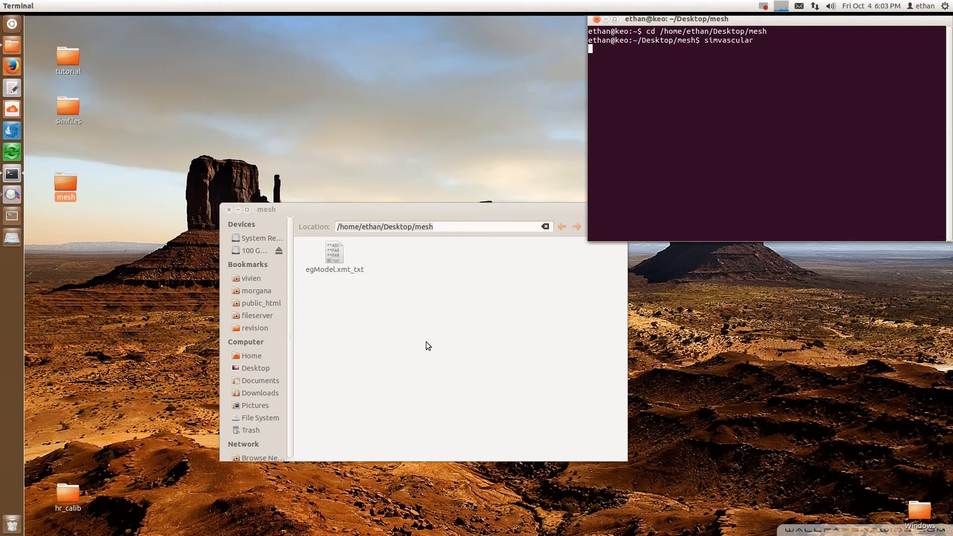
key(Return)
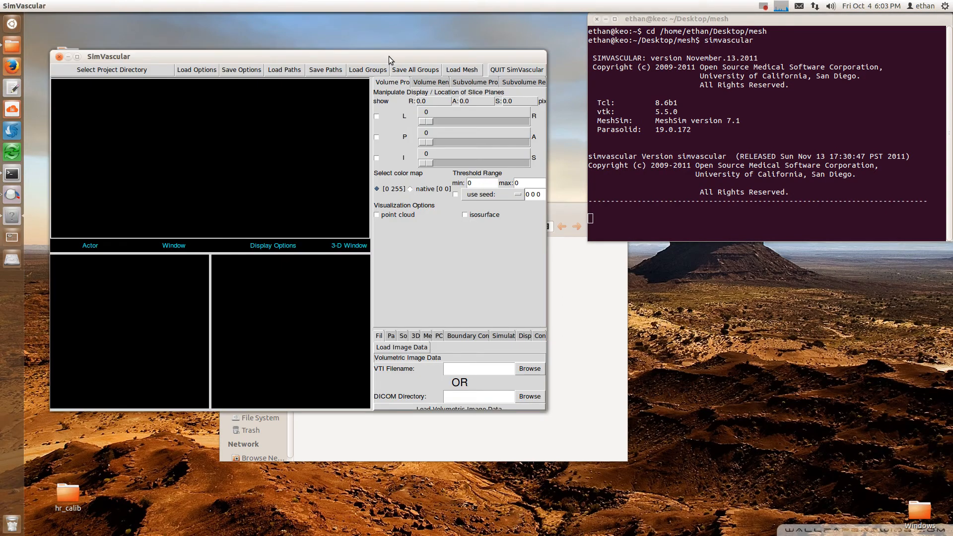
double_click(390, 56)
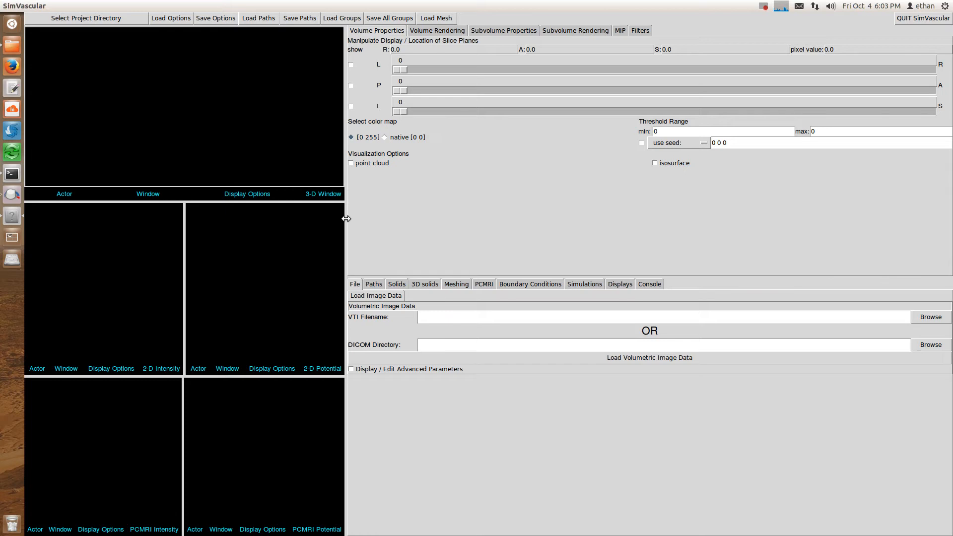
Enlarge the 3-D view and load egModel.xmt_txt from the desktop mesh folder as the Parasolid solid model for meshing.
drag(346, 218, 550, 234)
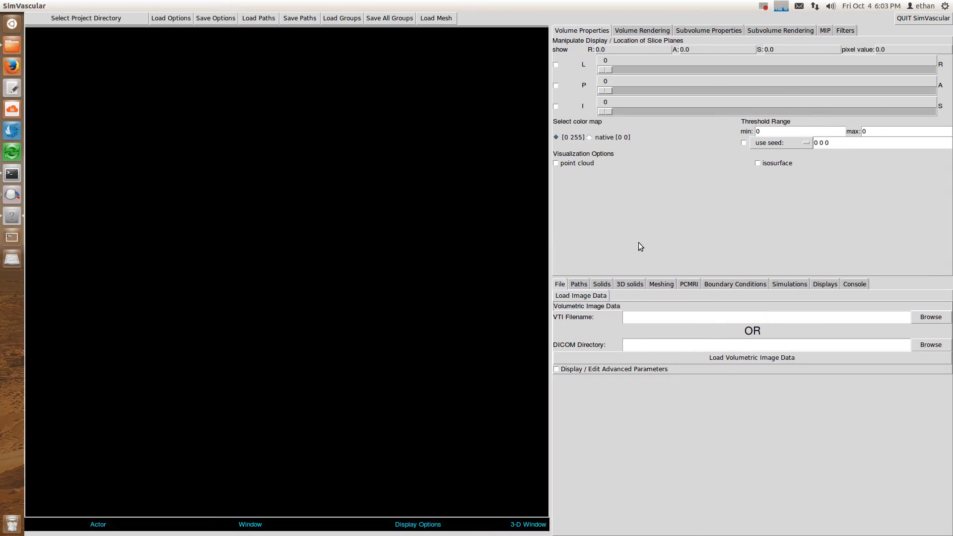
click(663, 284)
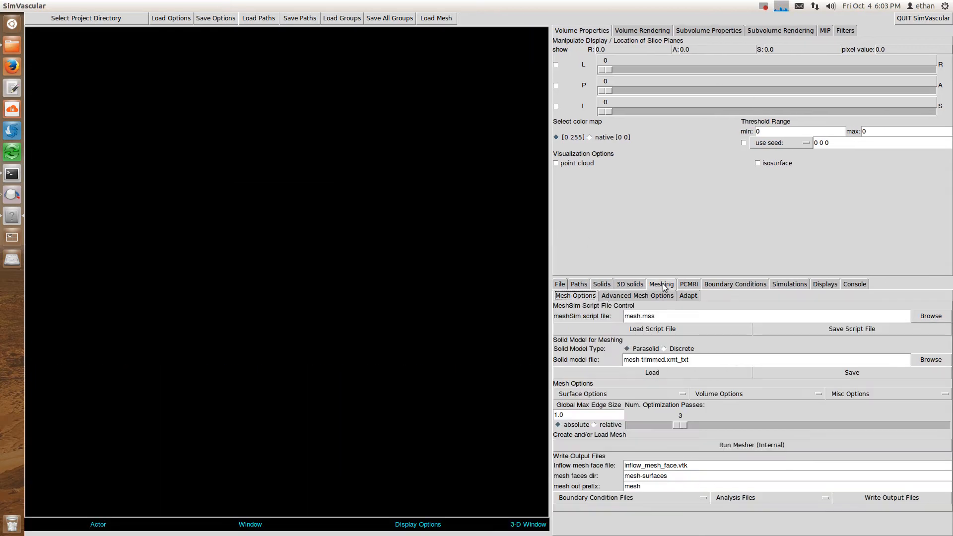
drag(660, 279, 660, 203)
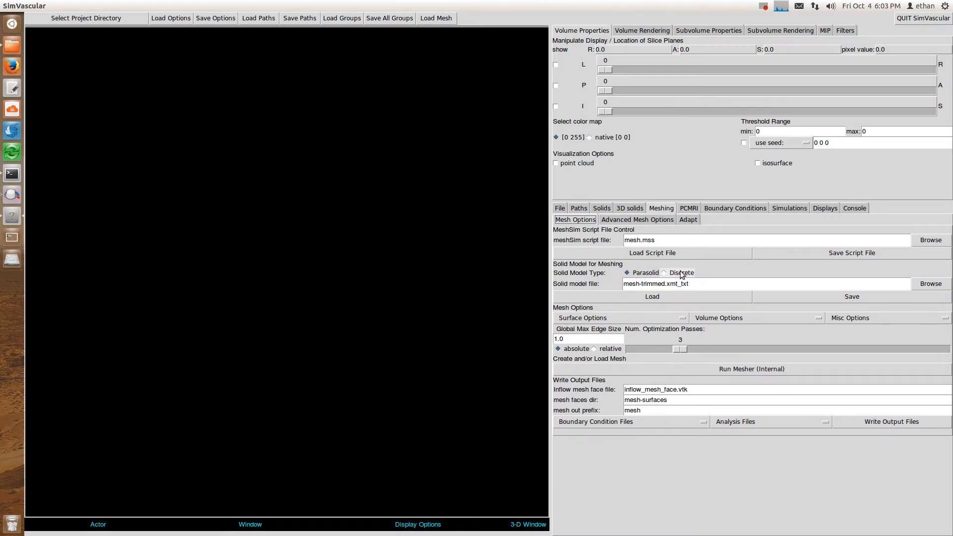
click(930, 284)
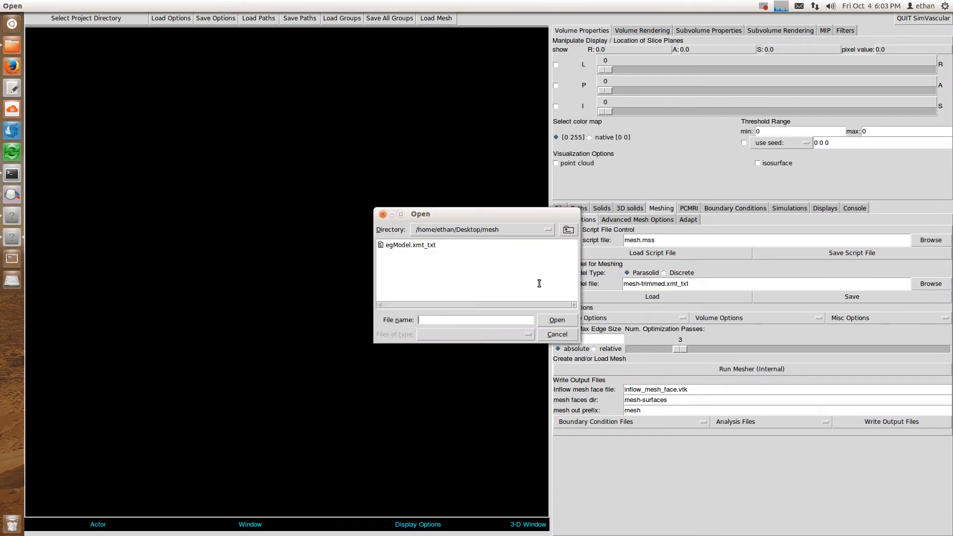
double_click(406, 245)
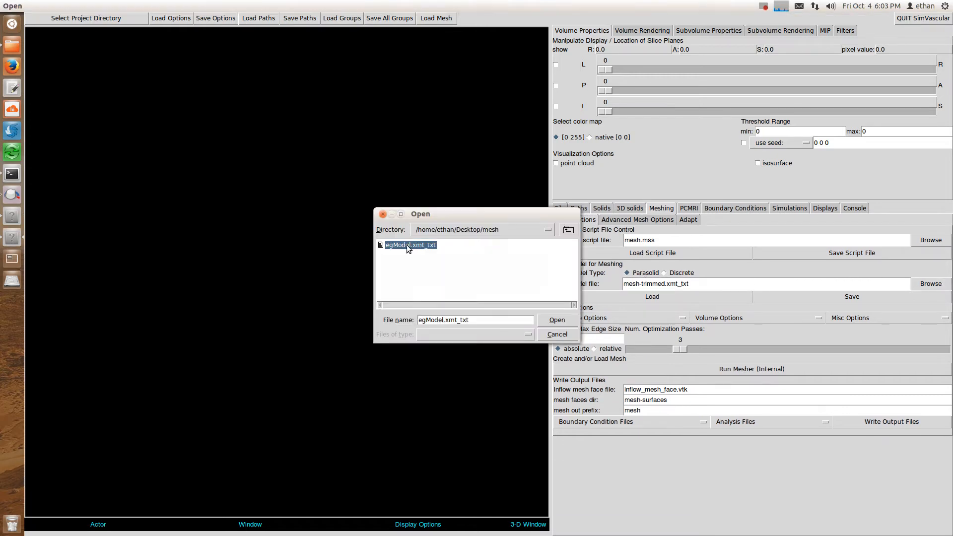
click(649, 298)
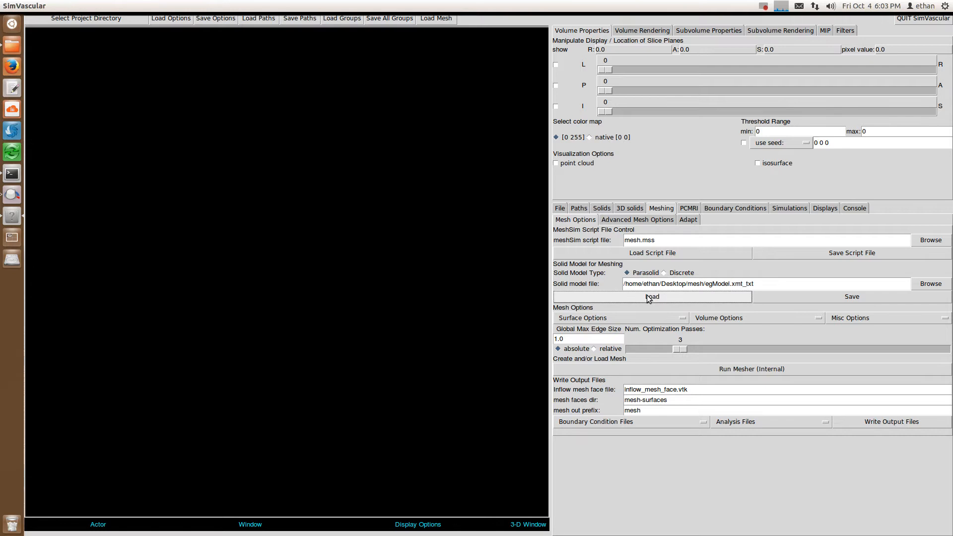
Display the meshing solid in the 3-D window, fit it to the view and rotate it upright.
click(421, 530)
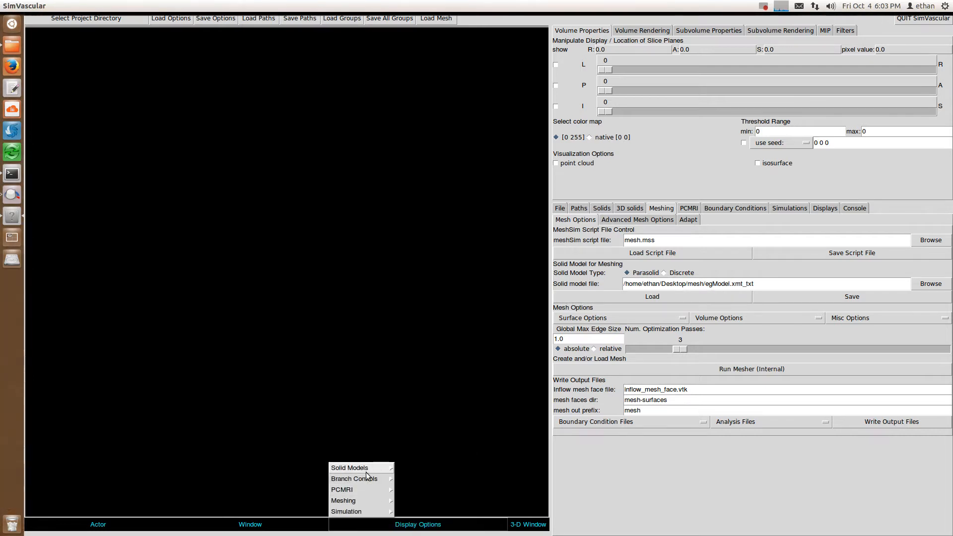
mouse_move(365, 469)
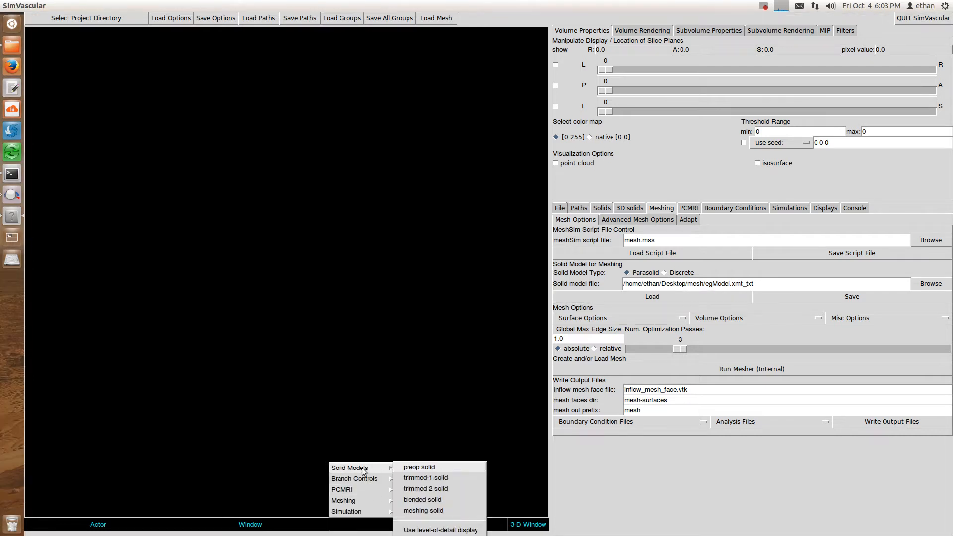
click(423, 511)
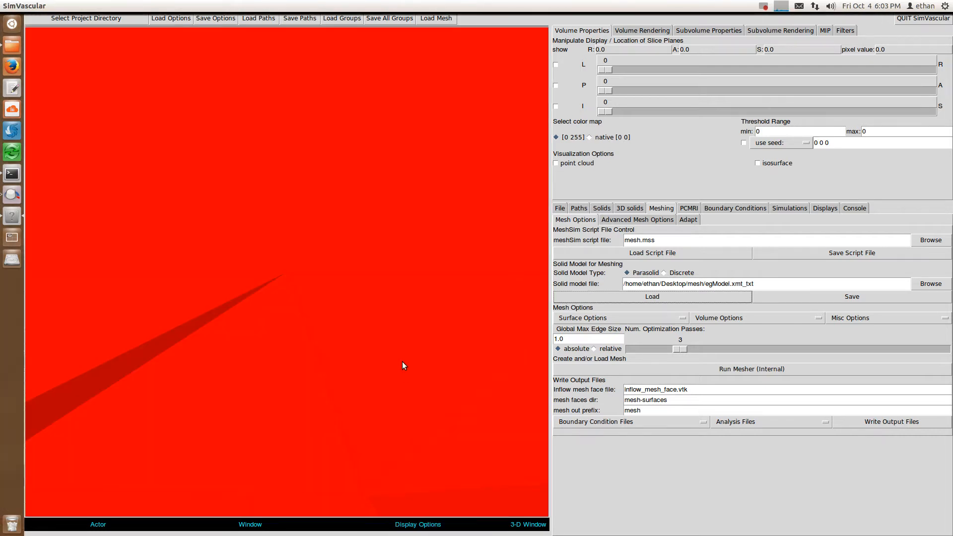
click(348, 315)
key(r)
drag(347, 313, 329, 331)
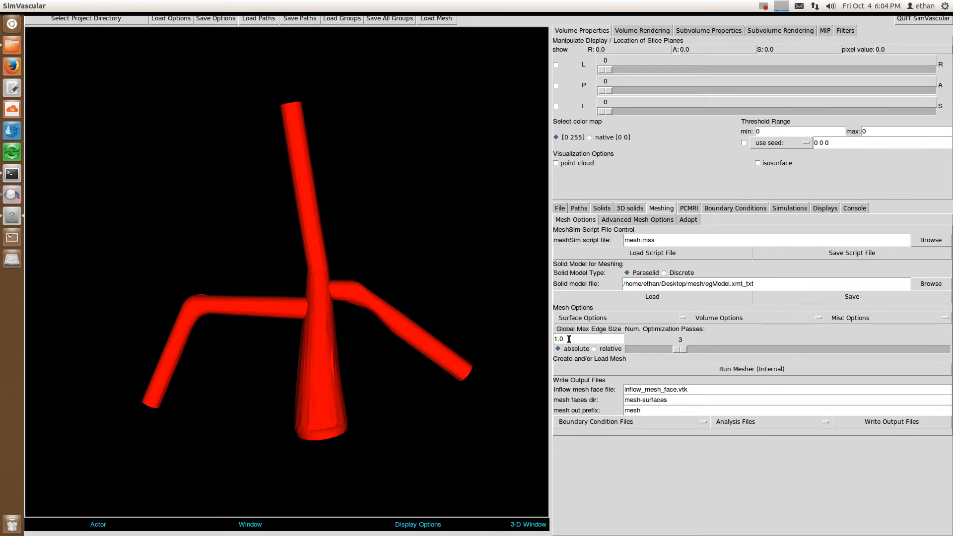
Set the global max edge size to 0.1 and exclude the inflow mesh face from the boundary condition files.
drag(568, 339, 501, 341)
text(0.1)
click(623, 423)
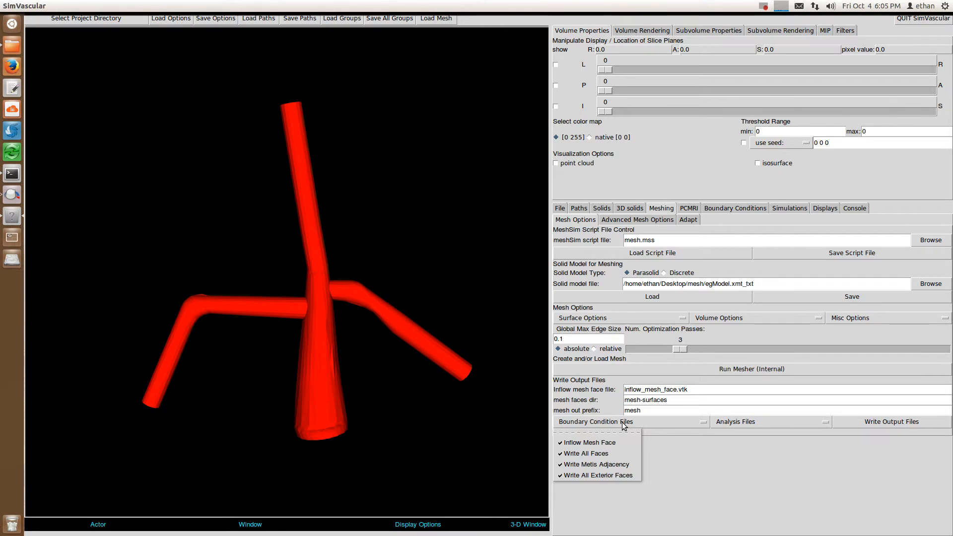
click(591, 442)
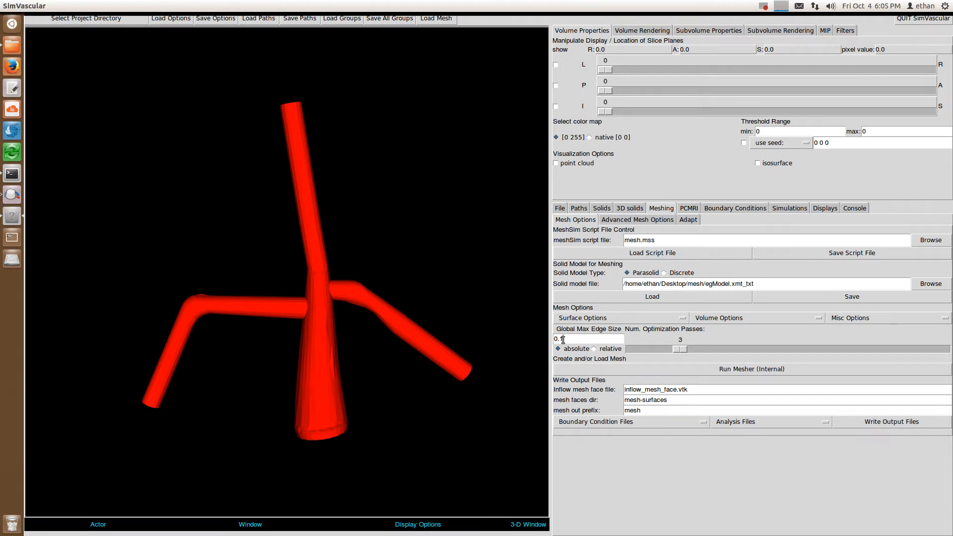
Run the internal mesher, review the mesh statistics in the enlarged report and dismiss it.
click(696, 369)
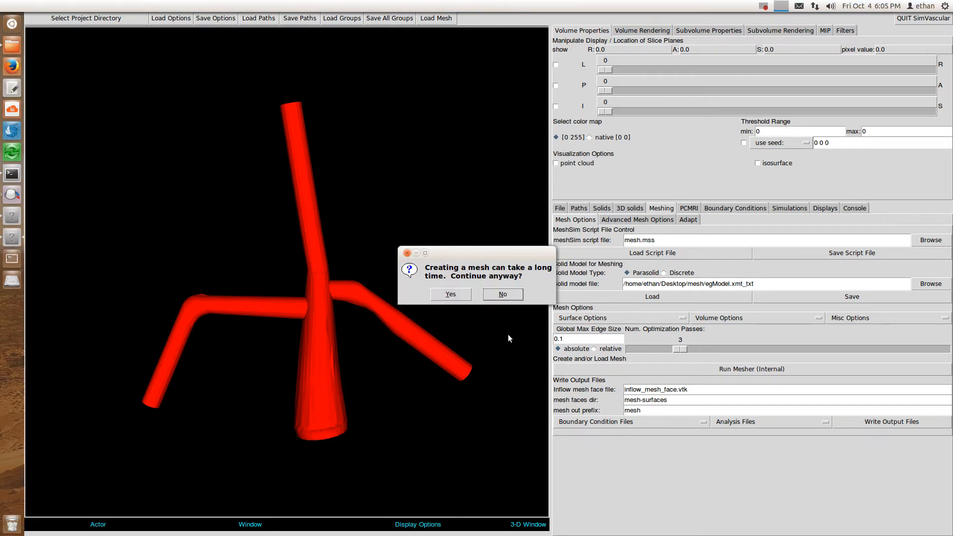
click(450, 295)
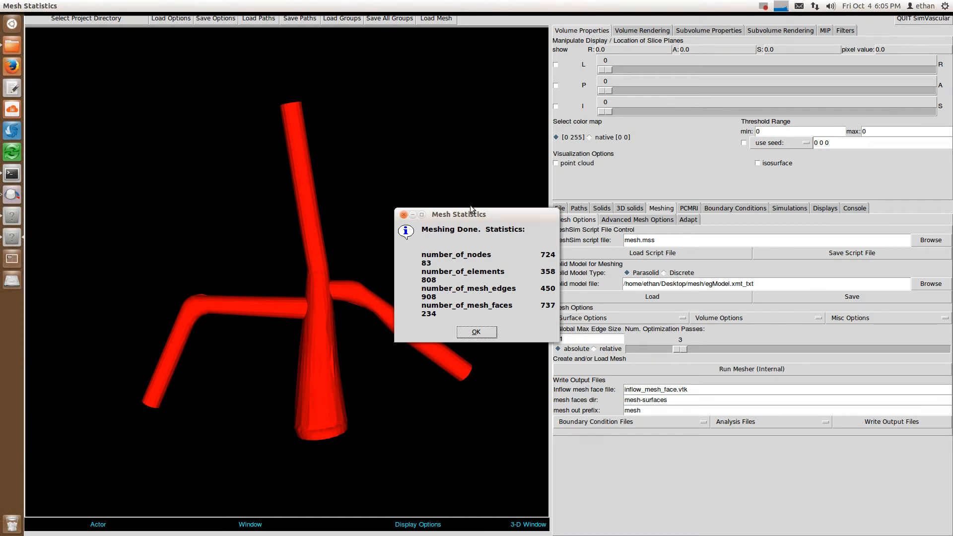
drag(470, 211, 398, 154)
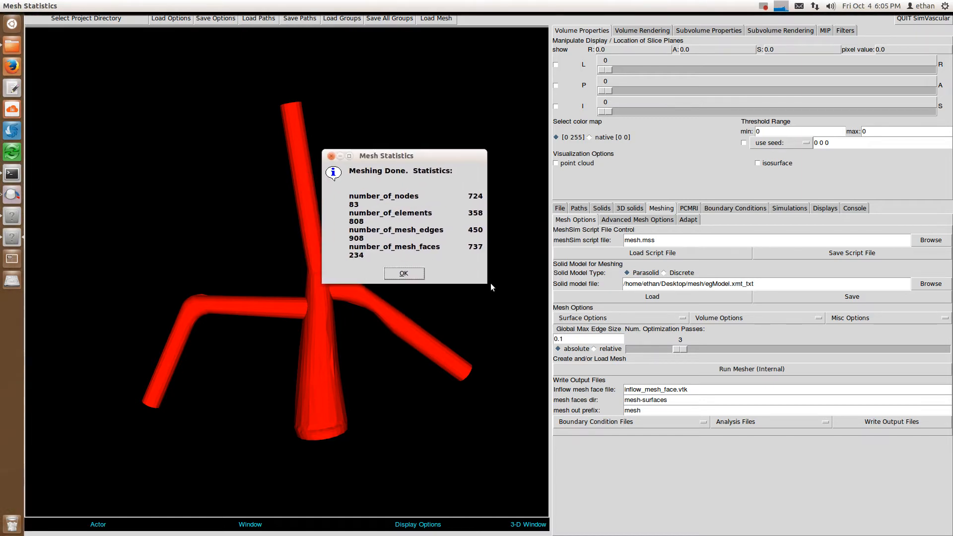
drag(492, 287, 659, 323)
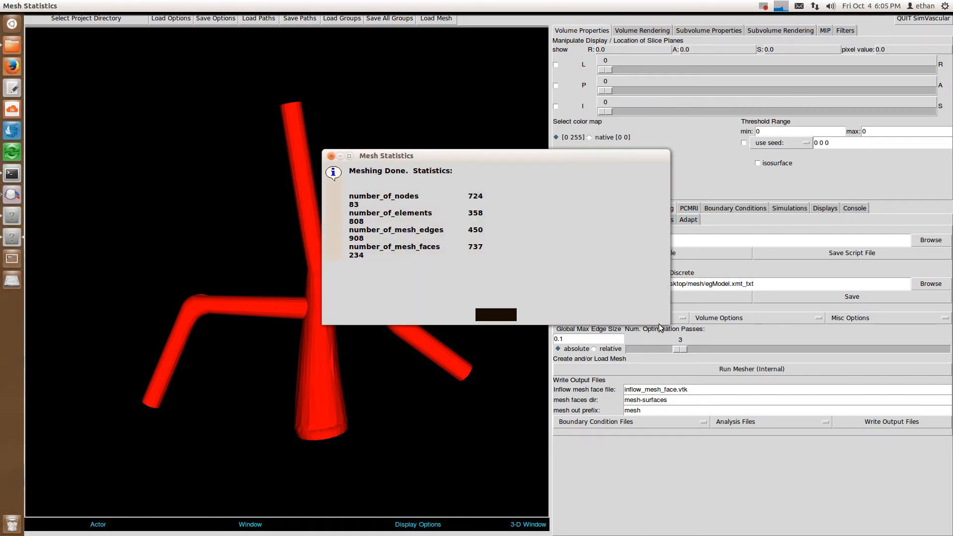
drag(521, 156, 569, 155)
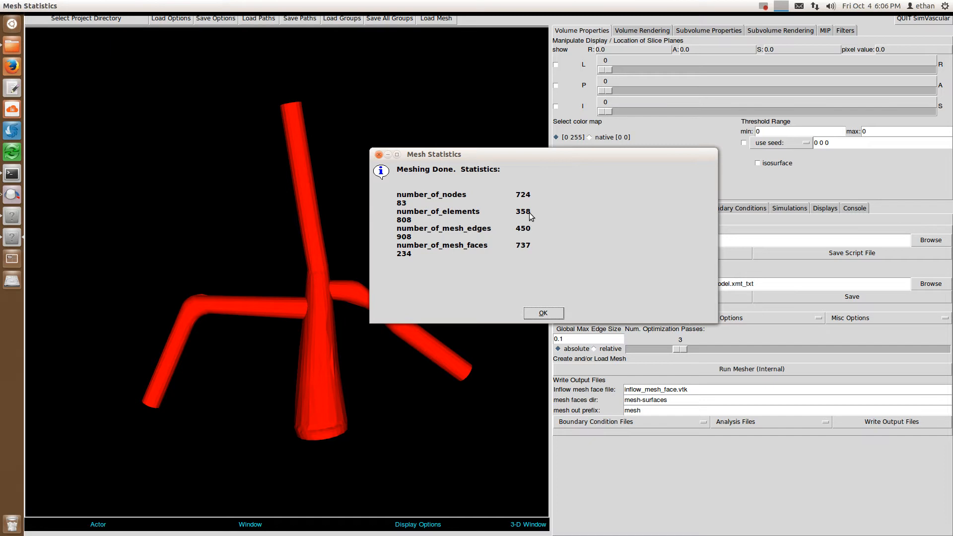
drag(531, 157, 429, 52)
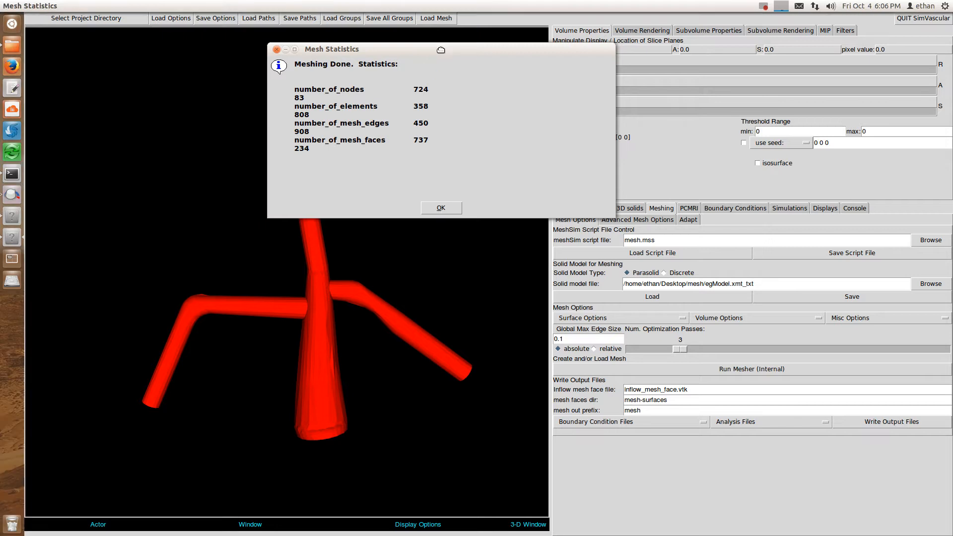
drag(441, 50, 432, 48)
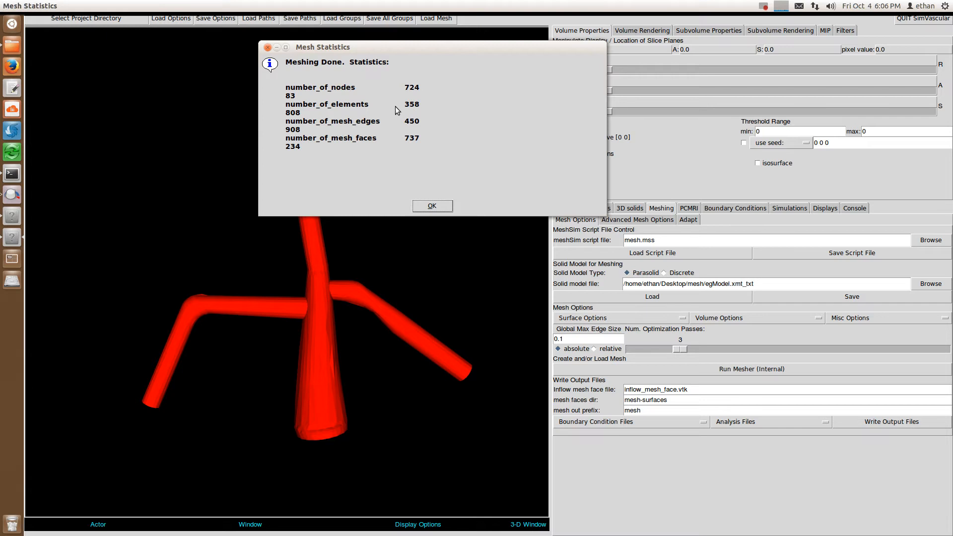
click(432, 206)
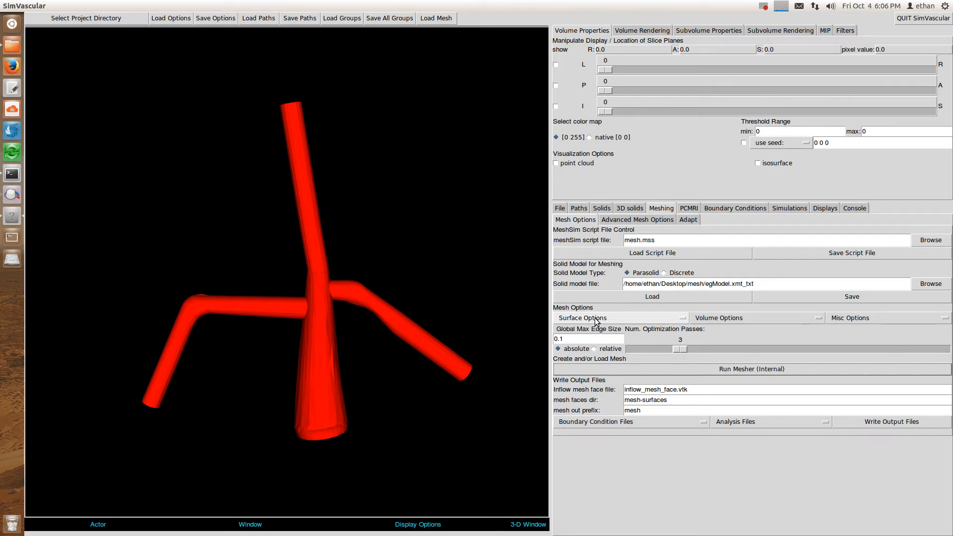
Write the mesh output files, move SimVascular aside and open the mesh-surfaces folder inside the mesh folder.
click(880, 422)
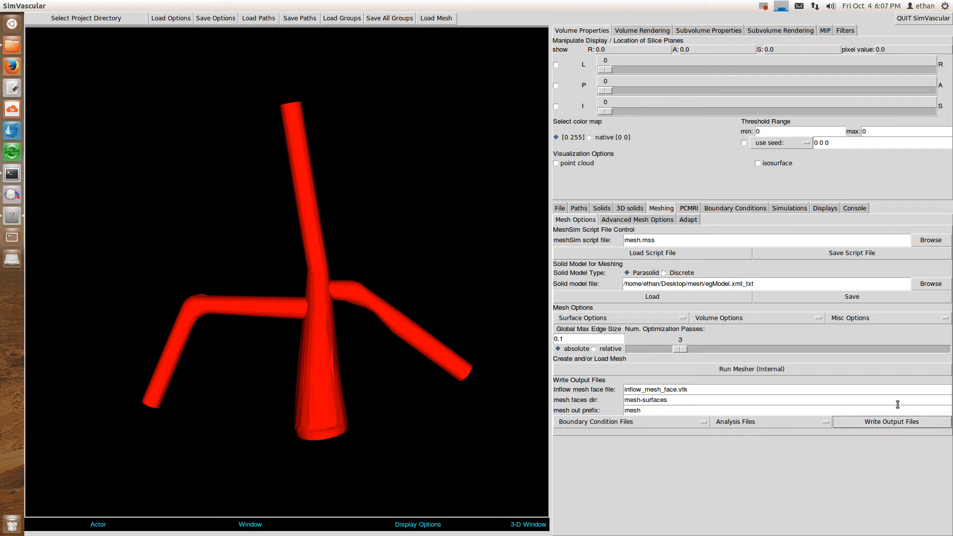
drag(534, 6, 833, 151)
drag(419, 214, 258, 170)
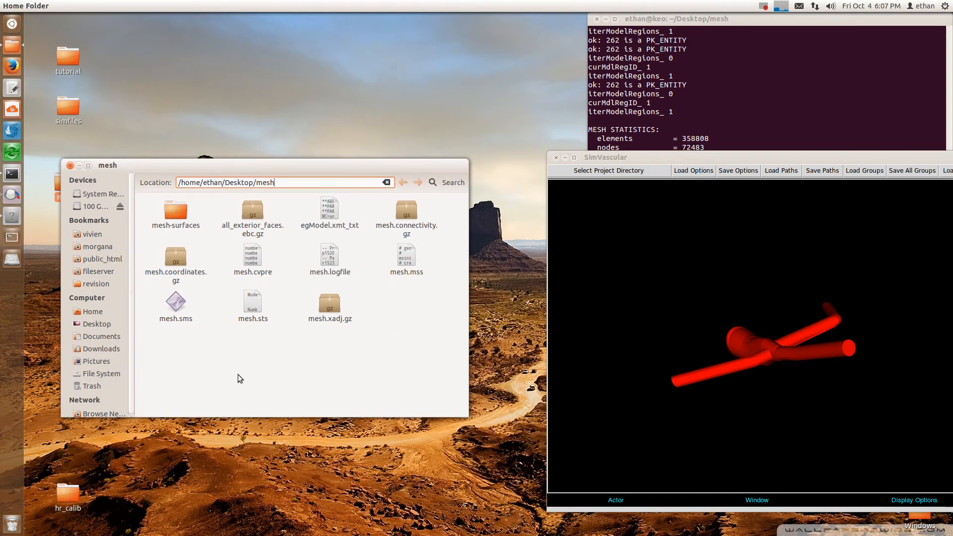
double_click(181, 214)
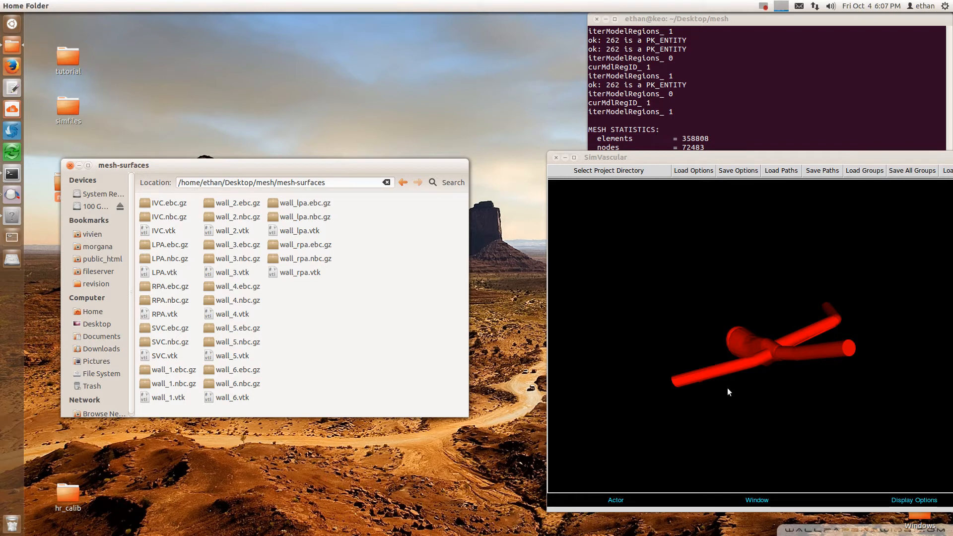
Rotate and pick the vessel model to compare its inlets, outlets and walls with the files in mesh-surfaces.
drag(728, 388, 755, 320)
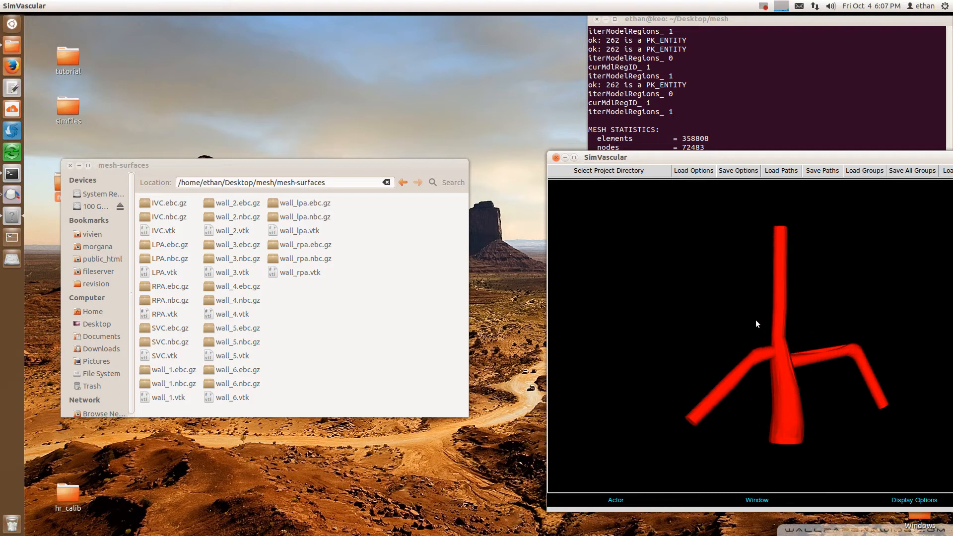
click(788, 412)
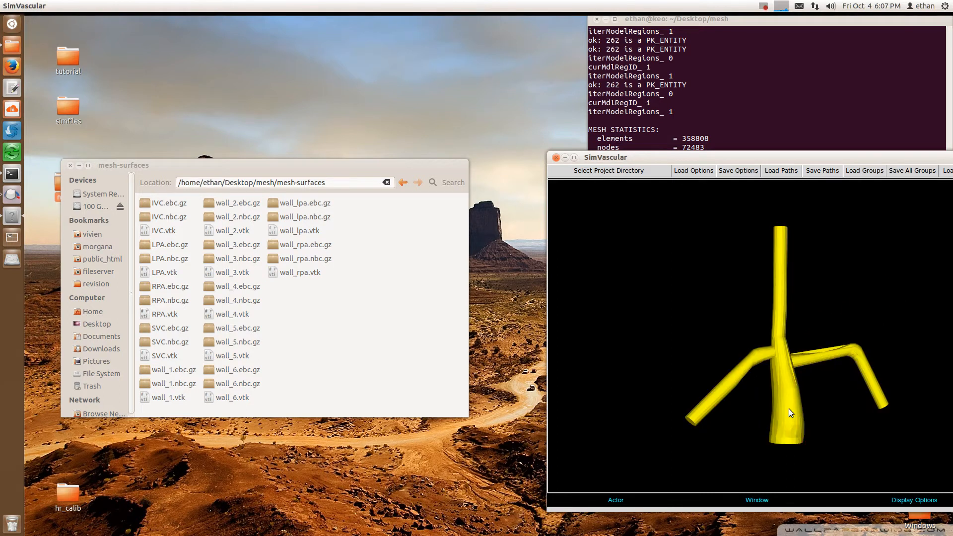
drag(764, 404, 778, 382)
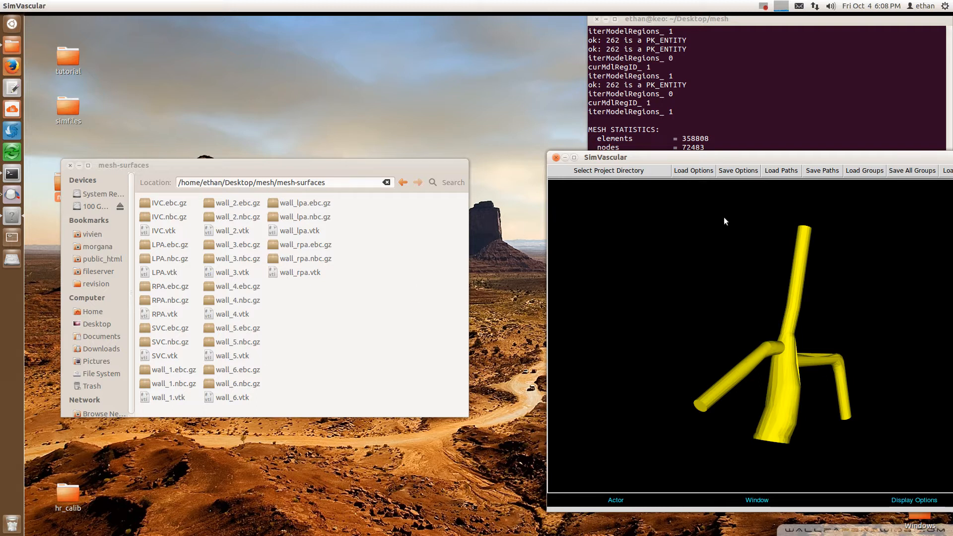
Maximize SimVascular, generate the wall.ebc and wall.nbc helper files for cvPreSolver and quit SimVascular.
drag(750, 156, 521, 6)
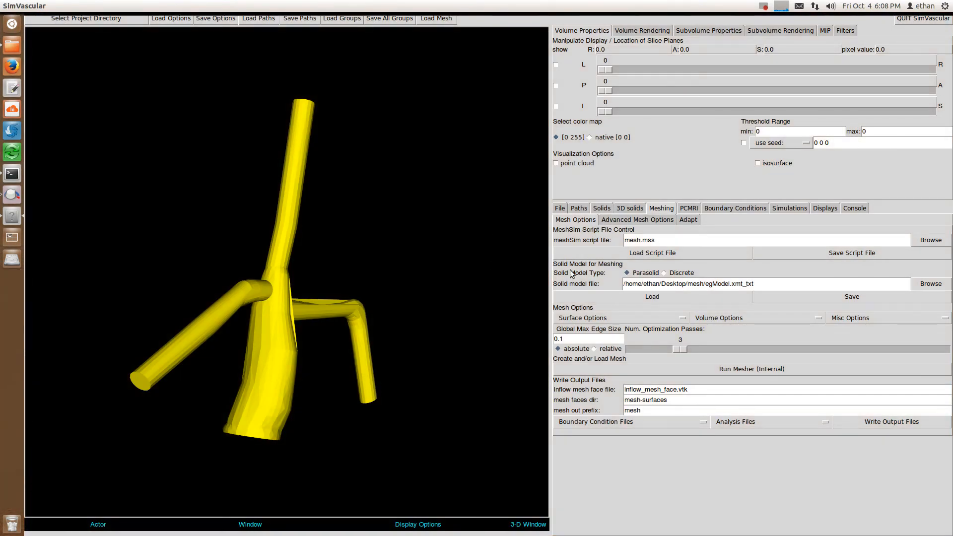
click(789, 208)
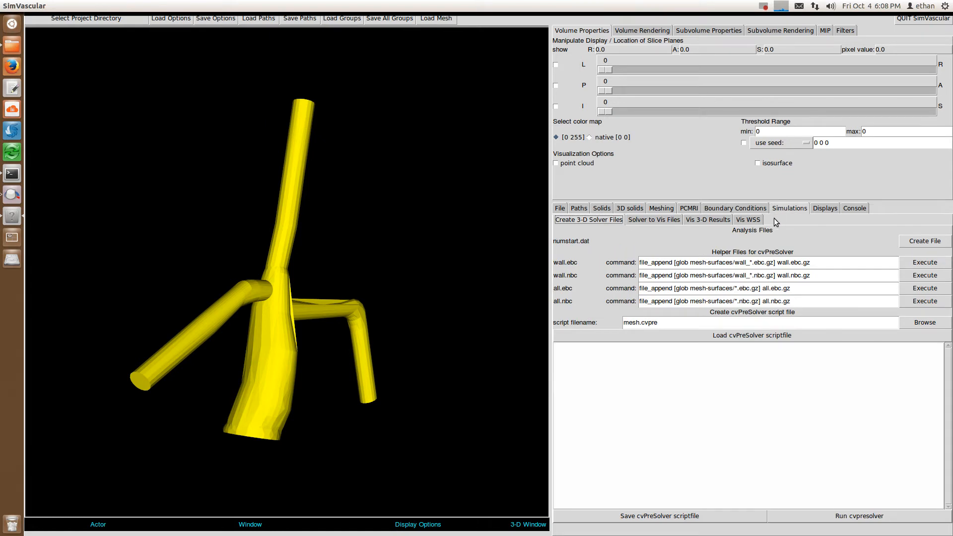
click(921, 276)
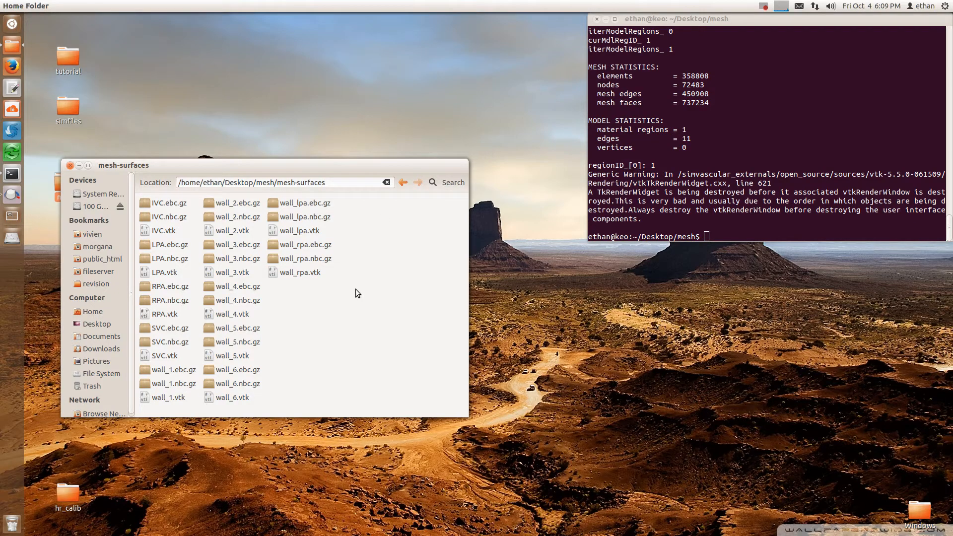
Return to the mesh folder, select wall.ebc.gz and wall.nbc.gz, and arrange the folder and Terminal windows side by side.
key(BackSpace)
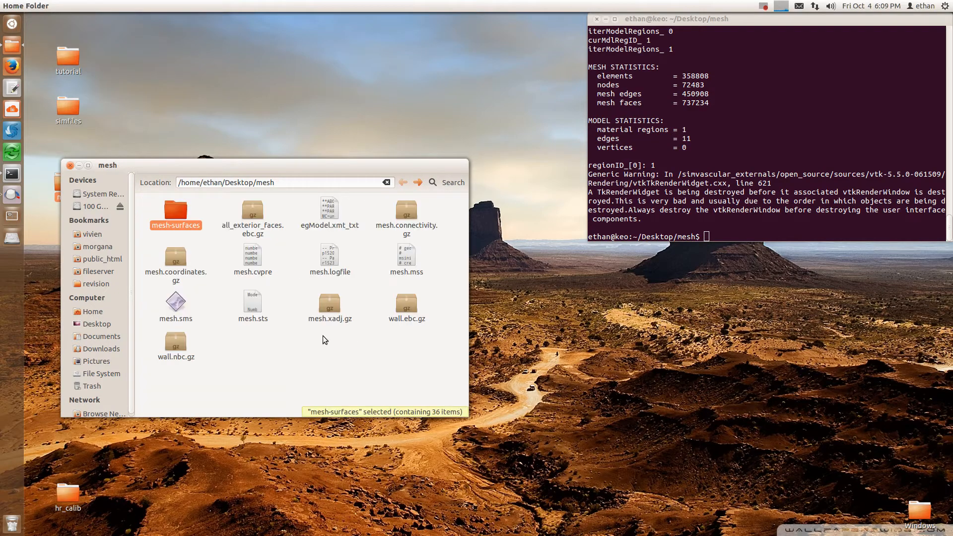
double_click(180, 210)
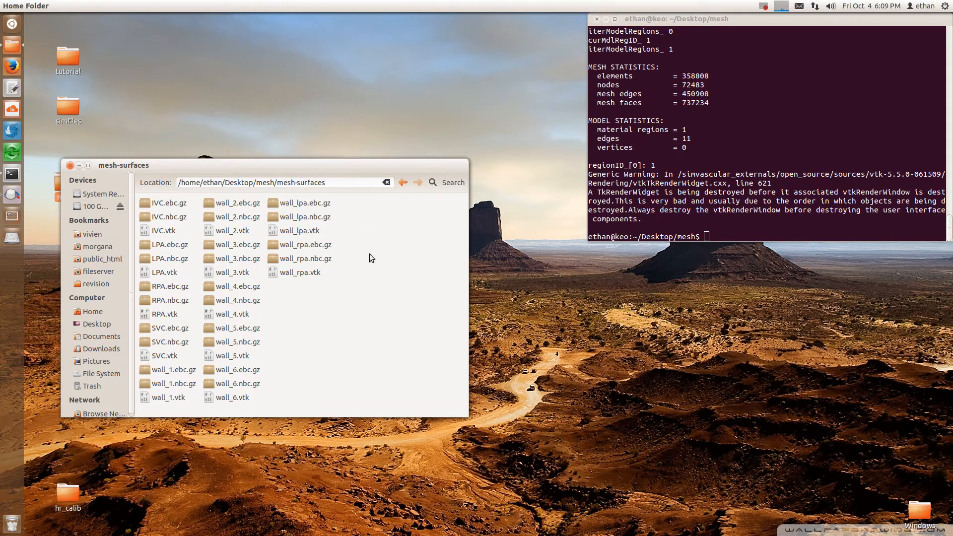
key(BackSpace)
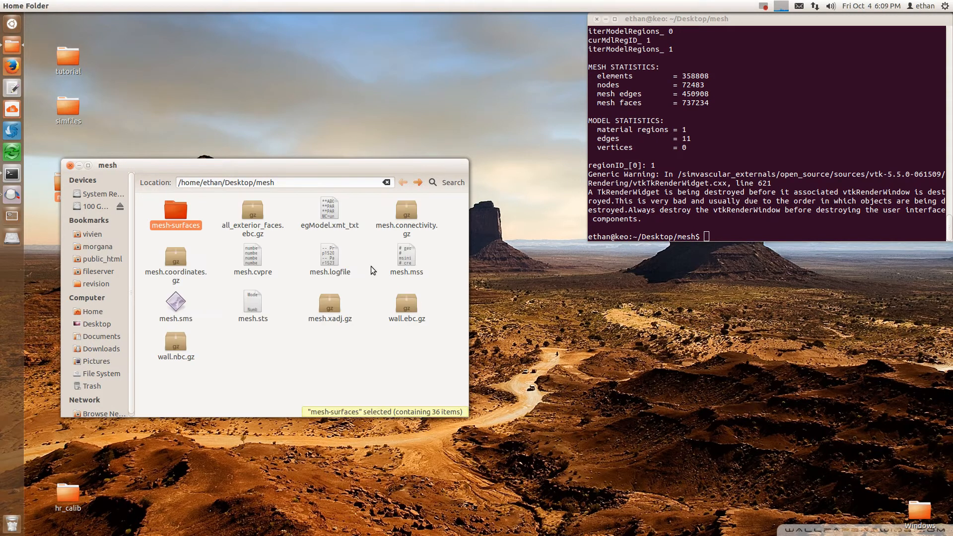
click(177, 345)
click(404, 306)
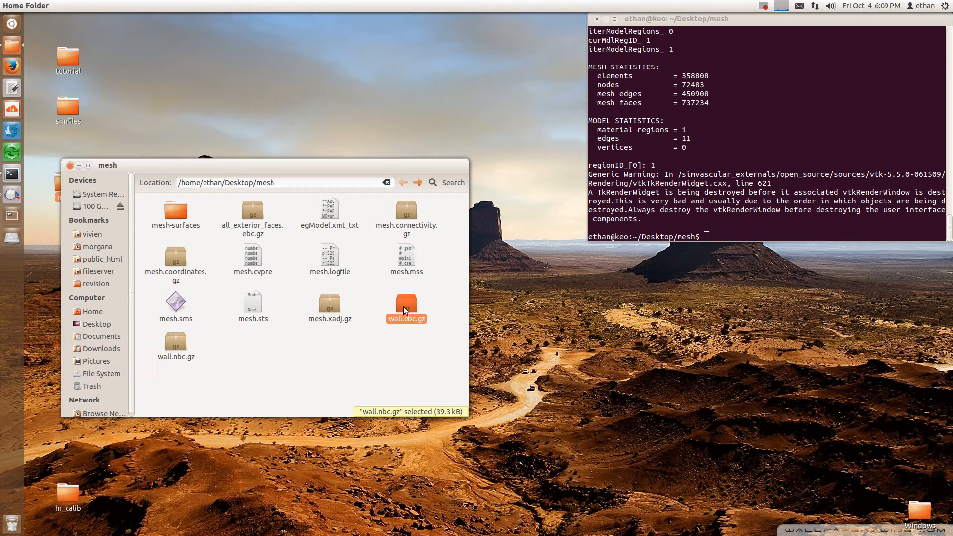
ctrl+click(167, 344)
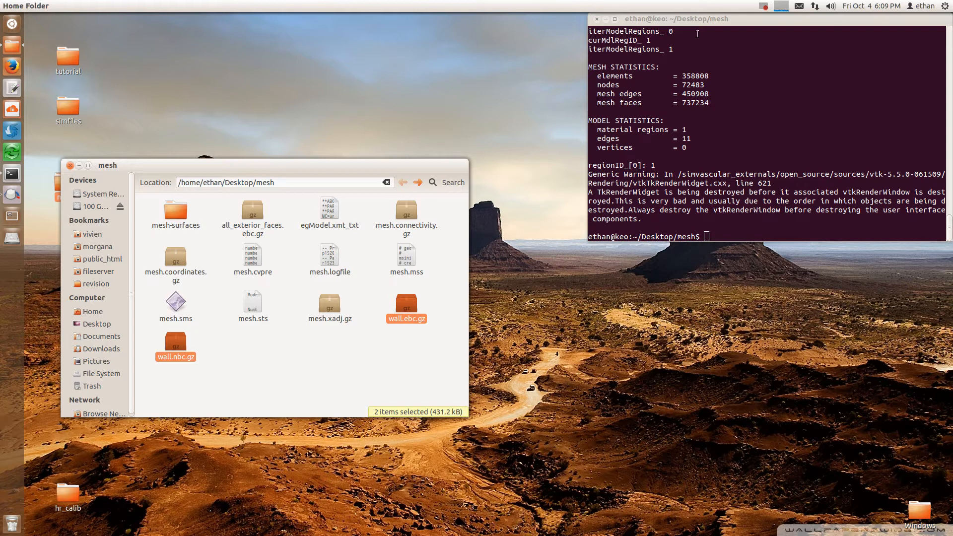
drag(701, 25, 660, 231)
drag(423, 167, 412, 235)
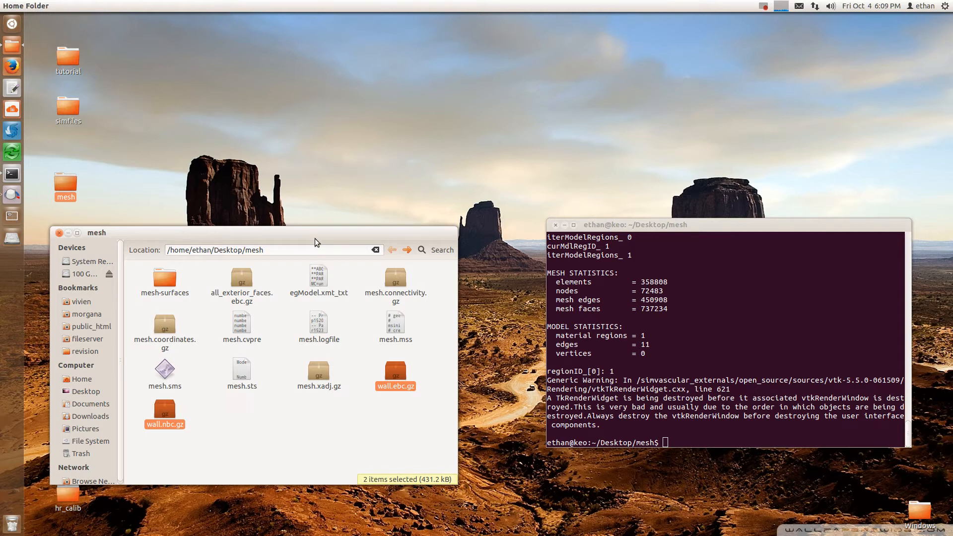
Open simFiles inside the tutorial folder, select geombc.dat.1 and restart.0.1 to examine the target files, and return to tutorial.
drag(314, 239, 304, 247)
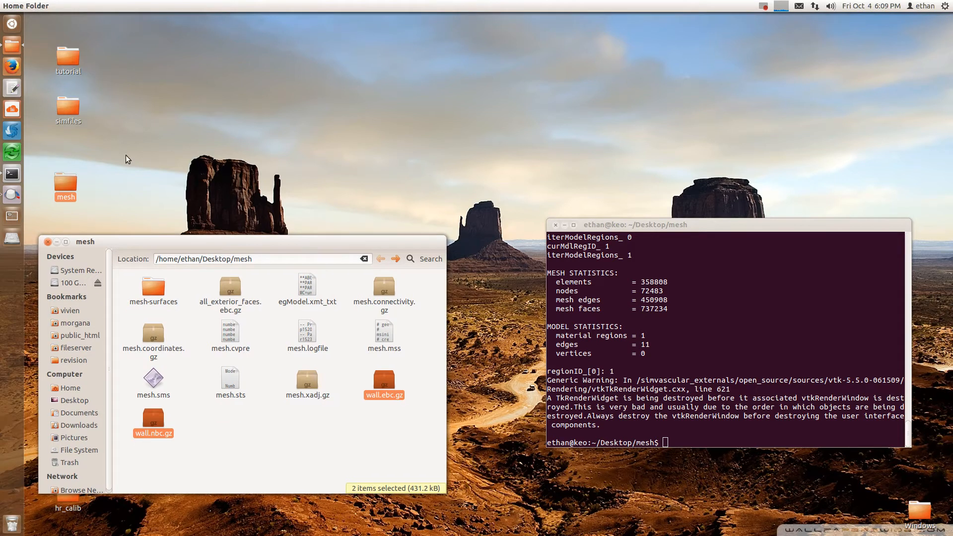
double_click(70, 58)
double_click(415, 65)
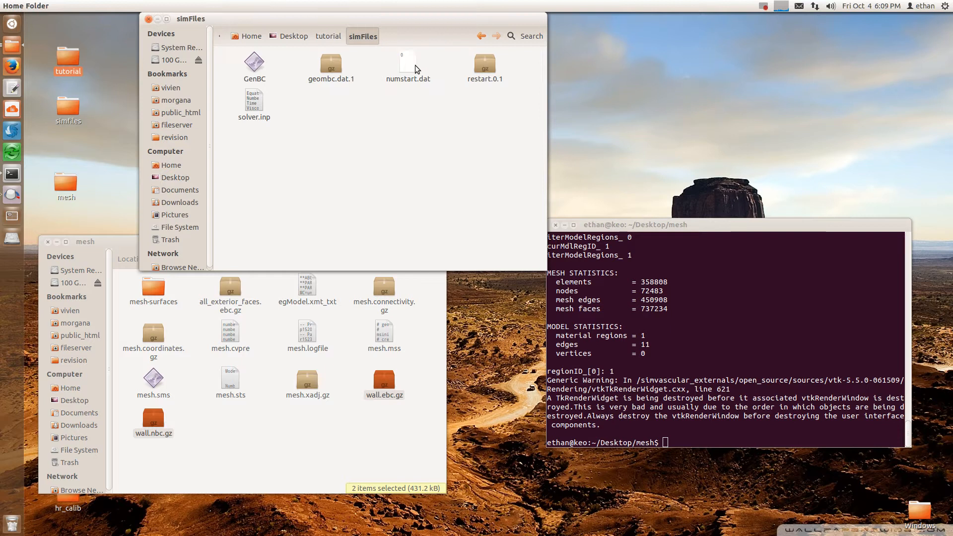
click(332, 67)
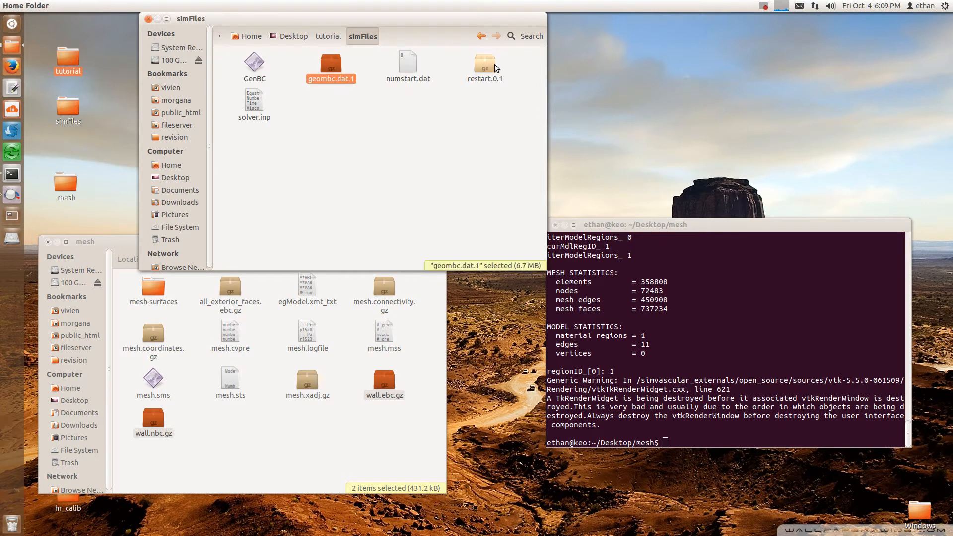
ctrl+click(485, 67)
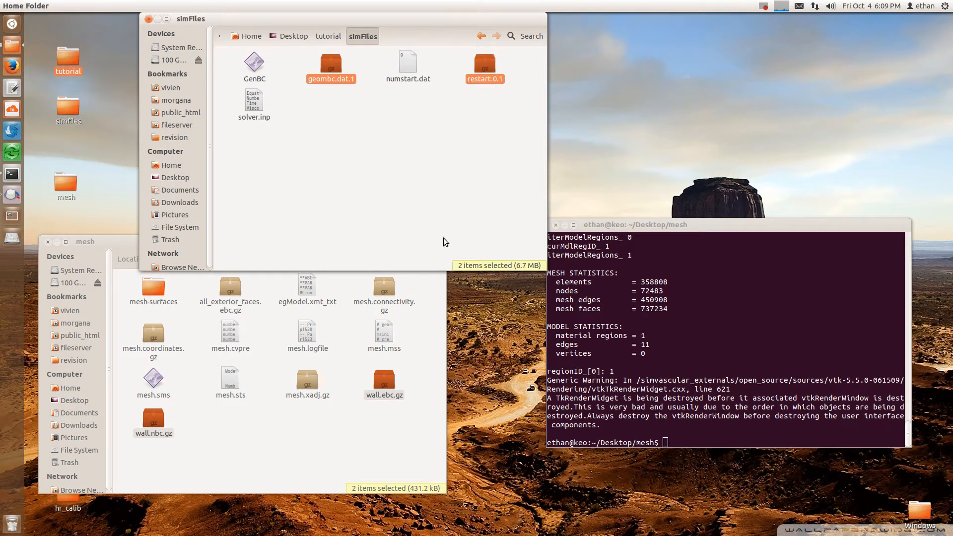
click(430, 202)
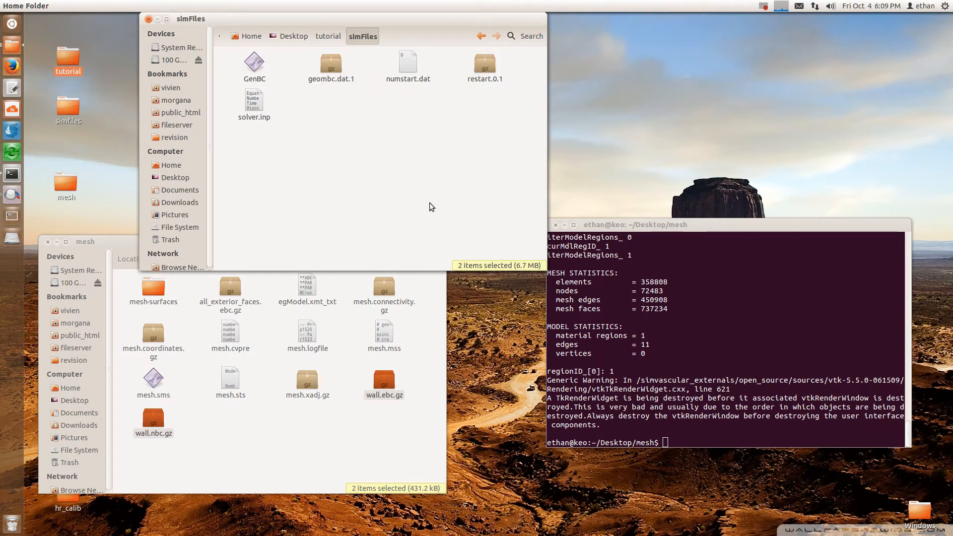
key(BackSpace)
Open mesh.cvpre from the mesh folder in the text editor and arrange the folder windows beside it.
click(305, 405)
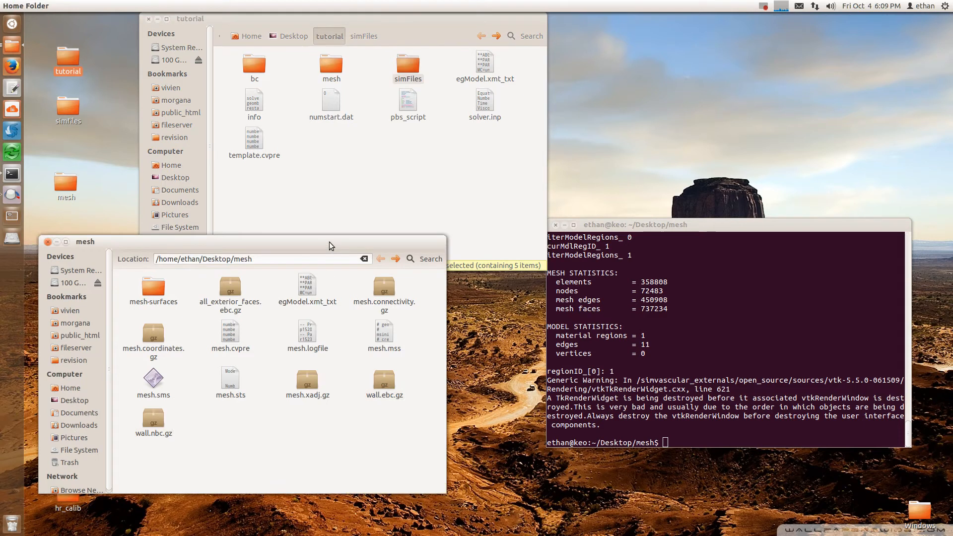
drag(329, 242, 324, 264)
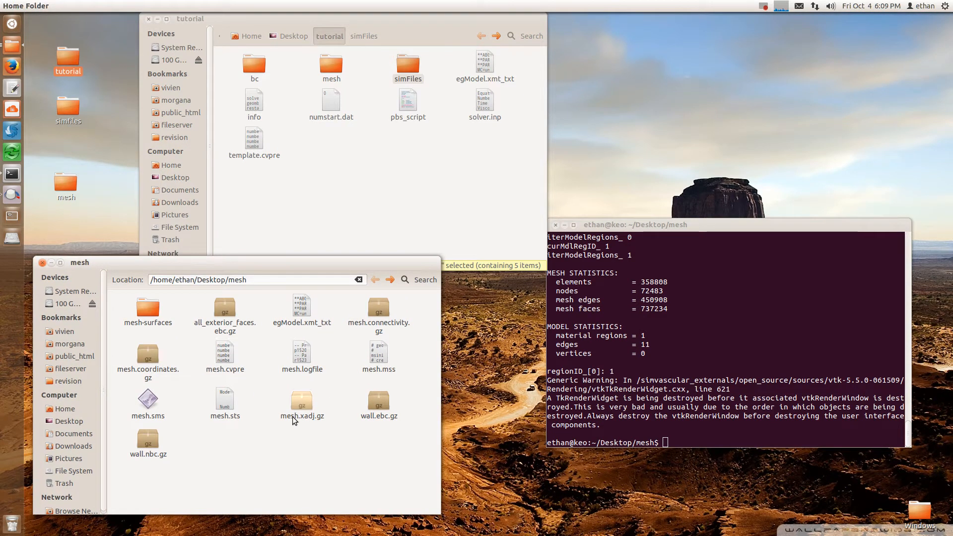
click(235, 368)
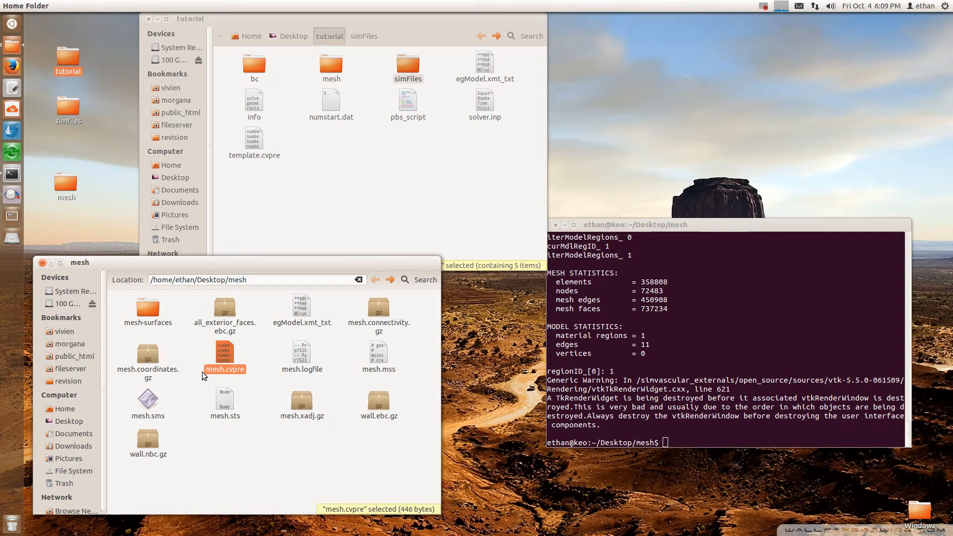
double_click(243, 355)
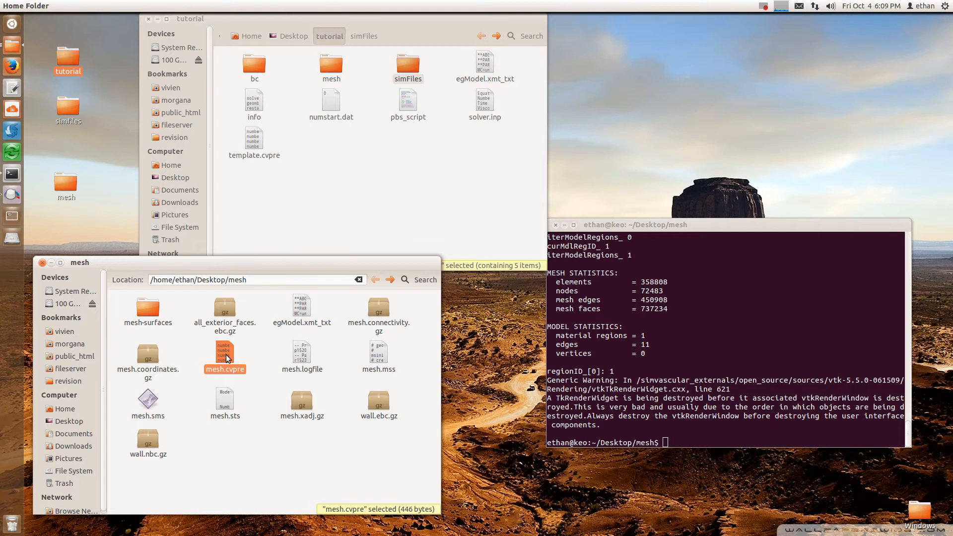
drag(436, 19, 359, 19)
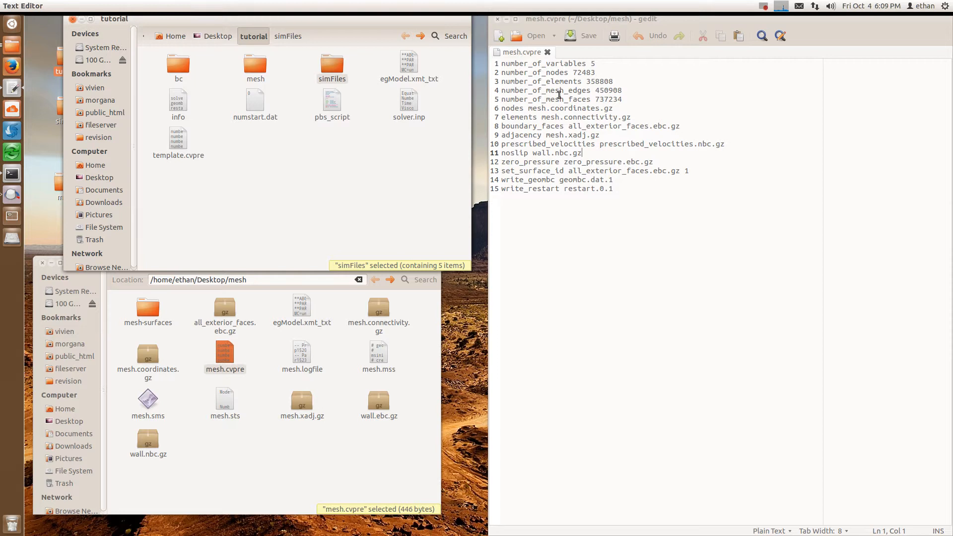
Add blank lines after the adjacency line in mesh.cvpre and delete everything from prescribed_velocities to write_restart.
click(611, 135)
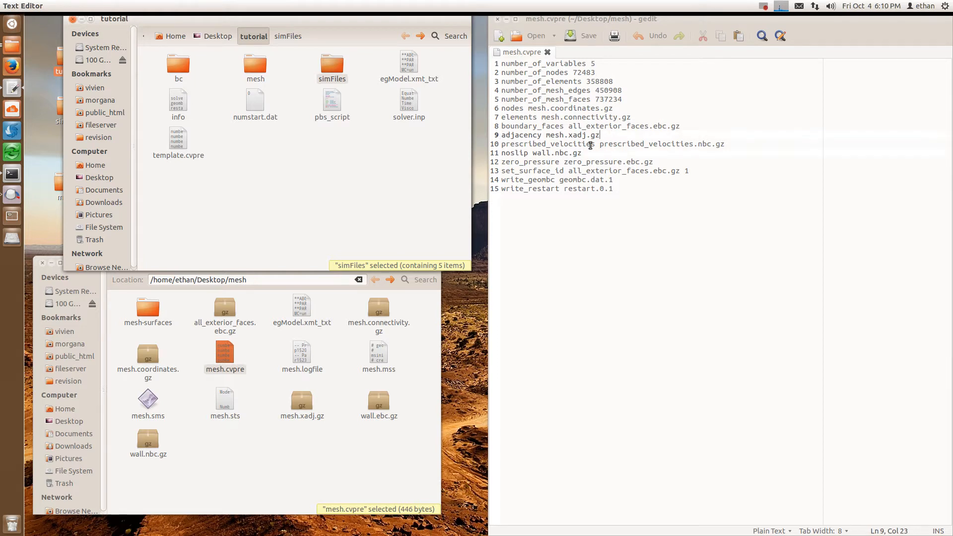
key(Return)
key(Return)
key(Return)
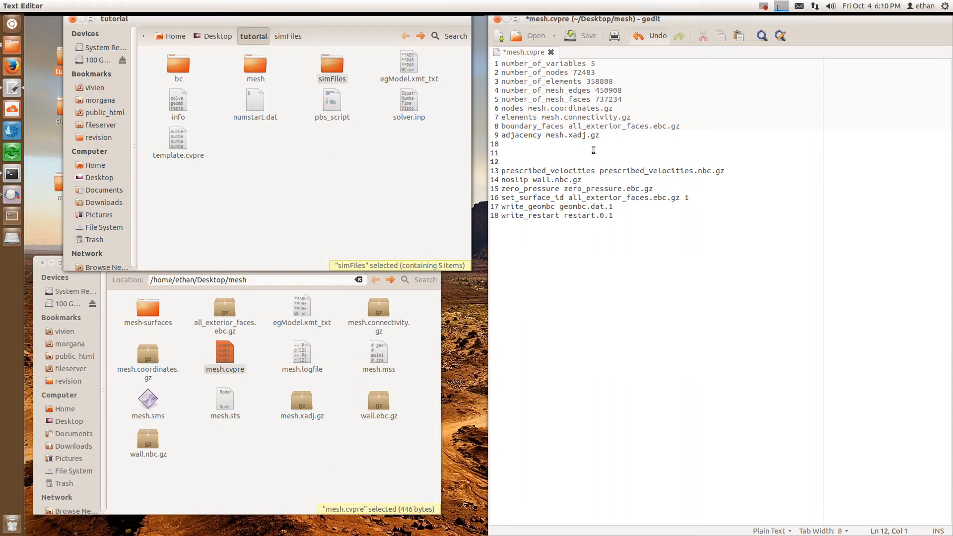
click(598, 276)
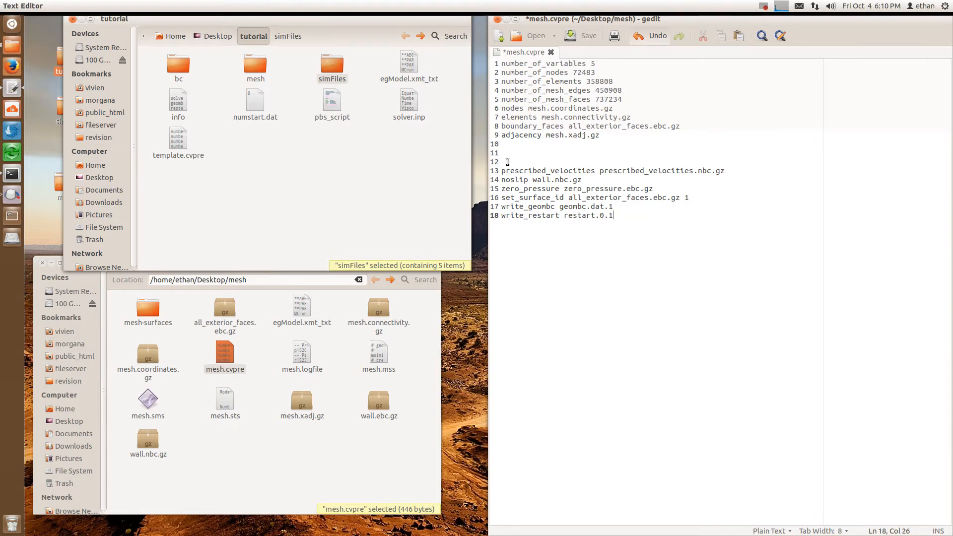
drag(514, 162, 642, 351)
key(Delete)
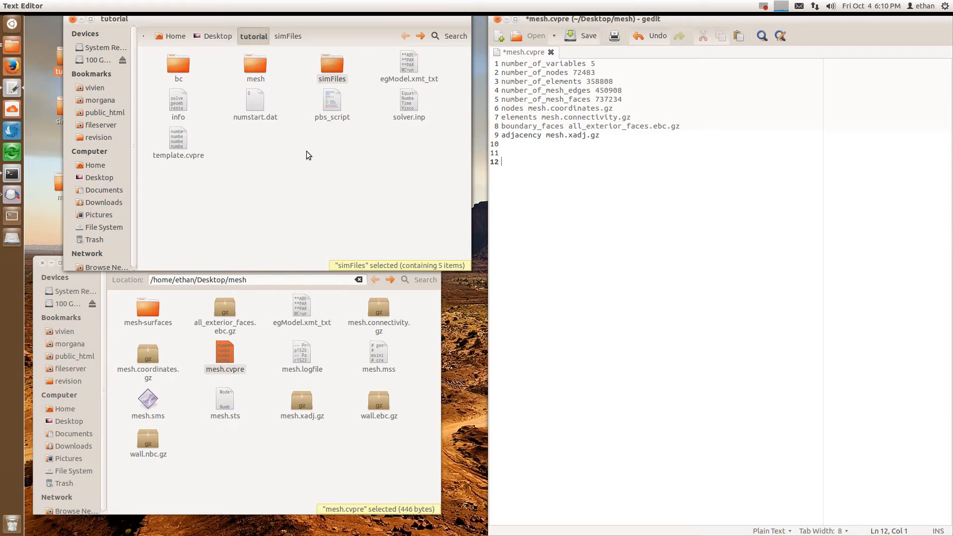
Open template.cvpre from the tutorial folder in its own window and place it beside mesh.cvpre.
click(387, 153)
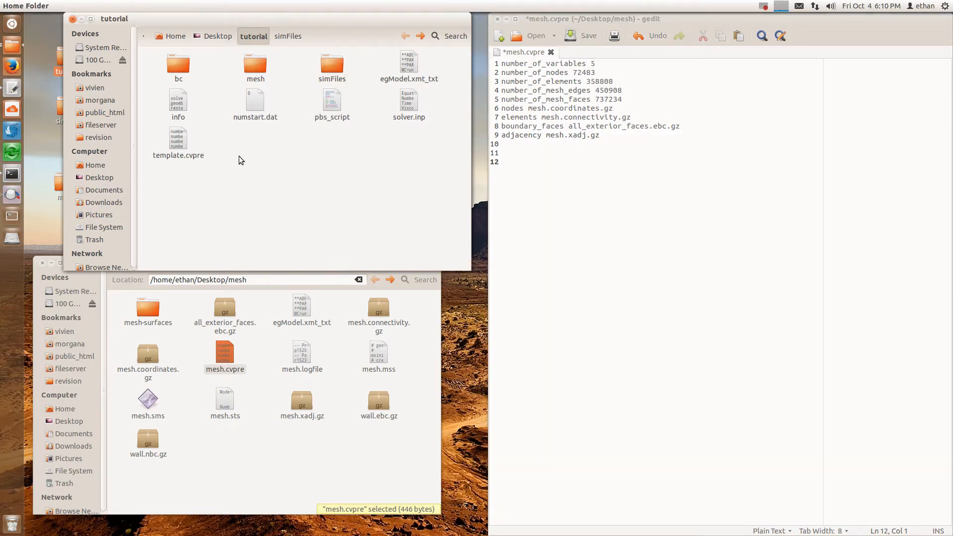
double_click(178, 143)
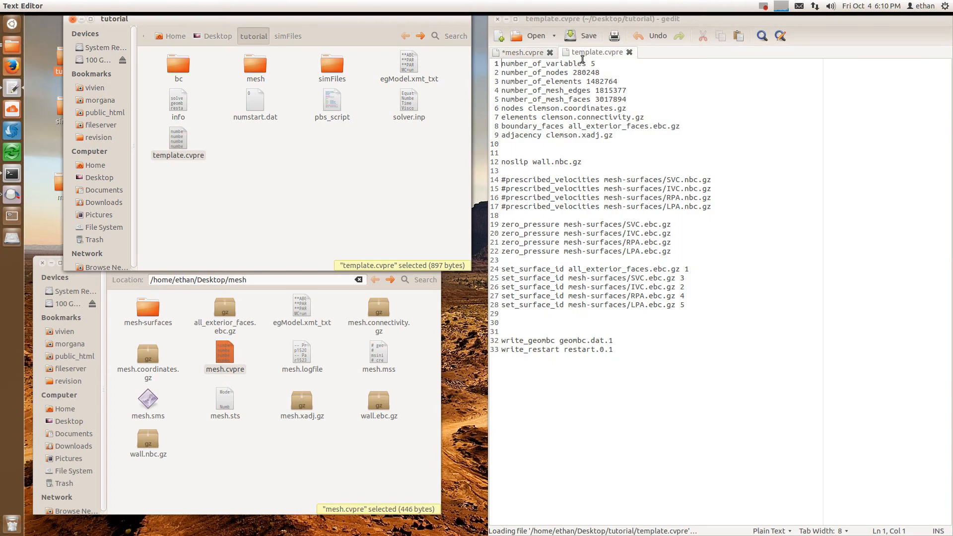
drag(596, 53, 172, 95)
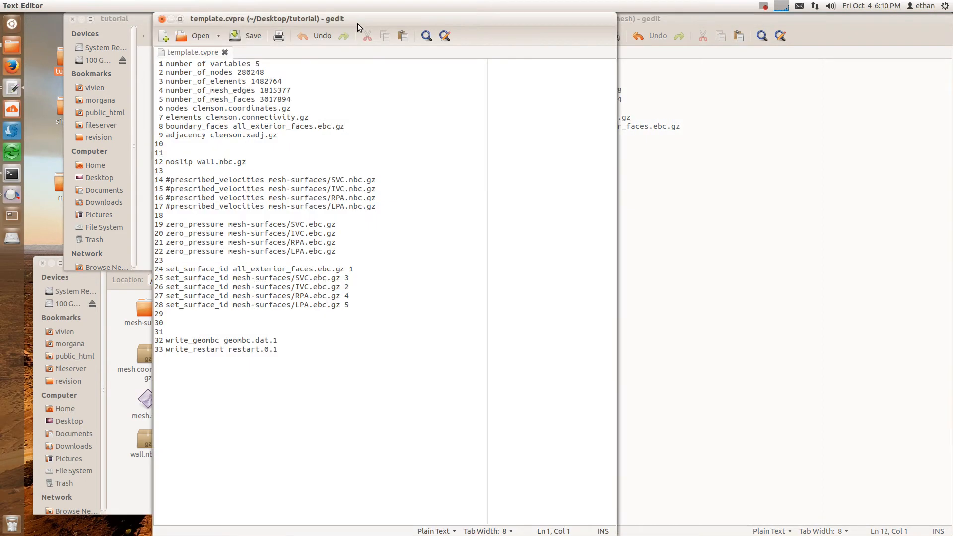
drag(358, 23, 245, 42)
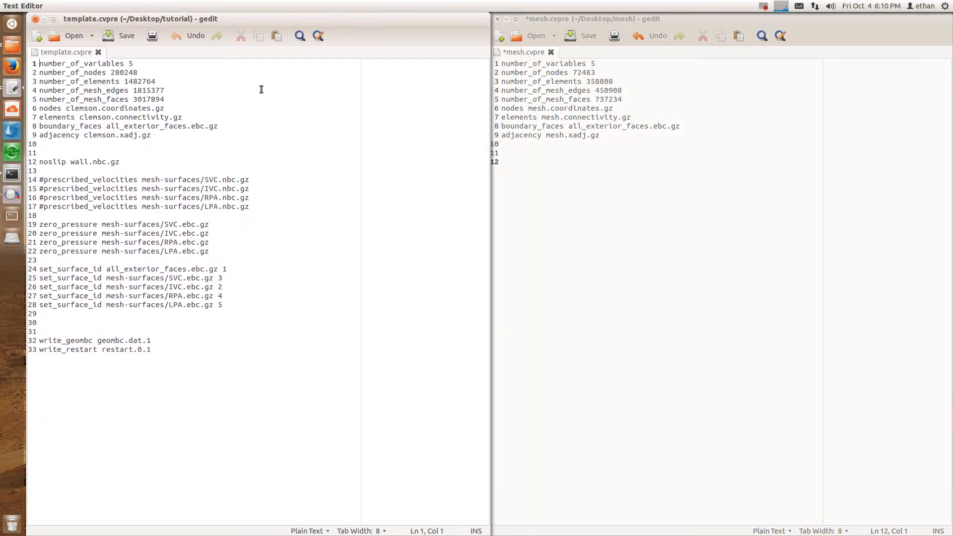
Copy the noslip through write_restart block from template.cvpre to the end of mesh.cvpre and close the template.
drag(40, 153, 183, 392)
key(ctrl+c)
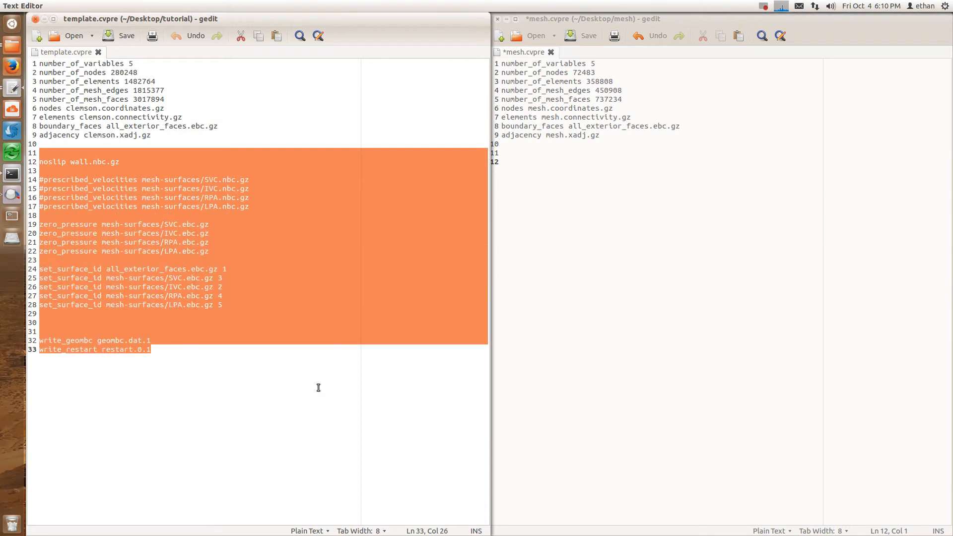
click(545, 168)
key(ctrl+v)
click(626, 291)
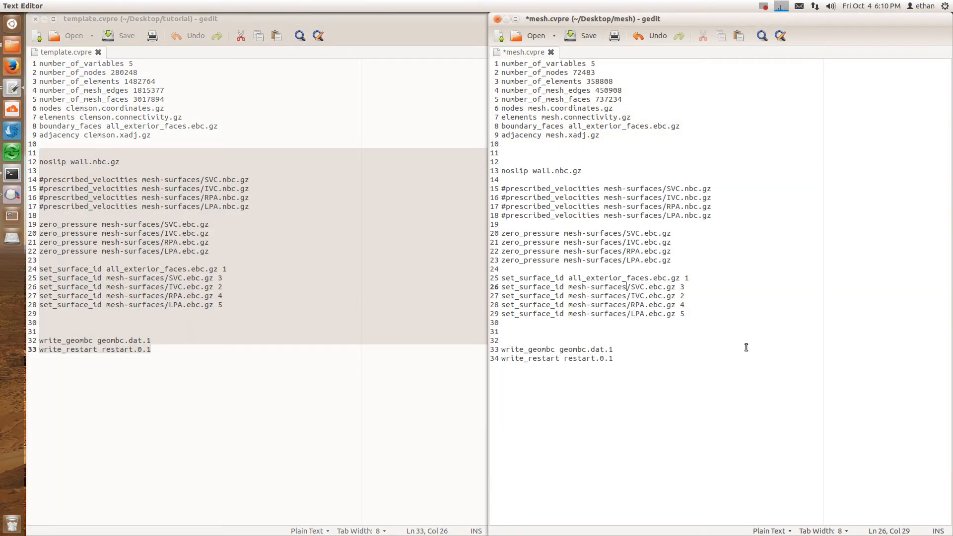
click(591, 182)
click(34, 19)
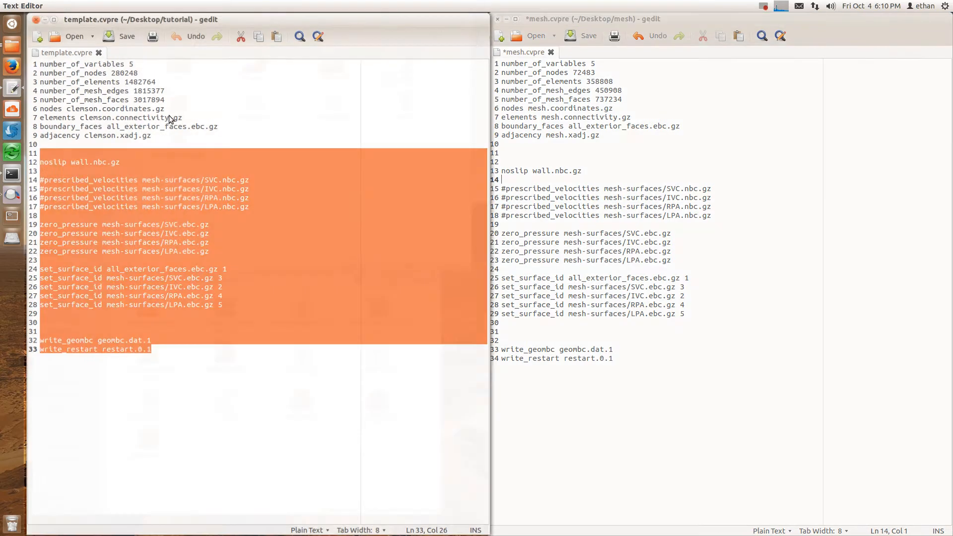
Examine the noslip and zero_pressure lines in mesh.cvpre against the surface files in the mesh-surfaces folder.
click(693, 270)
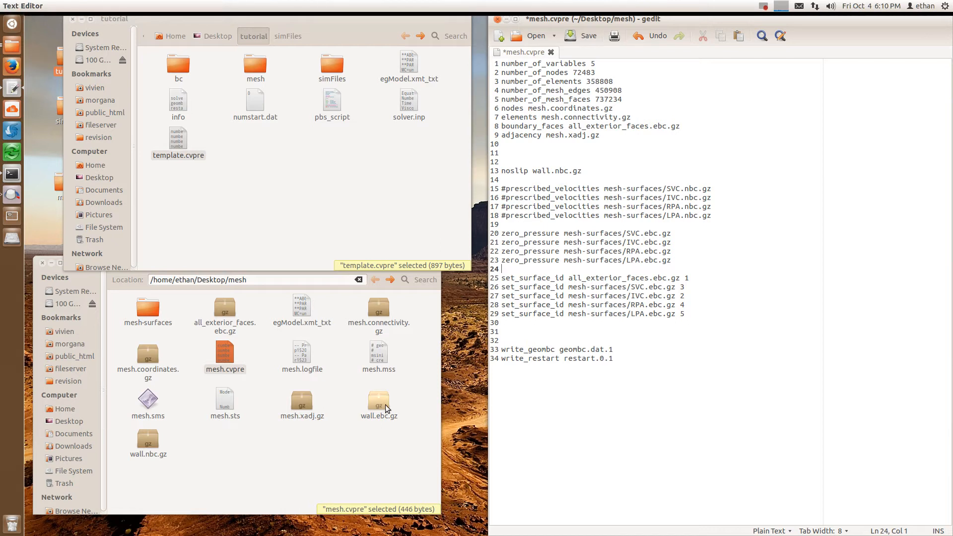
click(515, 172)
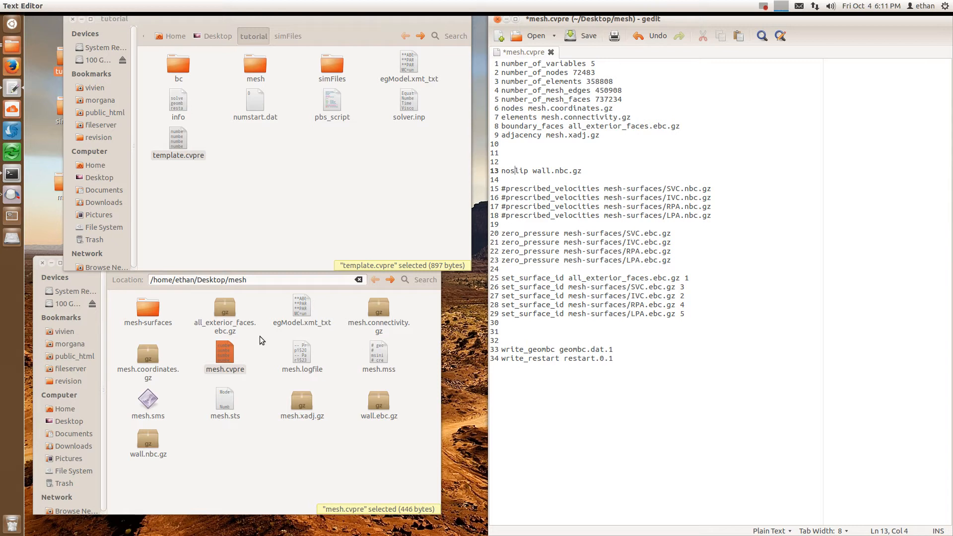
click(272, 440)
double_click(152, 309)
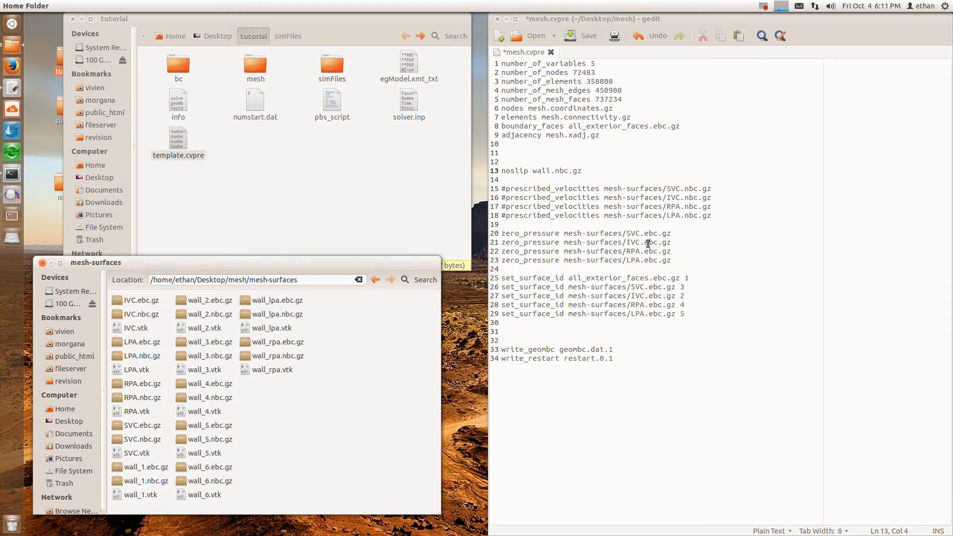
drag(640, 234, 627, 234)
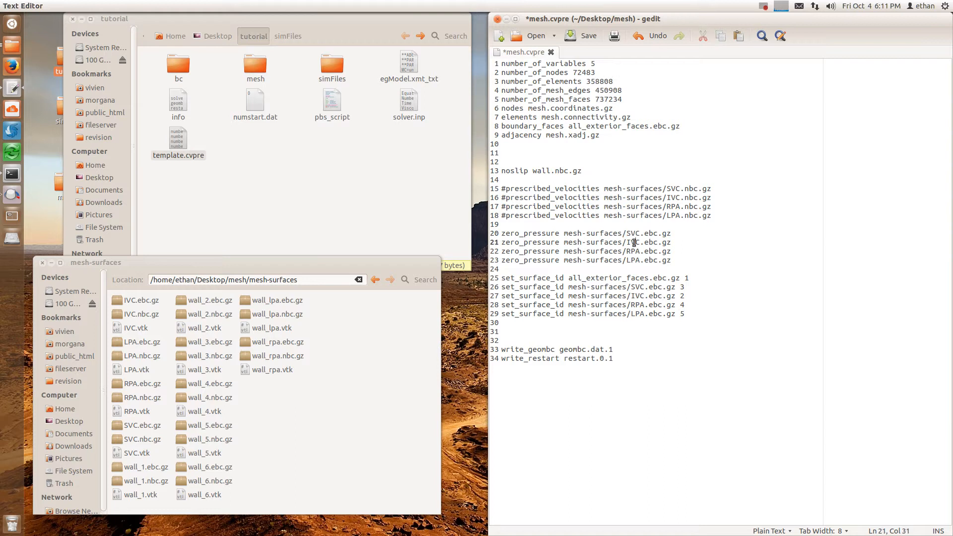
double_click(635, 243)
Move the mesh-surfaces window to an empty workspace and change a new Terminal's directory to Desktop/mesh/mesh-surfaces.
click(269, 263)
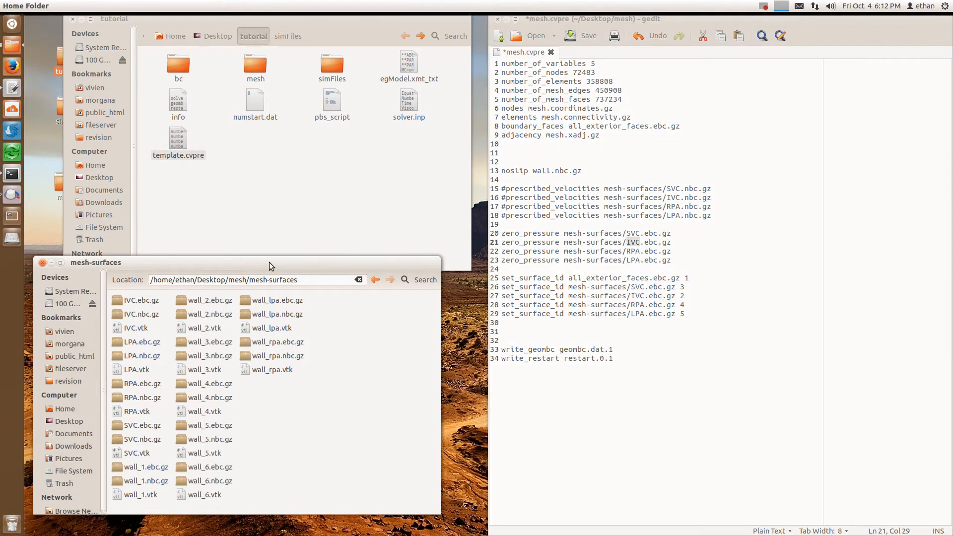
key(ctrl+alt+shift+Right)
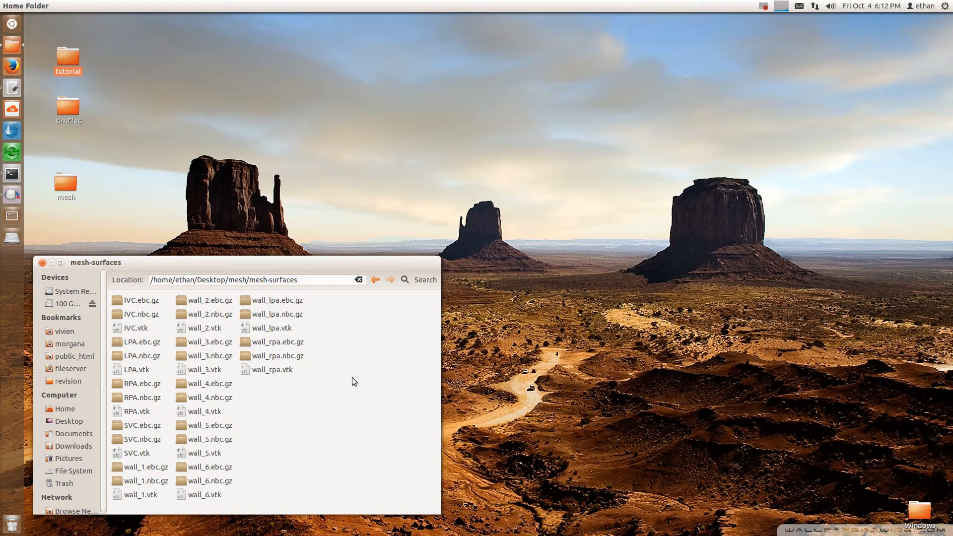
key(ctrl+l)
key(ctrl+alt+t)
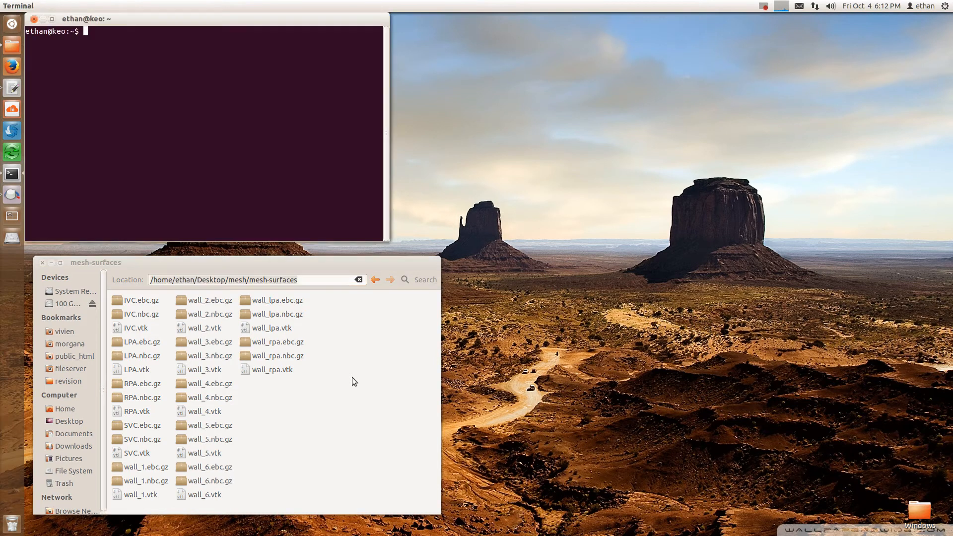
text(cd)
text(/home/ethan/Desktop/mesh/mesh-surfaces)
key(Return)
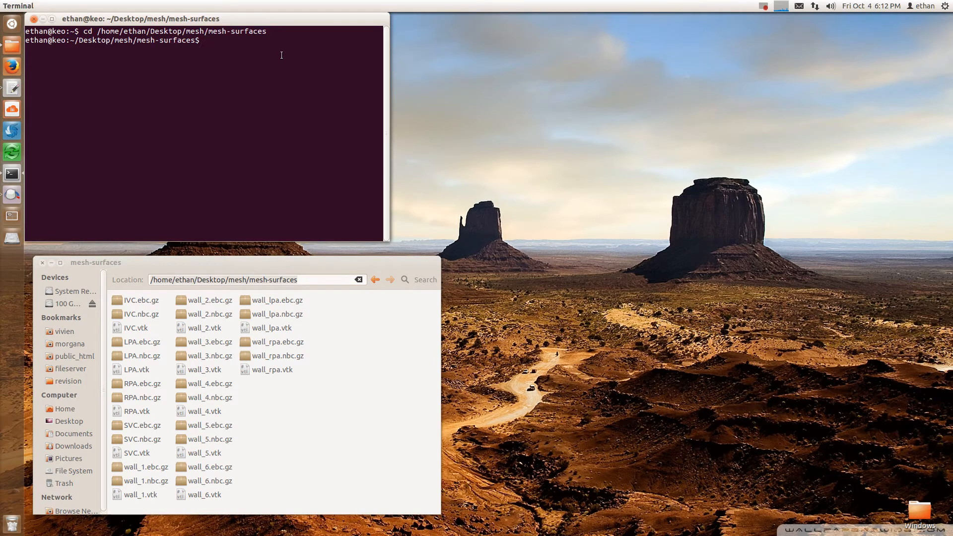
Move the Terminal window clear of the folder window and launch ParaView from the mesh-surfaces directory.
drag(301, 25, 779, 57)
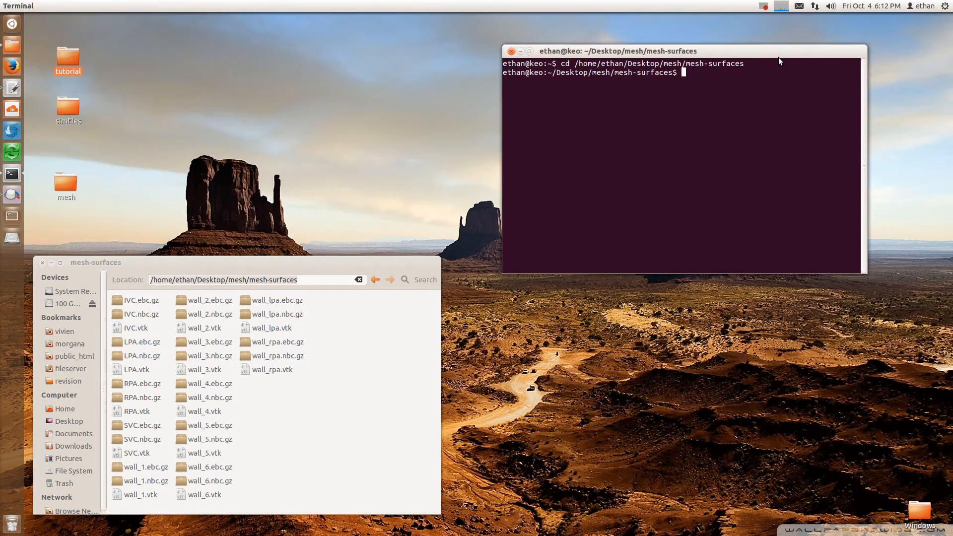
text(paraview)
key(Return)
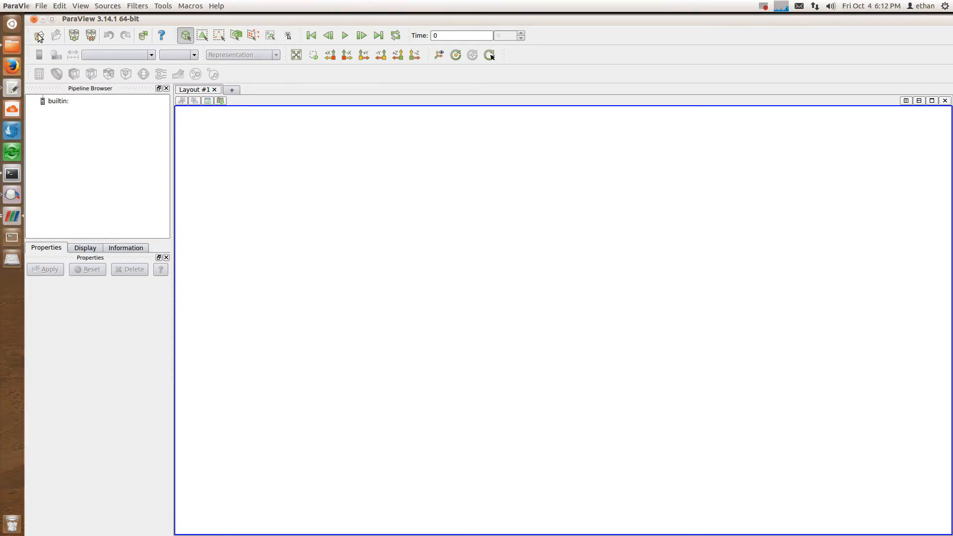
Load IVC.vtk, LPA.vtk, RPA.vtk and SVC.vtk from mesh-surfaces and display them in the view.
click(39, 35)
click(419, 158)
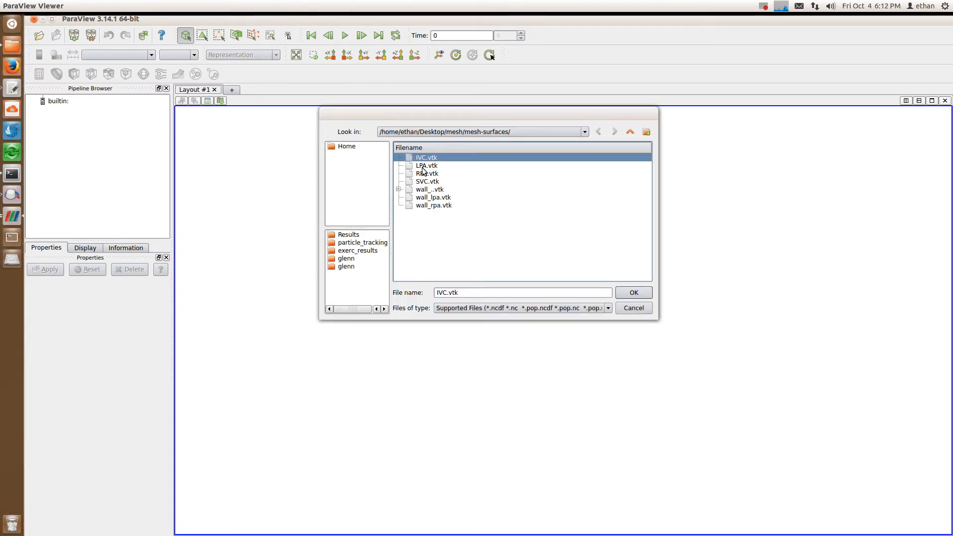
shift+click(424, 182)
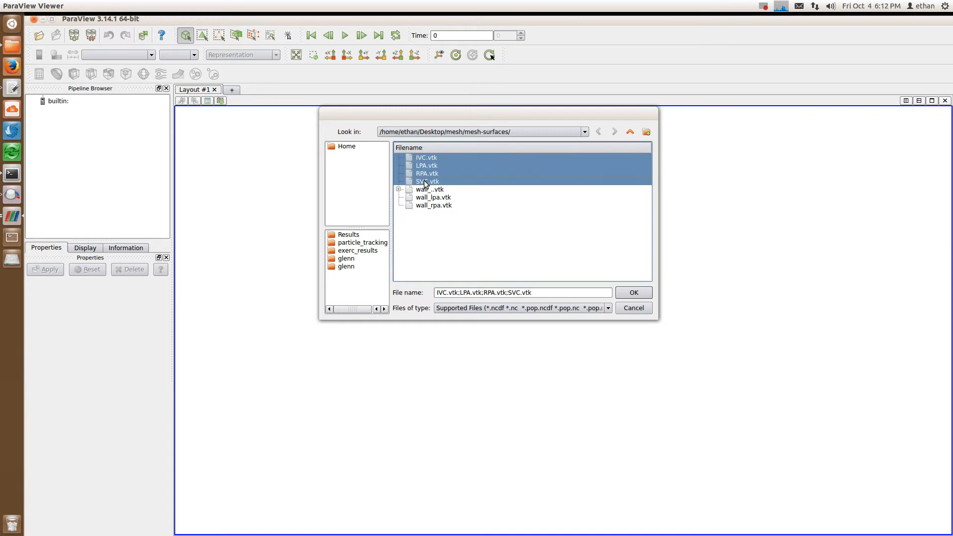
click(629, 293)
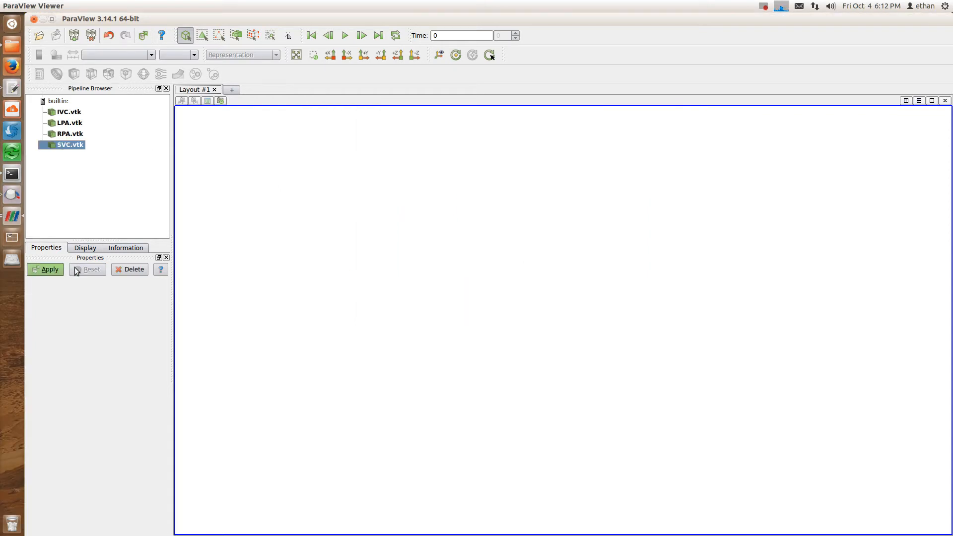
click(47, 269)
Load wall_1.vtk through wall_6.vtk from mesh-surfaces and display them in the view.
click(39, 35)
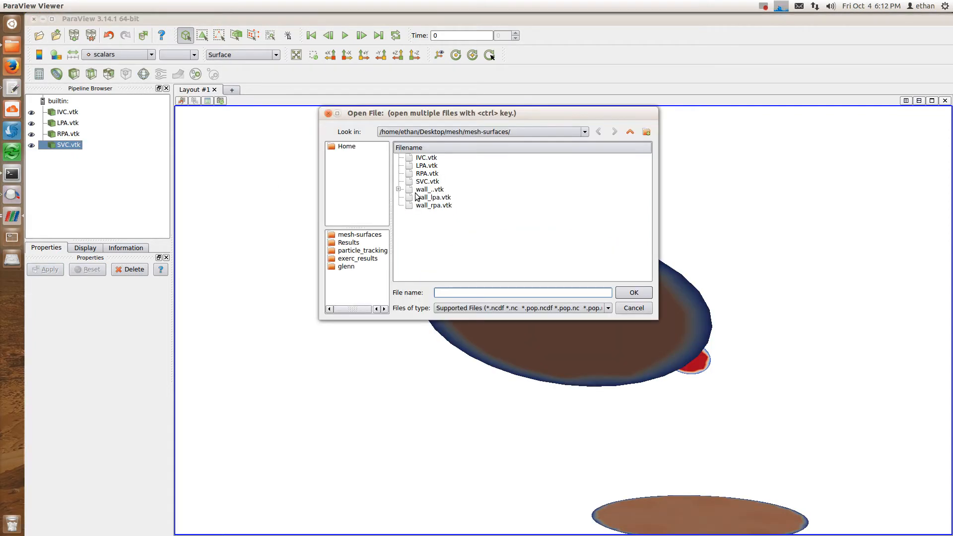
click(398, 189)
click(430, 198)
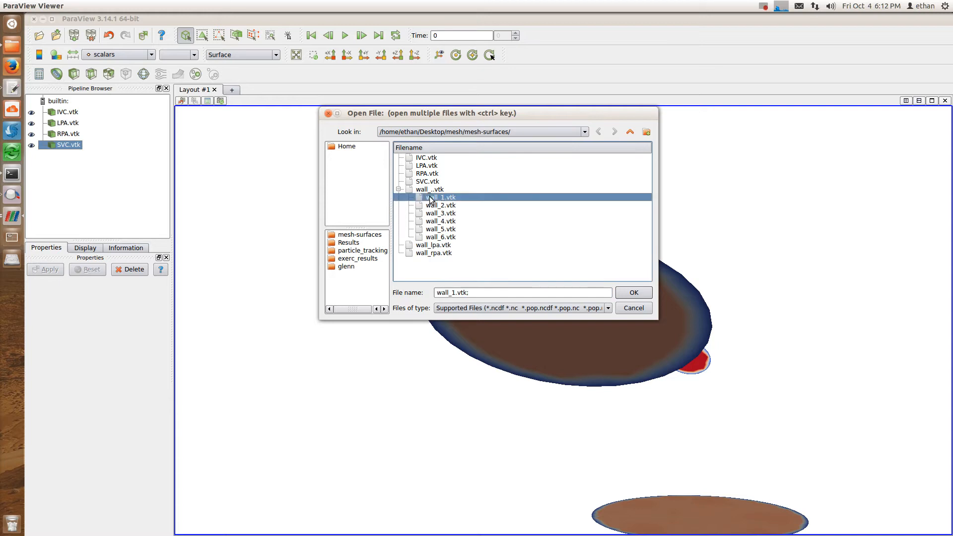
shift+click(440, 238)
click(626, 294)
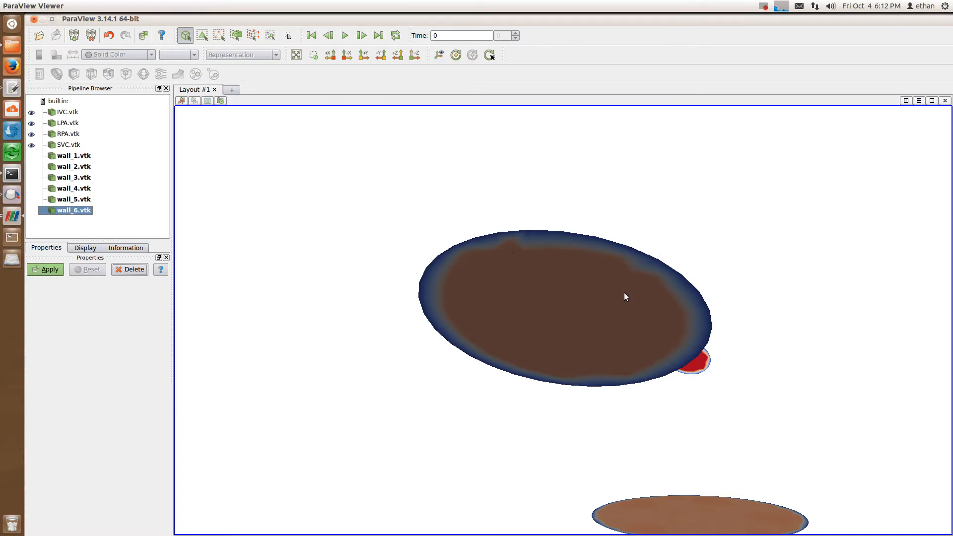
click(47, 269)
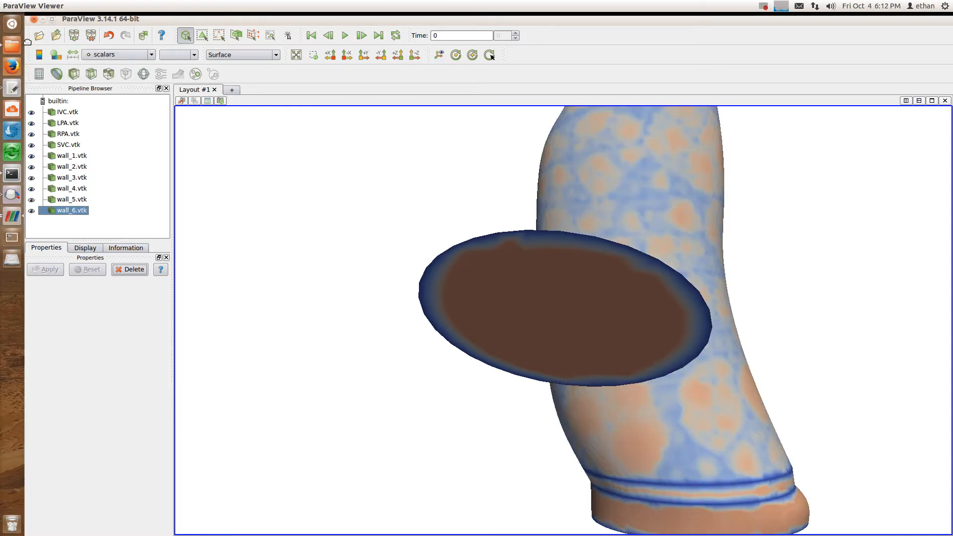
Load wall_lpa.vtk and wall_rpa.vtk from mesh-surfaces and add them to the displayed surfaces.
click(39, 36)
click(435, 197)
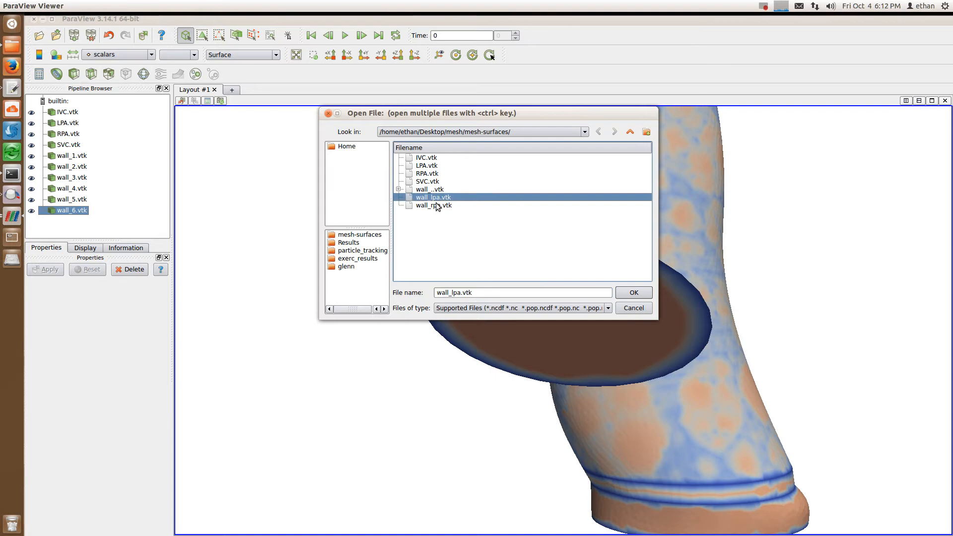
ctrl+click(437, 206)
click(633, 293)
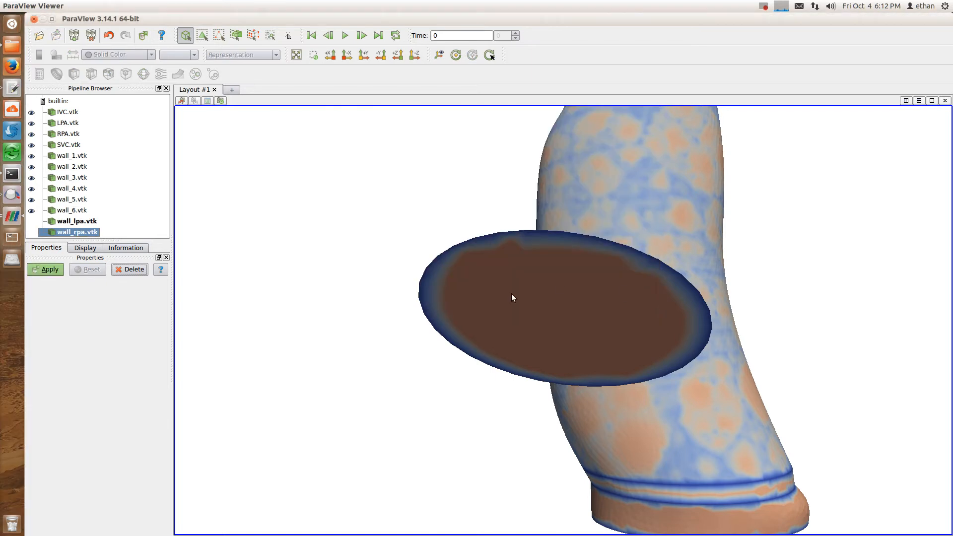
click(47, 269)
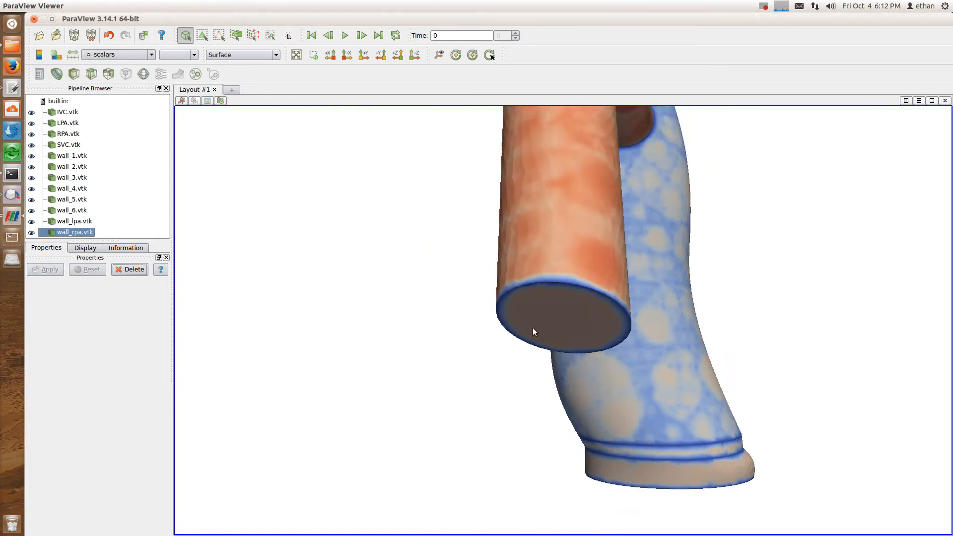
Bring the whole vessel model into view and inspect it from several angles, including its open-end caps.
scroll(534, 332, down, 6)
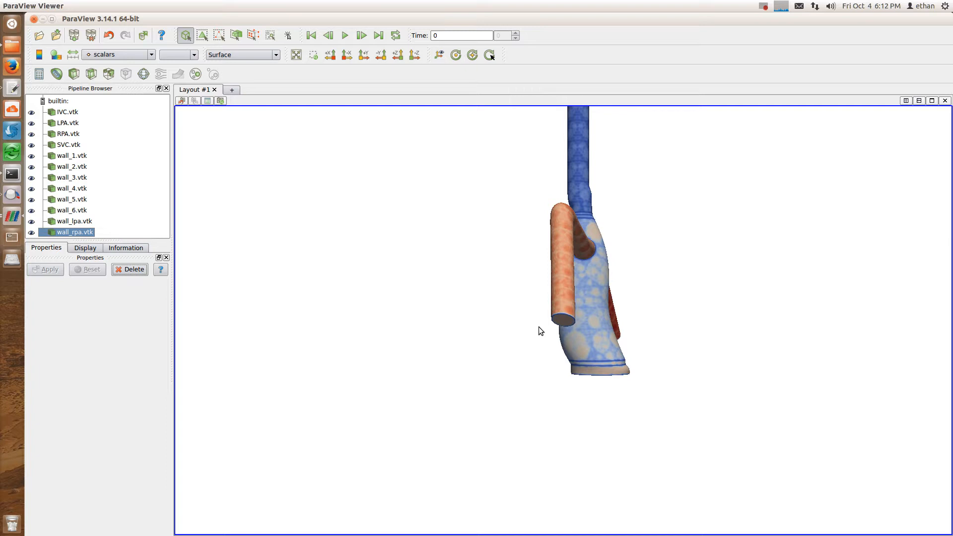
drag(644, 215, 630, 385)
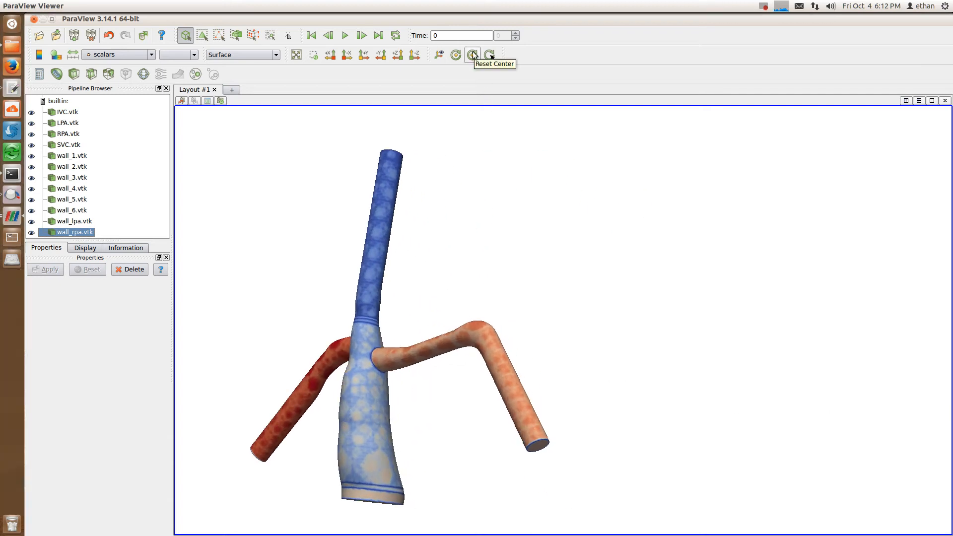
click(411, 371)
drag(410, 370, 611, 348)
drag(549, 306, 580, 285)
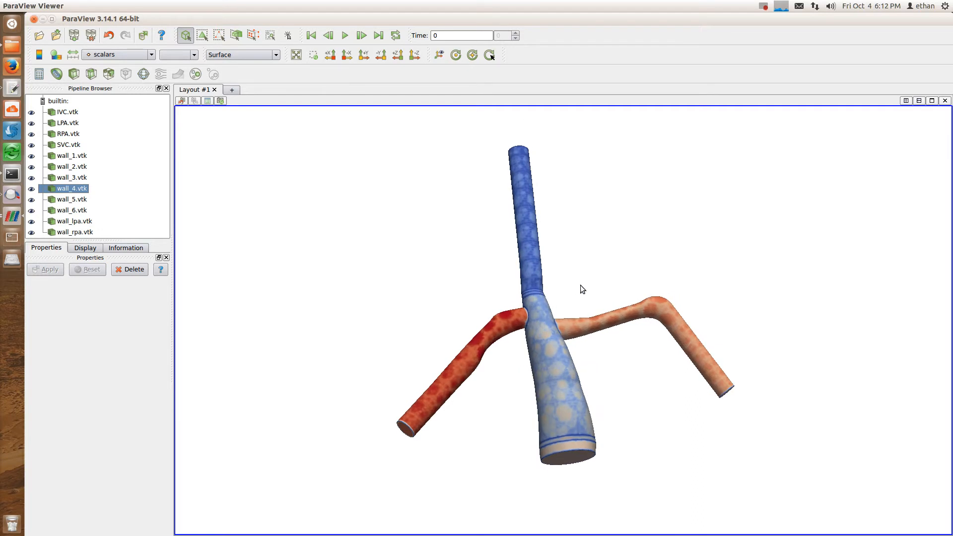
Hide and show the IVC.vtk and LPA.vtk surfaces to identify which vessel ends they cap.
click(32, 112)
click(32, 113)
click(31, 113)
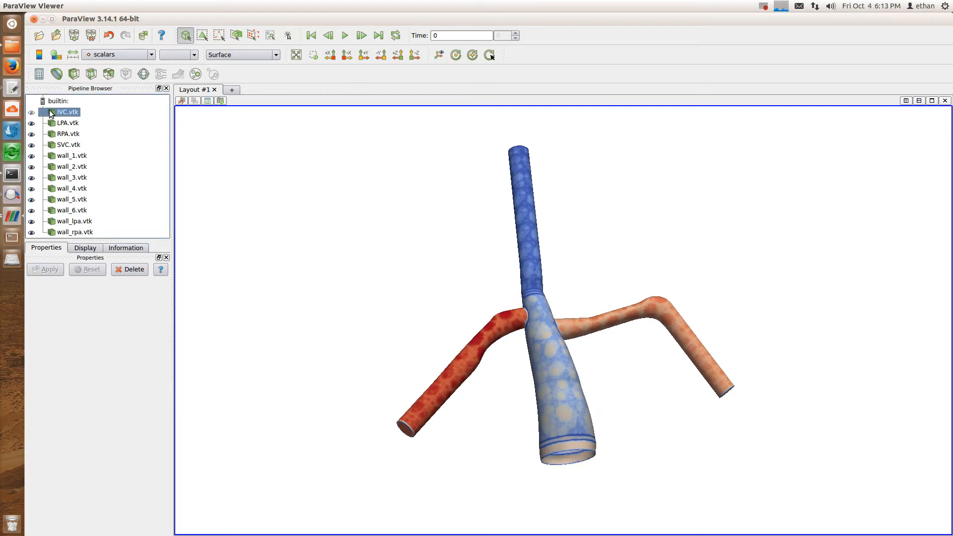
click(31, 113)
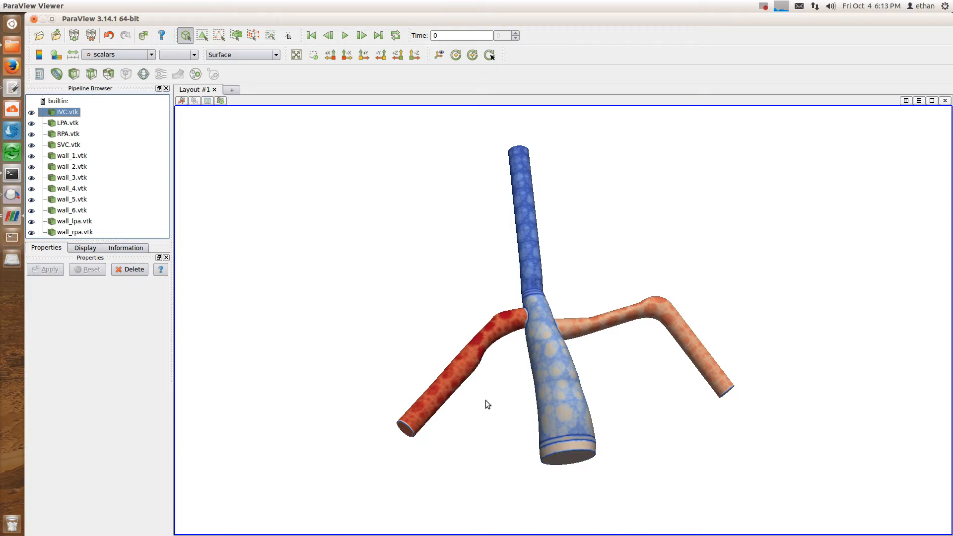
click(31, 123)
drag(428, 302, 399, 268)
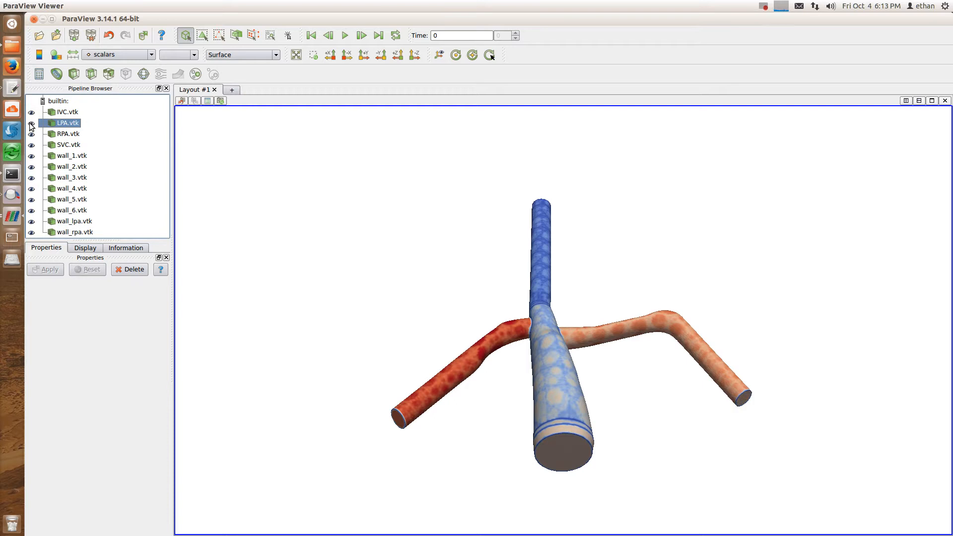
drag(282, 308, 291, 320)
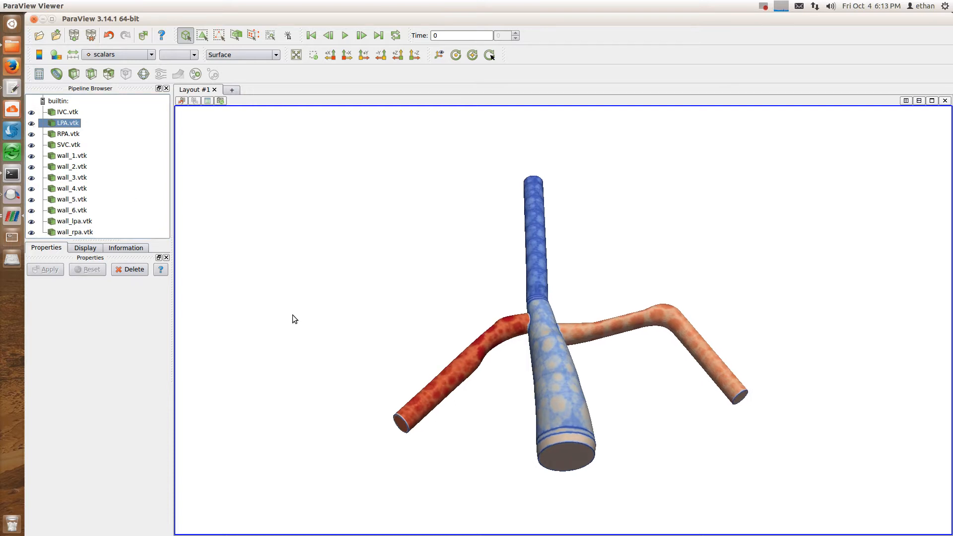
Hide and show the wall_5 to wall_1 surfaces one by one to identify which wall part each covers.
click(30, 202)
click(30, 202)
click(32, 189)
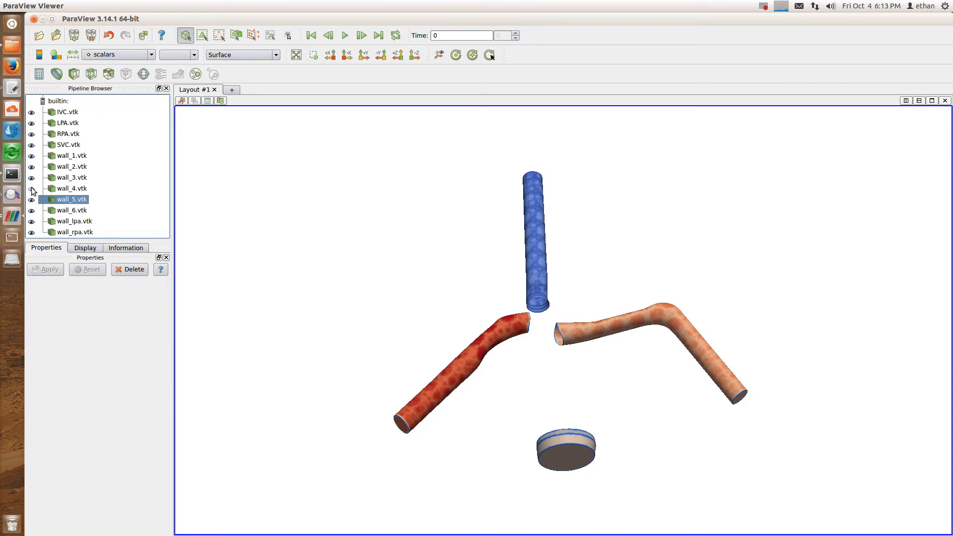
click(32, 189)
click(30, 177)
click(30, 178)
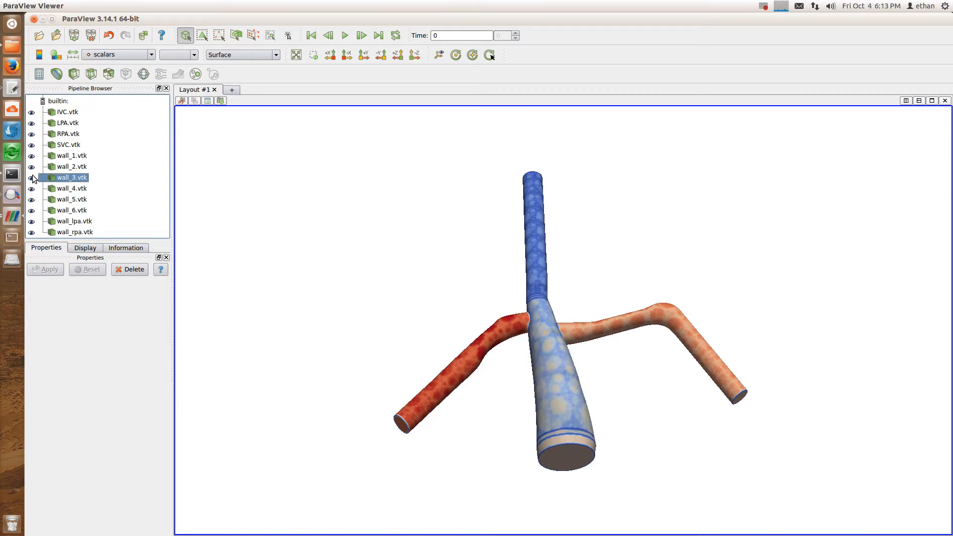
click(31, 167)
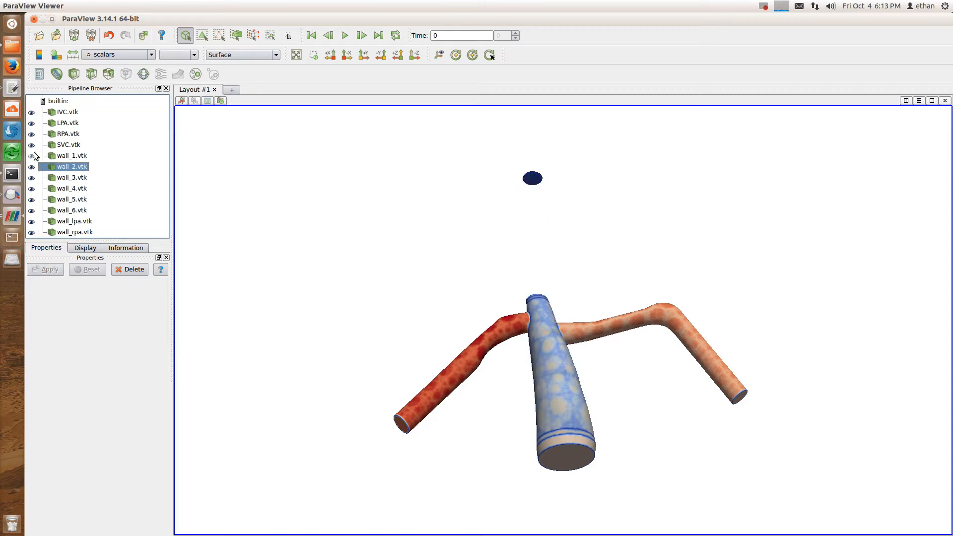
click(32, 156)
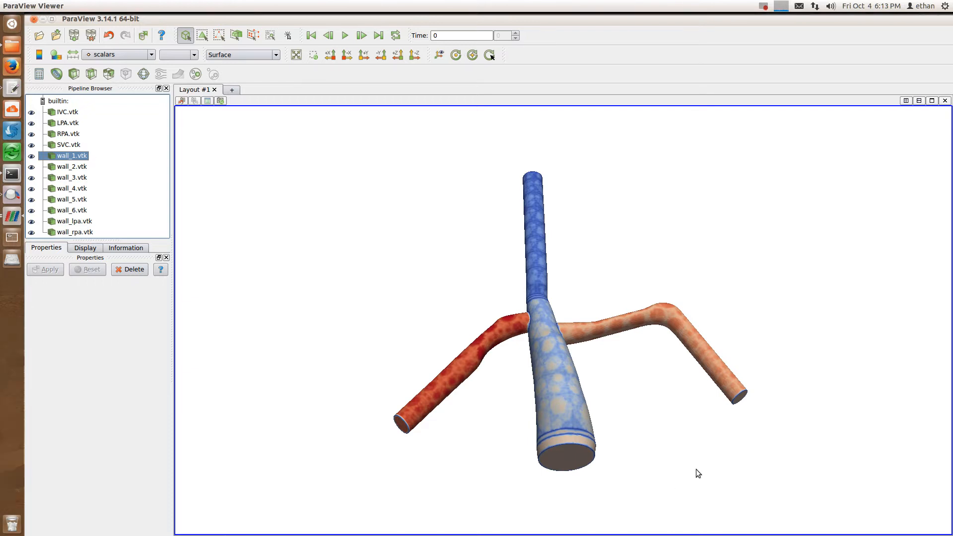
drag(608, 385, 636, 365)
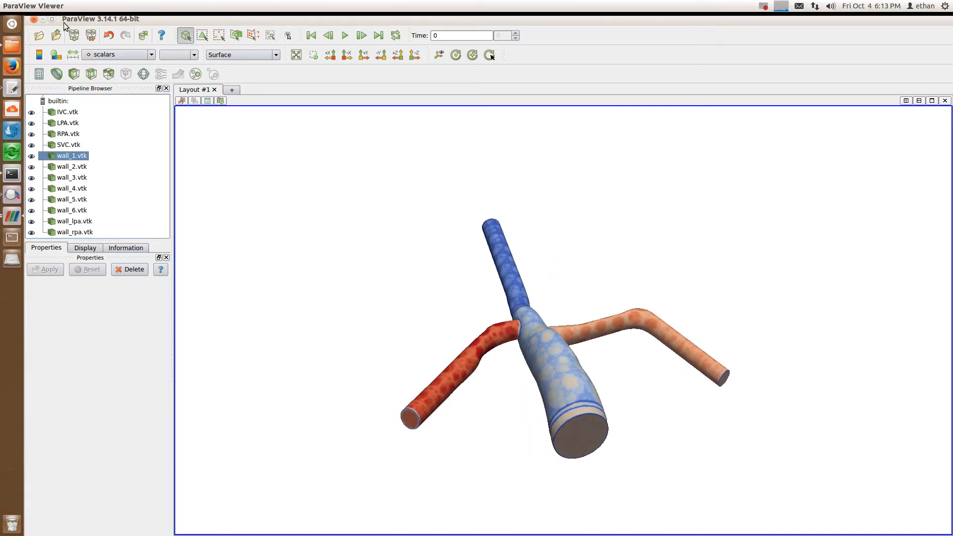
Close ParaView and its Terminal, and bring the mesh-surfaces window back to the workspace with mesh.cvpre.
click(33, 19)
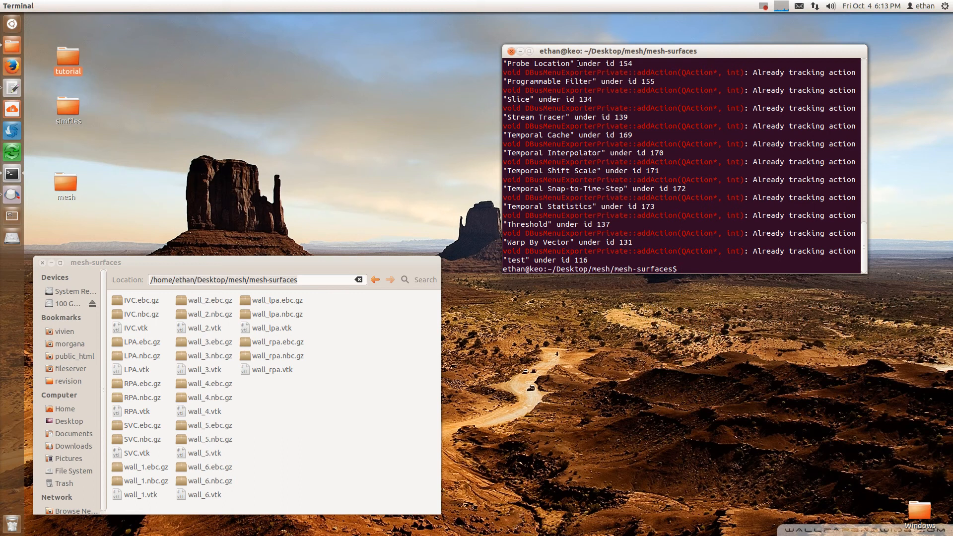
click(510, 50)
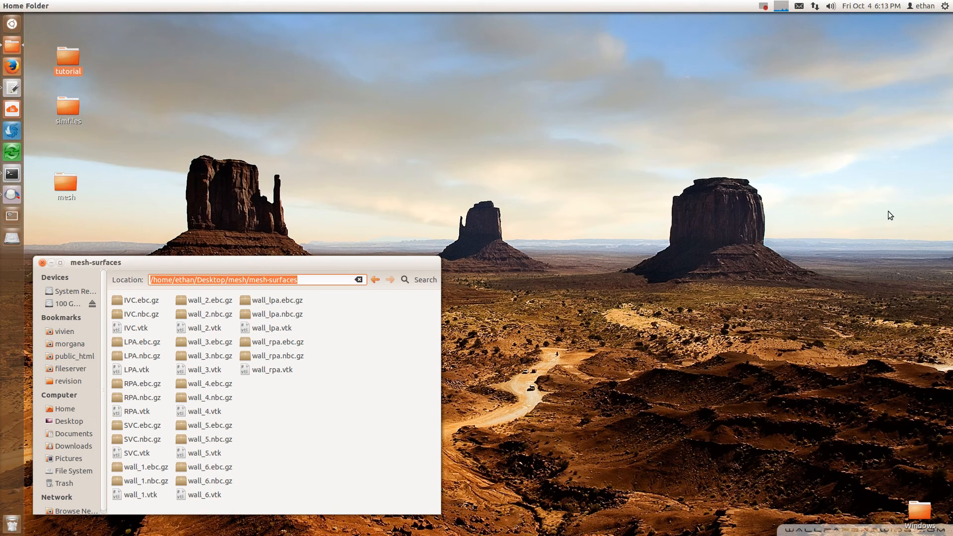
key(ctrl+alt+shift+Left)
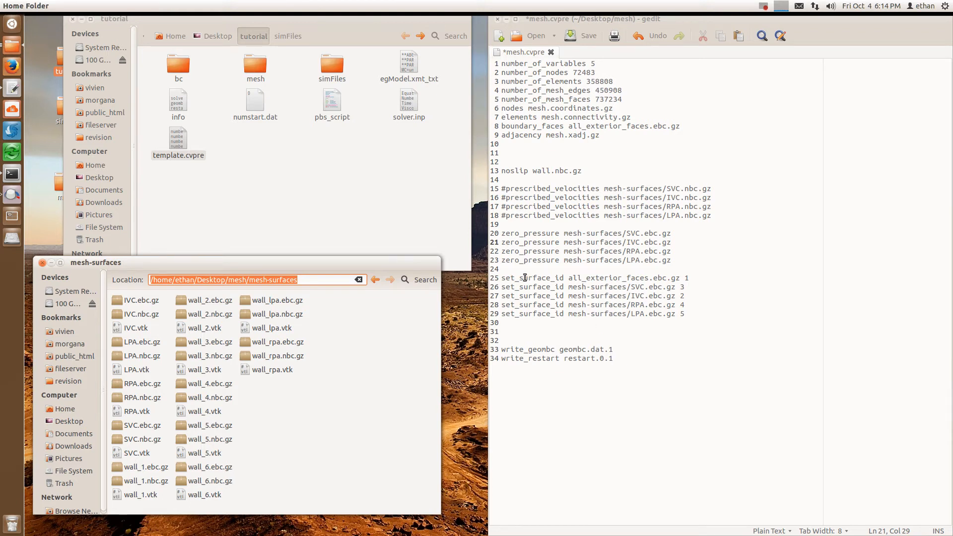
Examine which surface files the set_surface_id lines in mesh.cvpre refer to, from all_exterior_faces to LPA.
drag(524, 278, 502, 279)
click(691, 278)
click(692, 281)
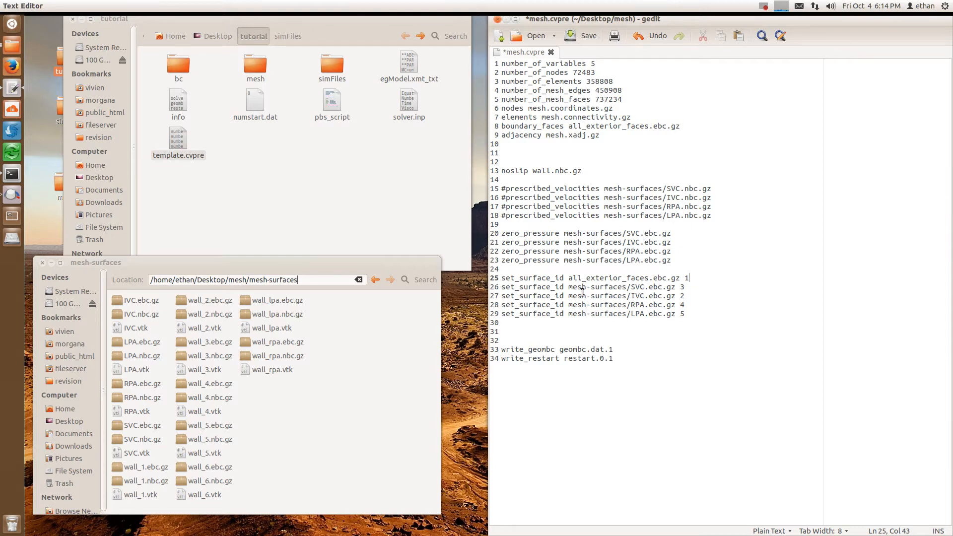
double_click(639, 290)
drag(638, 299, 640, 308)
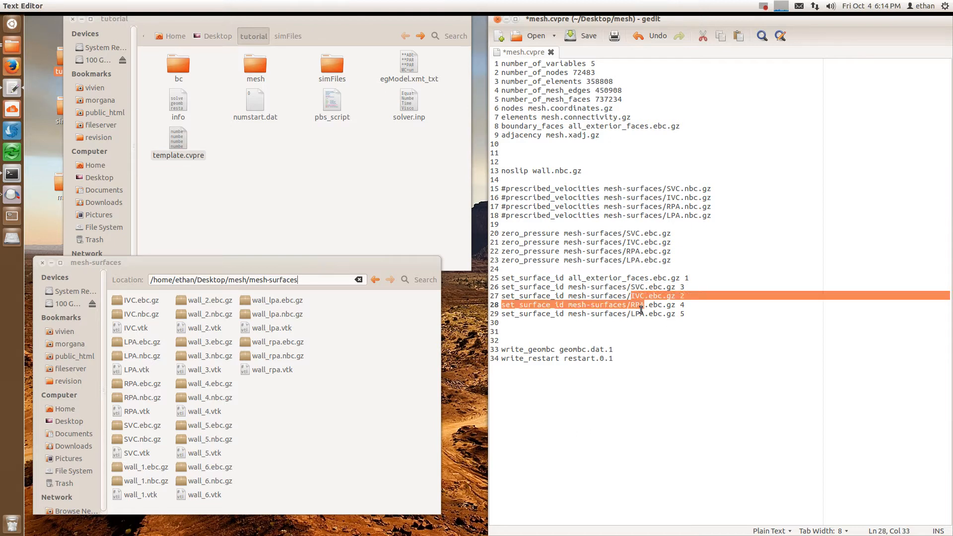
click(640, 314)
Check the ID numbers at the ends of the SVC, IVC, RPA and LPA set_surface_id lines.
click(694, 288)
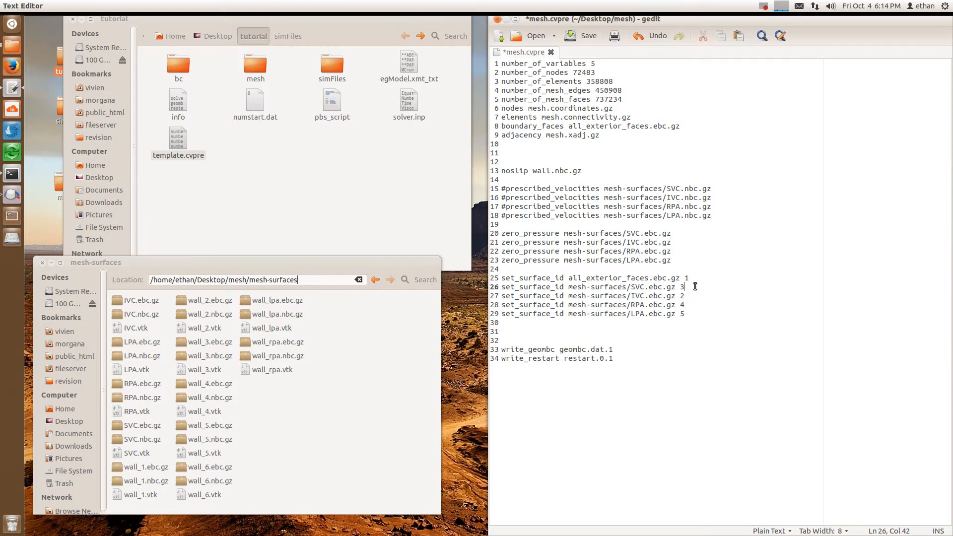
key(Down)
key(Down)
key(Down)
key(Up)
key(Up)
key(Up)
click(740, 297)
key(Down)
key(Right)
key(Down)
key(Up)
key(Up)
key(Up)
key(Down)
key(Down)
key(Up)
Examine the write_geombc and write_restart output lines at the end of mesh.cvpre.
drag(501, 338, 588, 371)
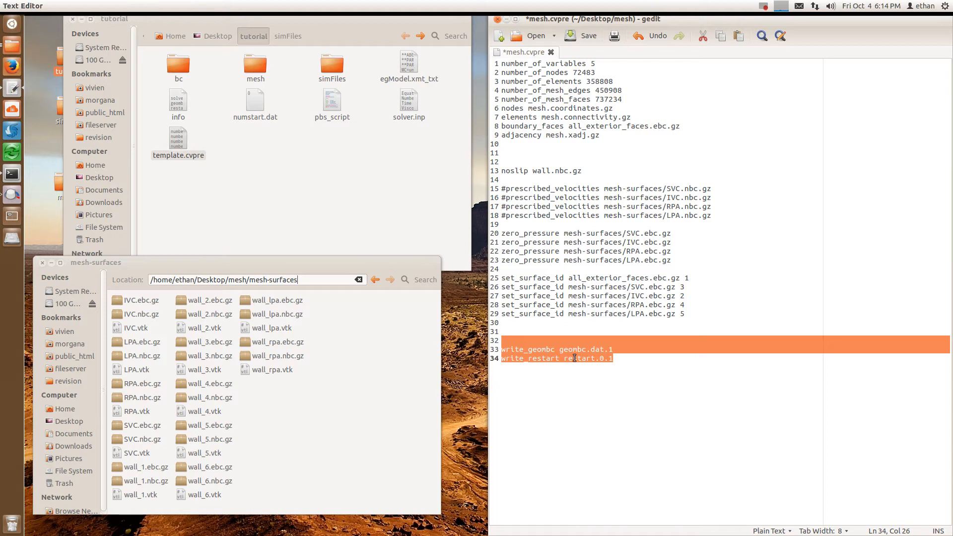
click(610, 384)
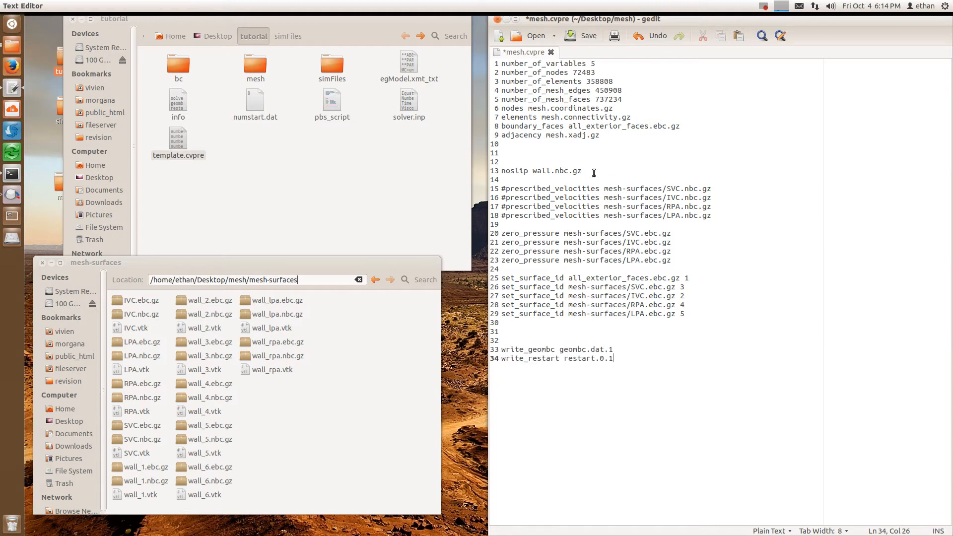
click(742, 272)
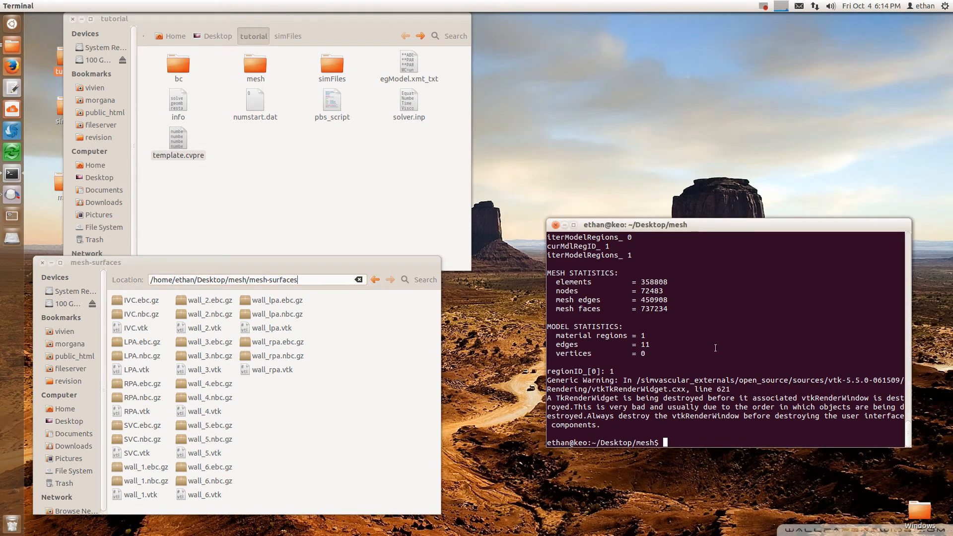
Go back from mesh-surfaces to its parent mesh folder and move the Terminal window higher on the desktop.
key(alt+Tab)
click(313, 376)
key(alt+Left)
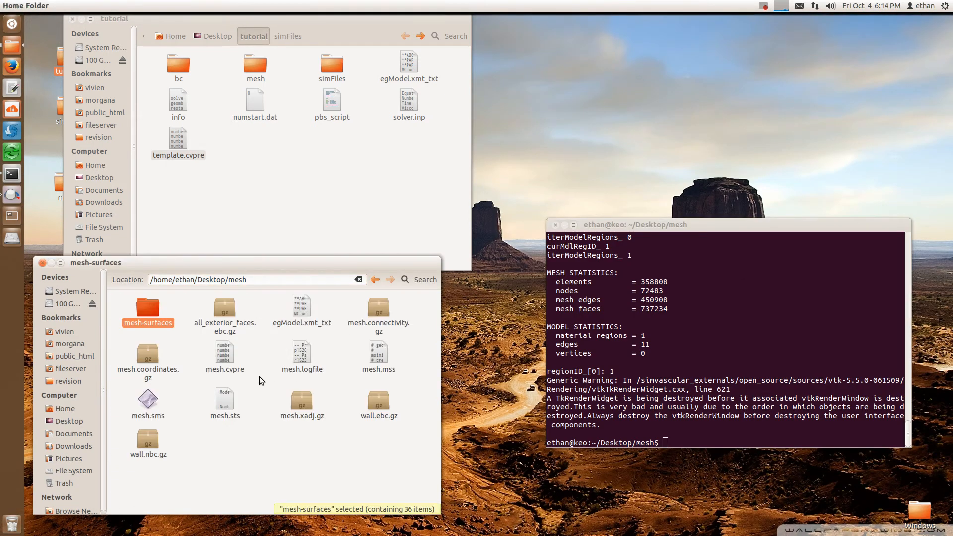
click(733, 393)
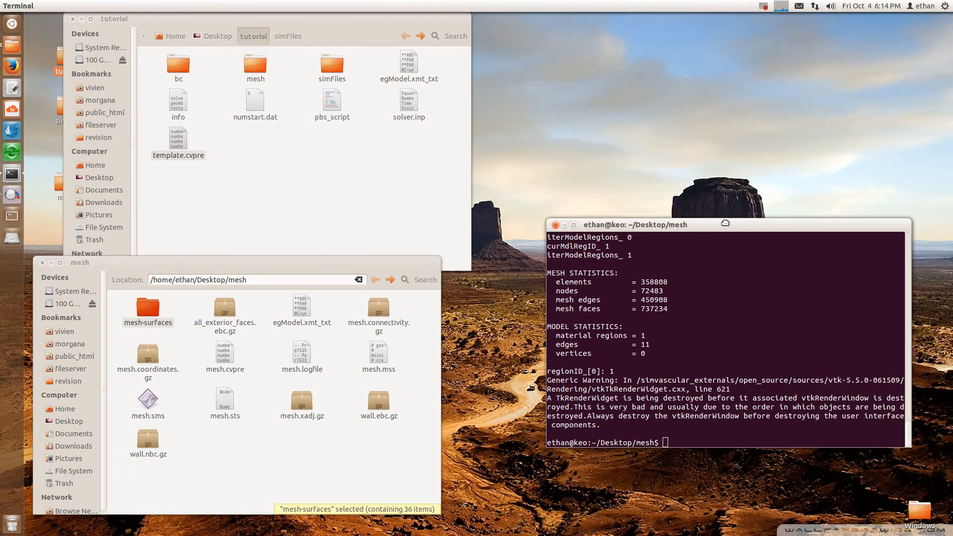
drag(725, 222, 672, 76)
Run presolver on mesh.cvpre from the Desktop/mesh directory.
text(presol)
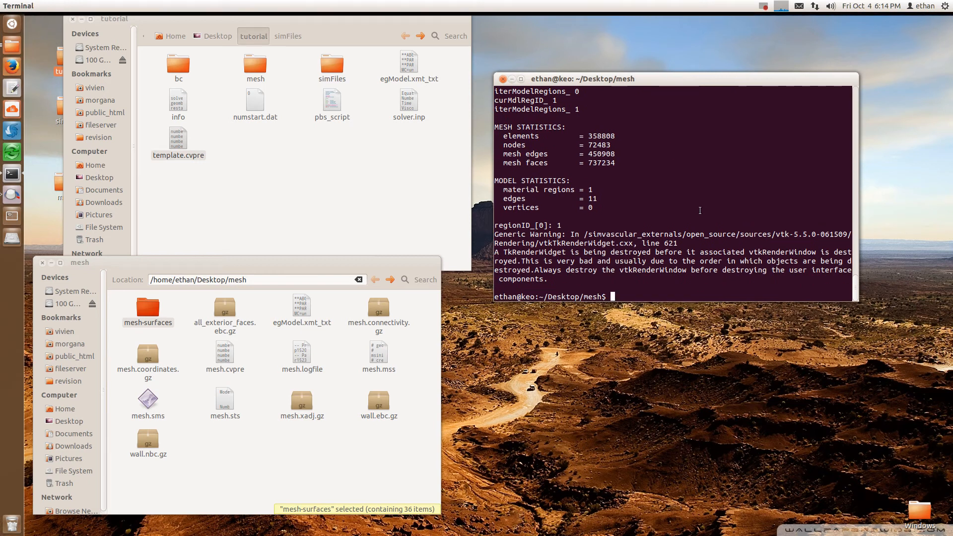
text(ver)
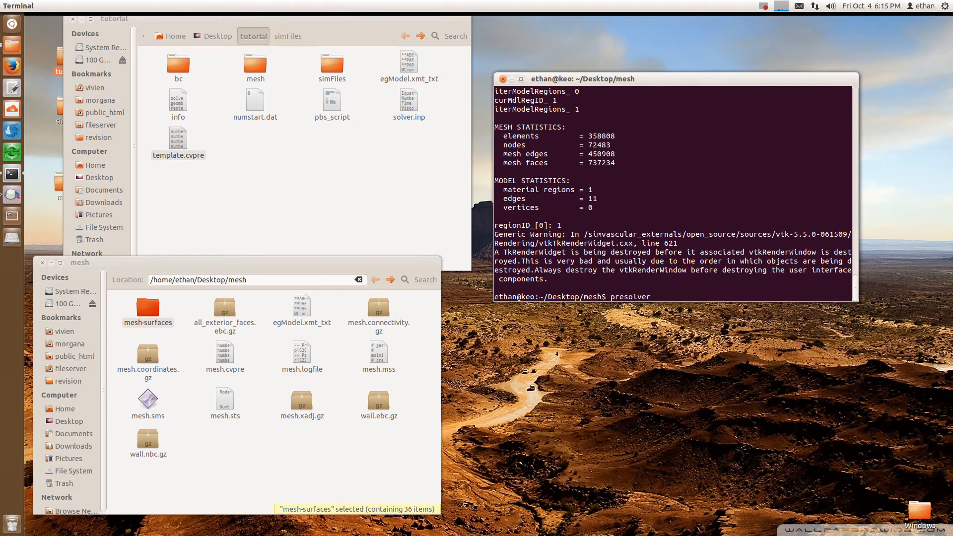
text( mesh.cvpre)
key(Return)
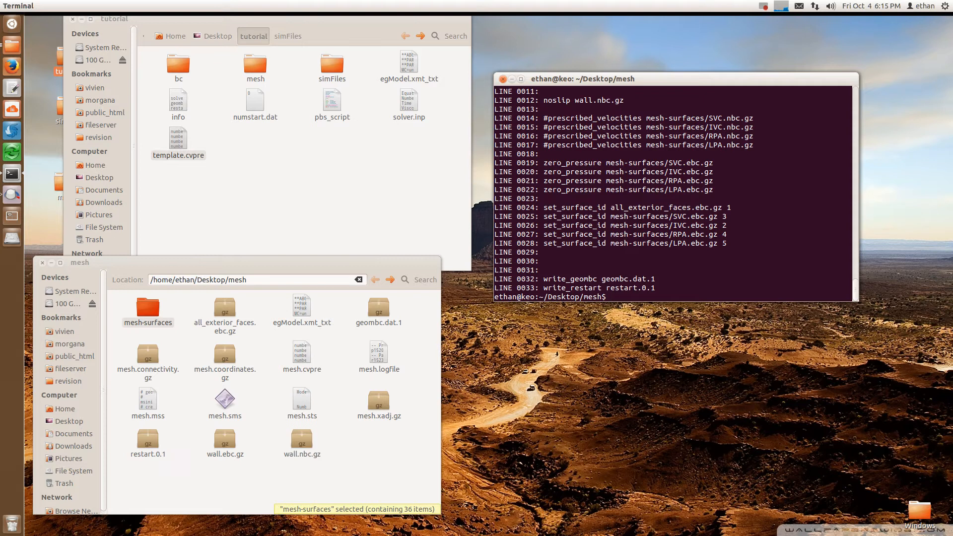
Rearrange the Terminal and tutorial windows and open the desktop's simfiles folder beside the mesh folder.
drag(691, 73, 749, 58)
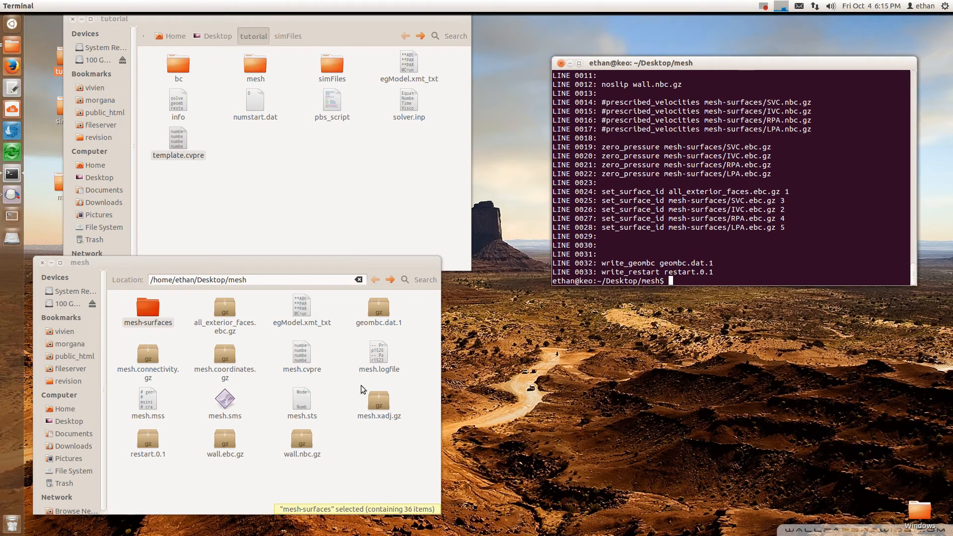
click(153, 437)
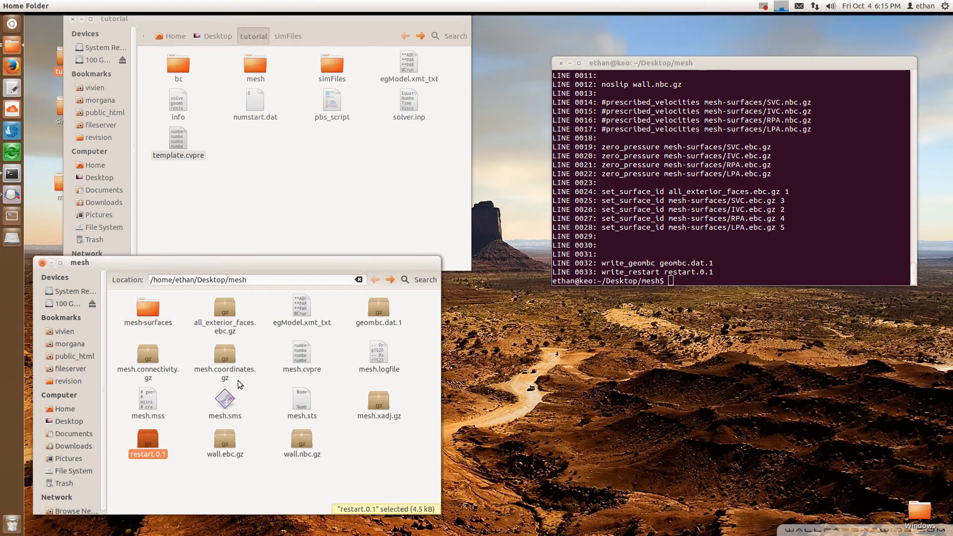
click(377, 313)
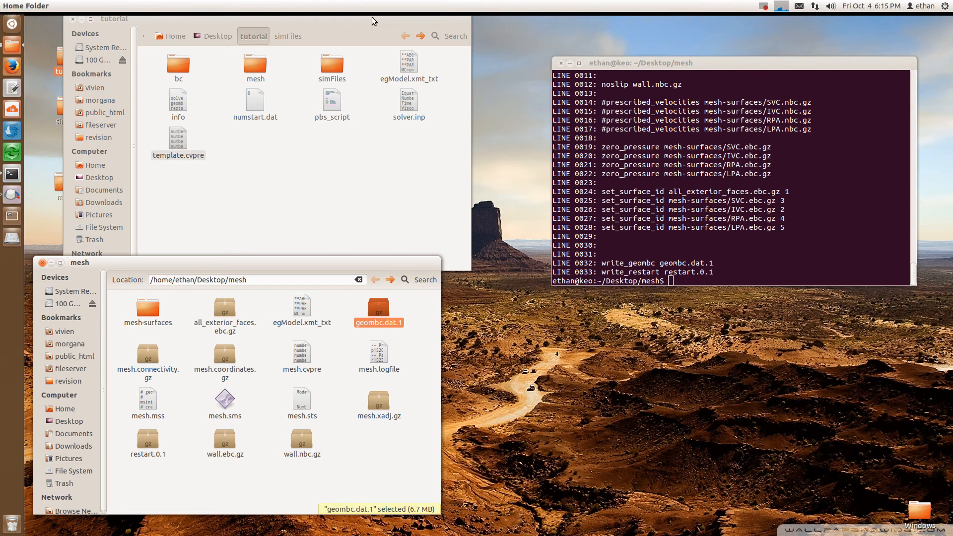
drag(372, 17, 624, 39)
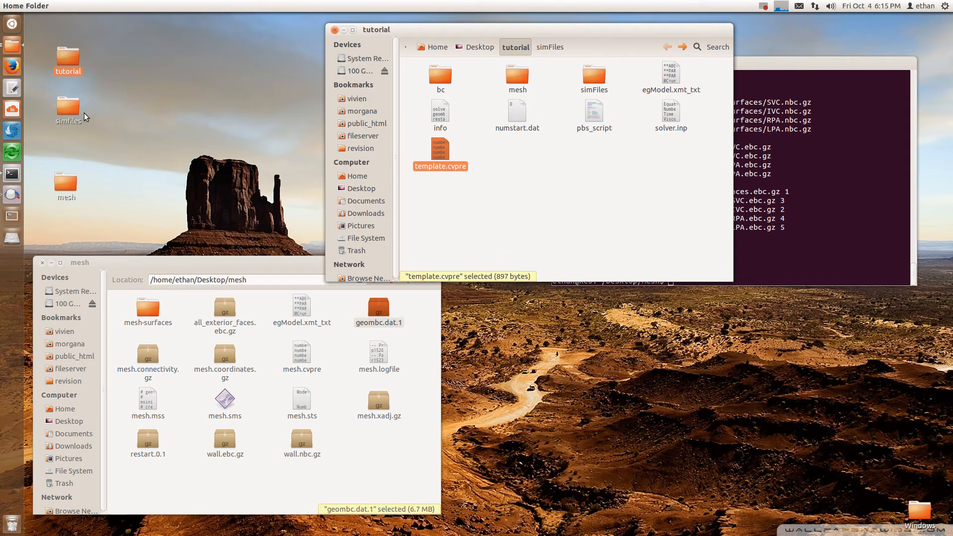
double_click(67, 104)
drag(557, 281, 698, 230)
Move geombc.dat.1 and restart.0.1 from the mesh folder into simfiles and close the simfiles window.
click(413, 328)
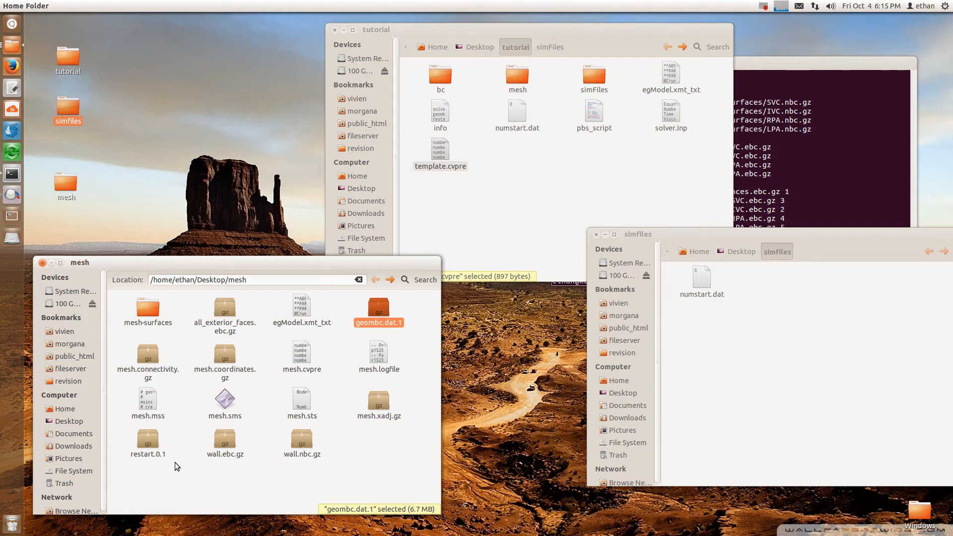
ctrl+click(149, 445)
drag(380, 301, 811, 335)
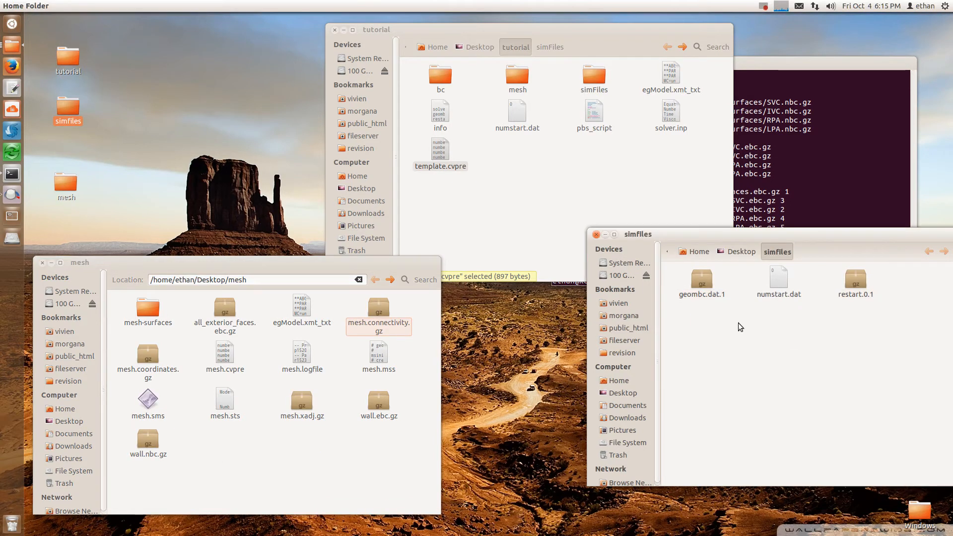
click(596, 235)
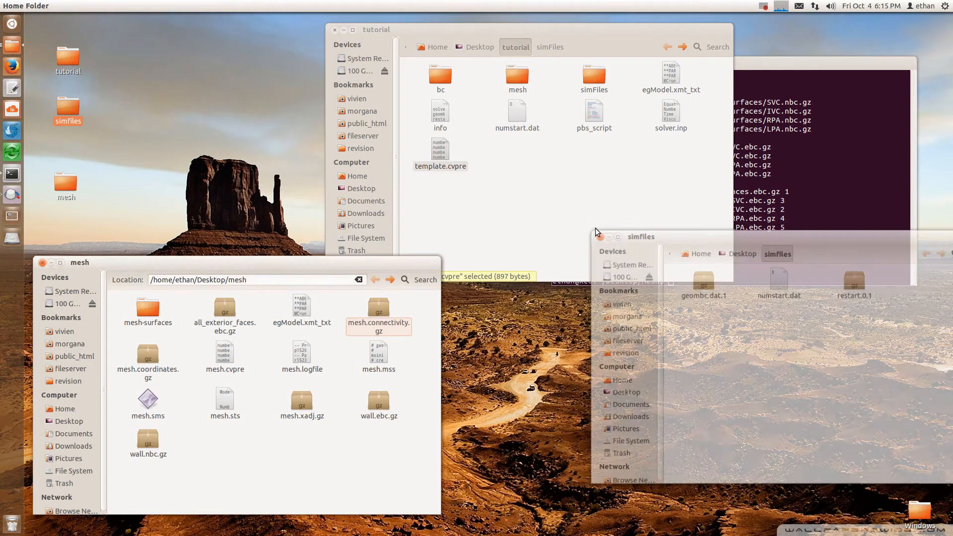
Look at the reference files in the tutorial's simFiles subfolder, including solver.inp, and return to the tutorial folder.
click(550, 47)
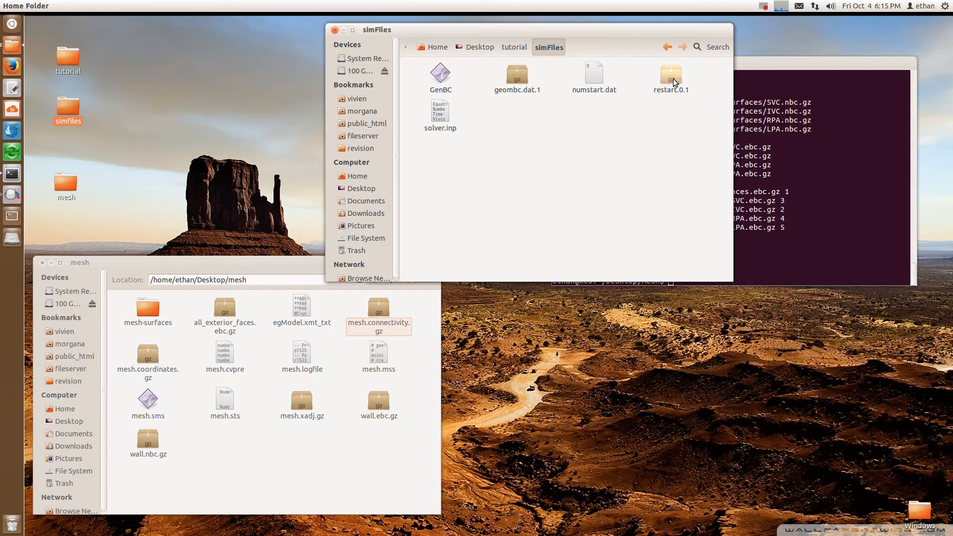
click(439, 114)
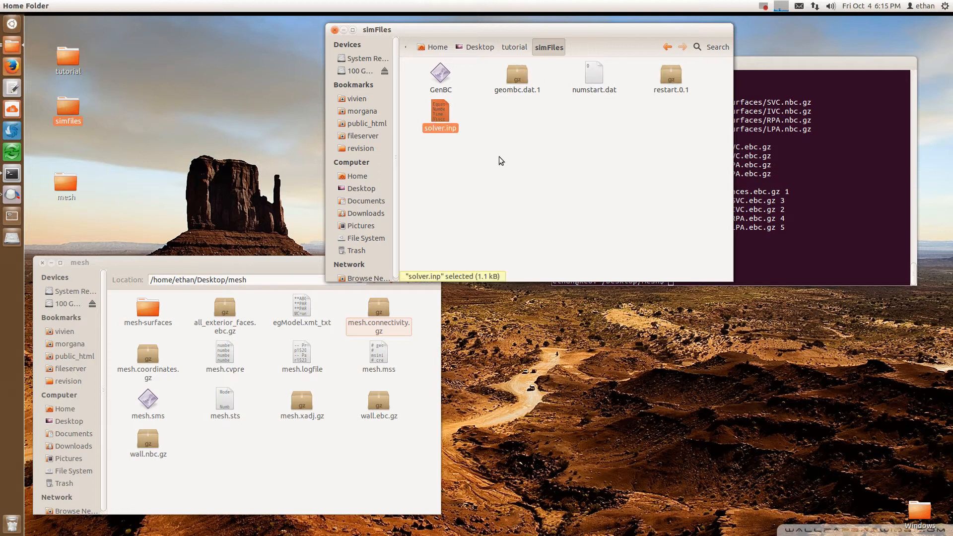
click(507, 183)
key(alt+Left)
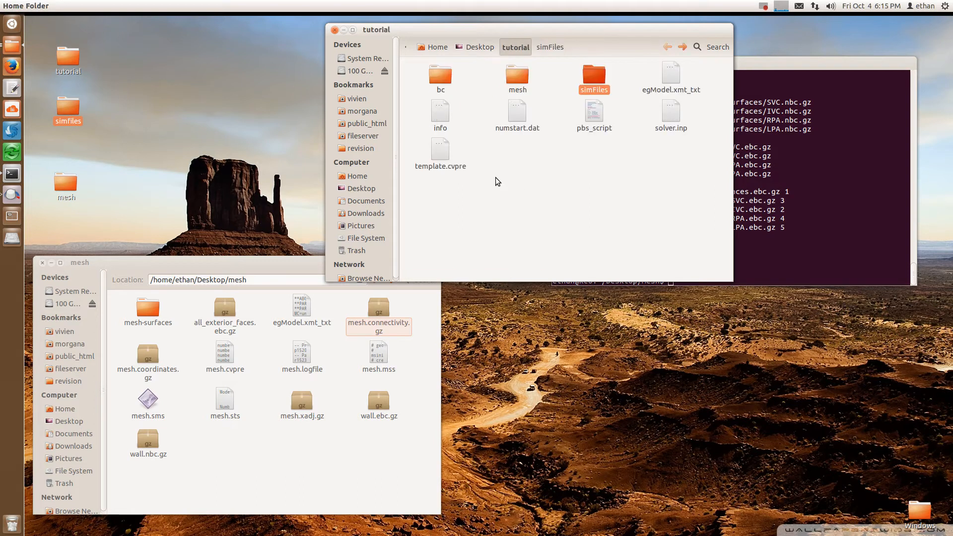
Copy solver.inp from the tutorial folder into the desktop's simfiles folder.
click(670, 111)
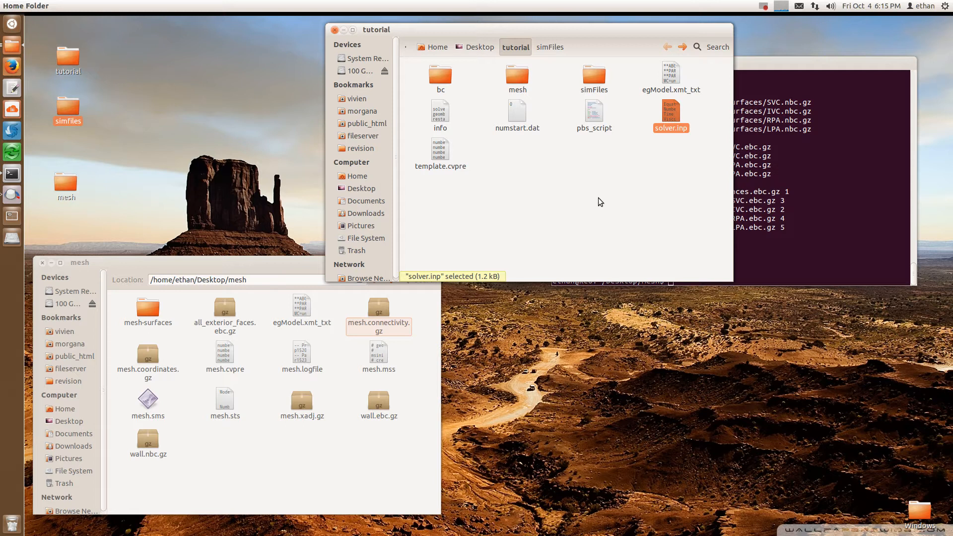
double_click(75, 181)
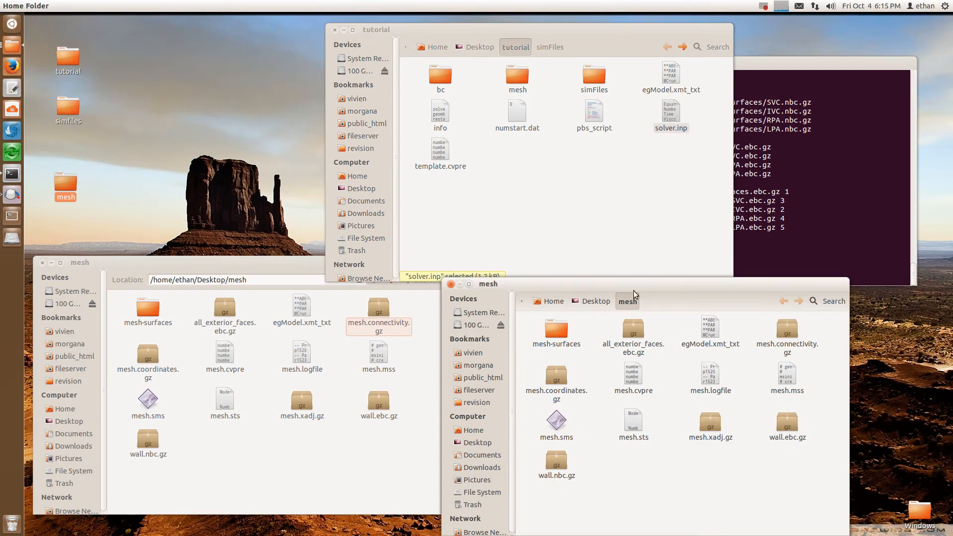
click(451, 284)
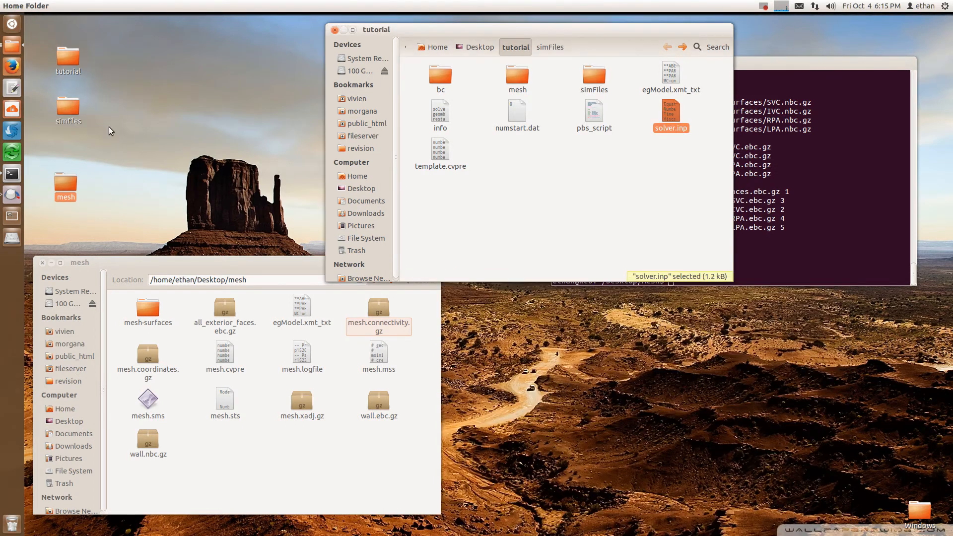
double_click(56, 107)
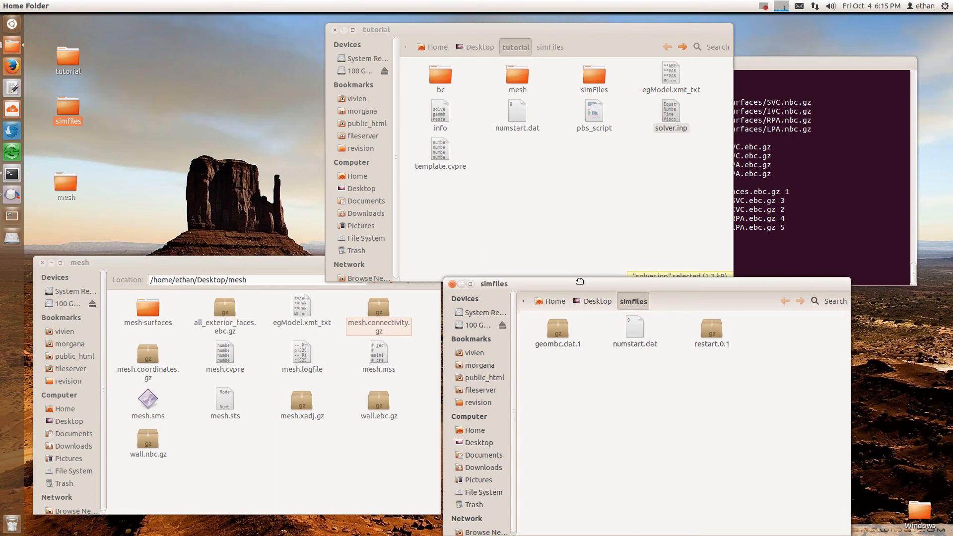
drag(579, 282, 638, 256)
click(655, 155)
click(673, 113)
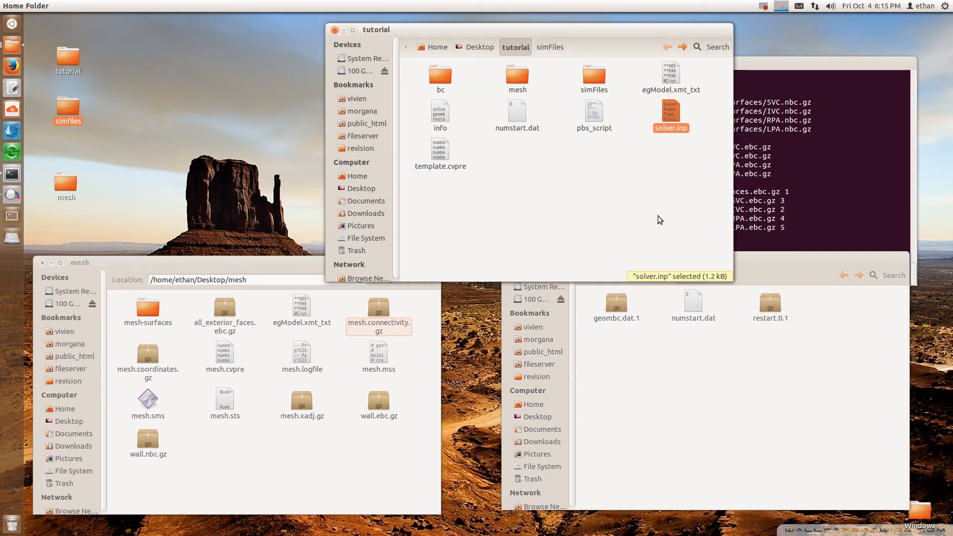
click(806, 378)
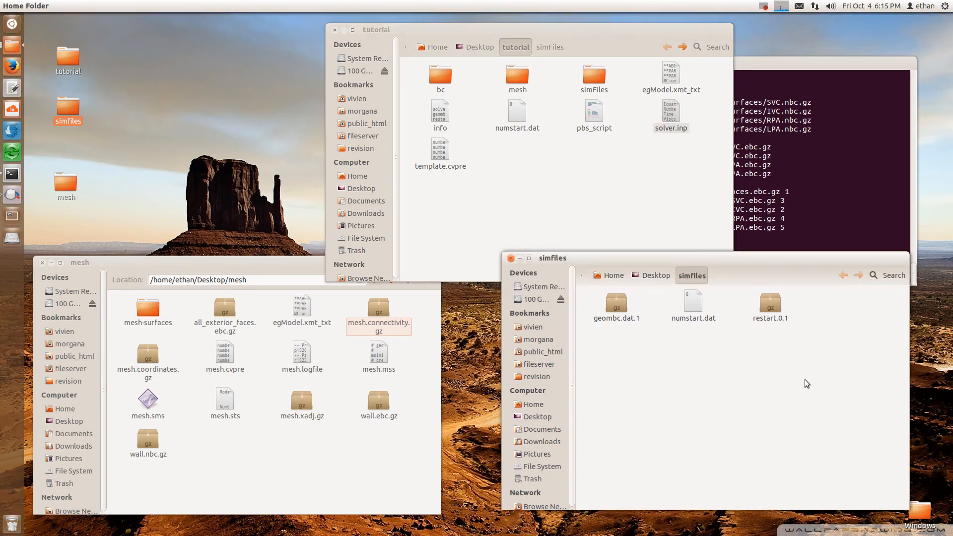
key(ctrl+v)
click(851, 297)
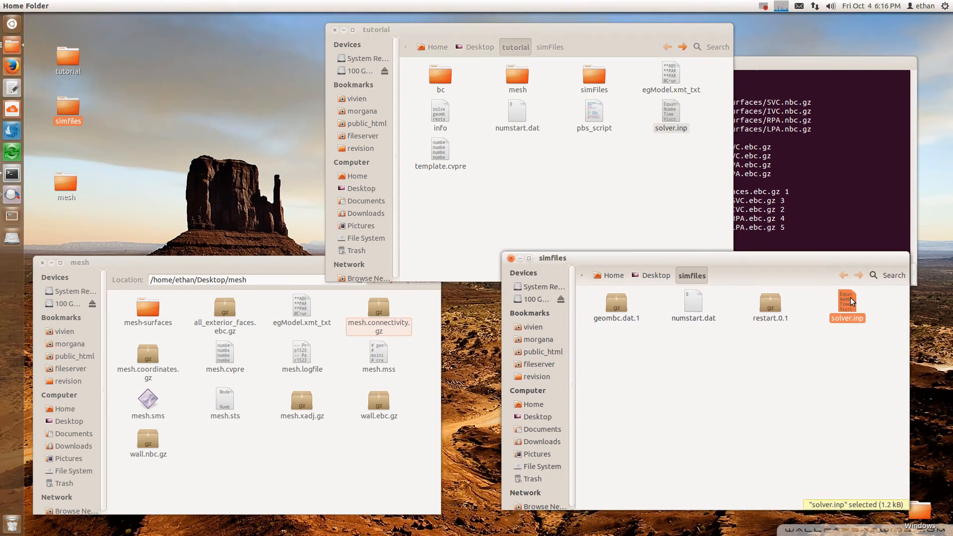
Open the simfiles copy of solver.inp and examine its timestep count, time step size, viscosity and density lines.
double_click(850, 297)
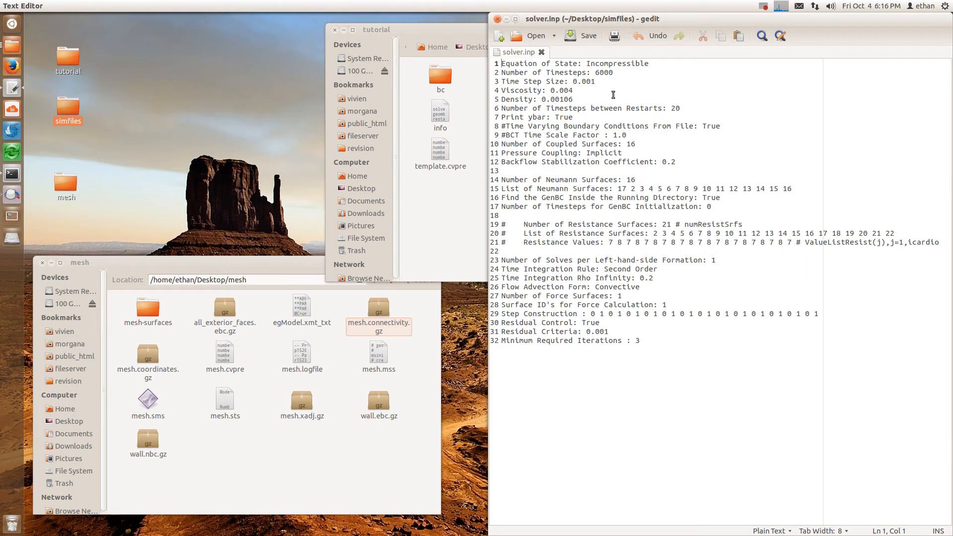
click(611, 72)
key(Left)
key(Left)
key(Right)
key(Right)
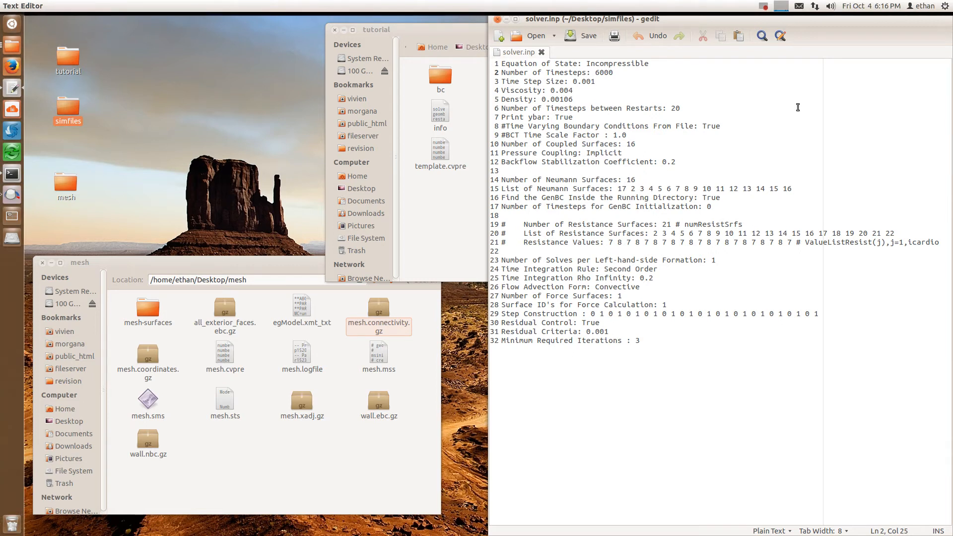
key(Down)
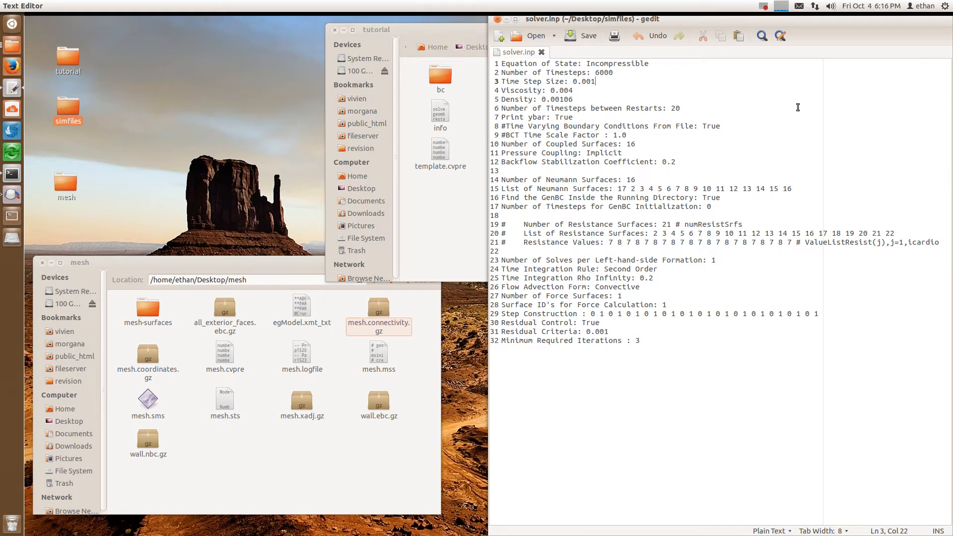
key(Up)
key(Down)
key(Down)
key(Down)
key(Up)
key(Down)
key(Up)
key(Up)
key(Down)
key(Up)
Set Viscosity to 0.04 and Density to 1.06 in solver.inp.
key(BackSpace)
key(Down)
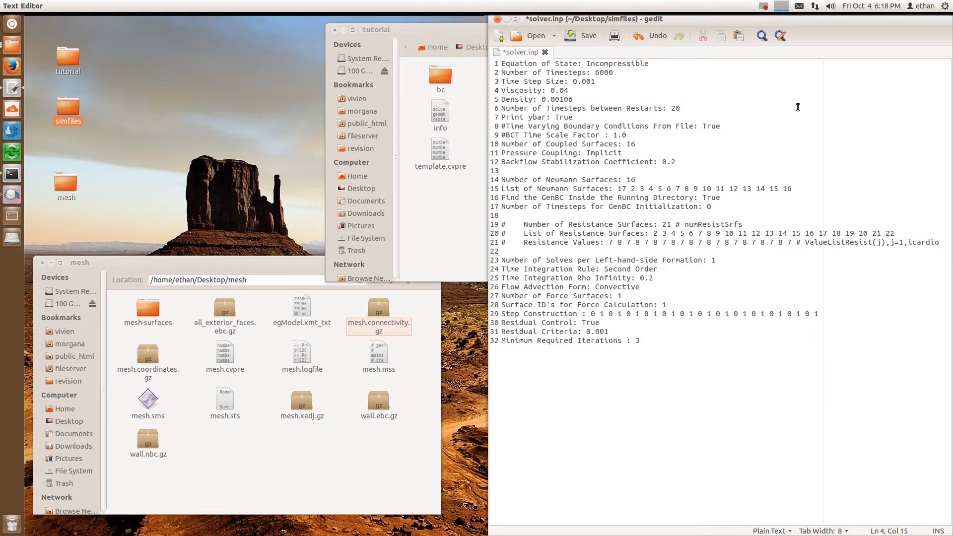
key(BackSpace)
key(BackSpace)
key(BackSpace)
key(BackSpace)
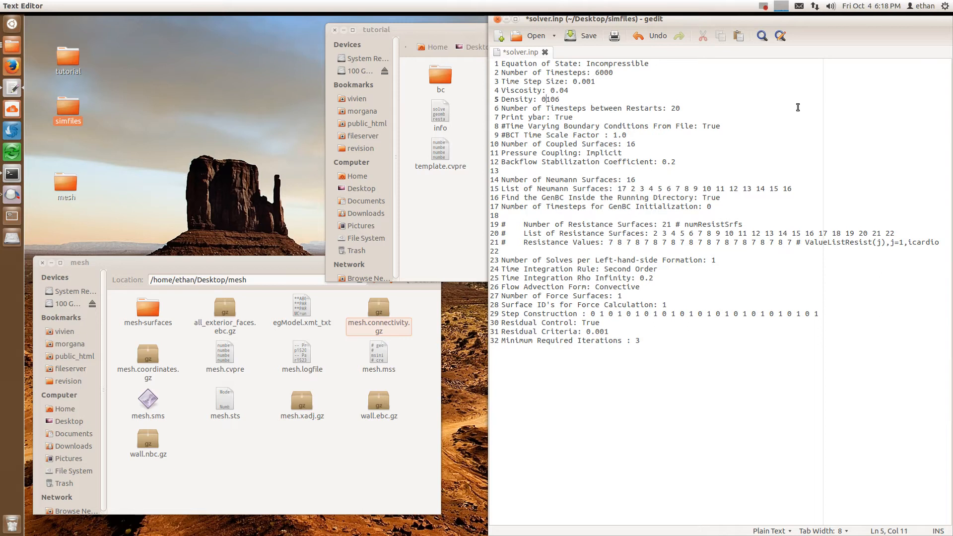
text(.)
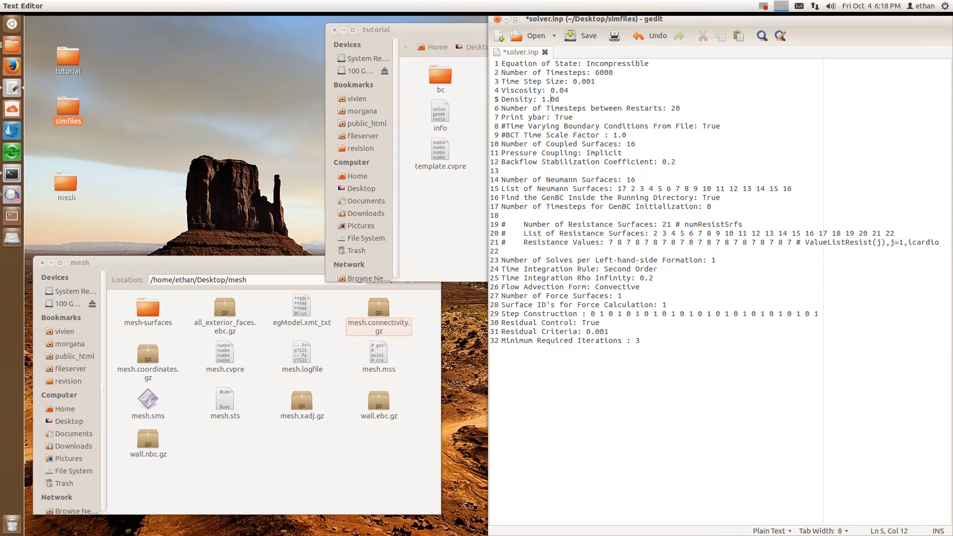
Review the restart interval, Print ybar and commented time-varying boundary condition lines in solver.inp.
key(Down)
key(Down)
key(Down)
key(Right)
key(Right)
key(Right)
key(Right)
key(Right)
key(Right)
key(Right)
key(Right)
key(Right)
key(Right)
key(Right)
key(Left)
click(574, 117)
click(680, 126)
Set Number of Coupled Surfaces to 4.
key(Home)
key(Down)
key(Down)
key(End)
key(BackSpace)
key(BackSpace)
text(4)
Set Number of Neumann Surfaces to 4.
key(Down)
key(Down)
key(Down)
key(Down)
key(BackSpace)
key(BackSpace)
text(4)
Clear all the surface numbers from the List of Neumann Surfaces line.
key(Down)
key(Right)
key(Right)
key(Right)
key(Right)
key(Right)
key(Right)
key(BackSpace)
key(BackSpace)
key(BackSpace)
key(BackSpace)
key(BackSpace)
key(BackSpace)
key(BackSpace)
key(BackSpace)
key(BackSpace)
key(BackSpace)
key(BackSpace)
key(BackSpace)
key(BackSpace)
key(BackSpace)
key(BackSpace)
key(BackSpace)
key(BackSpace)
key(BackSpace)
key(BackSpace)
key(BackSpace)
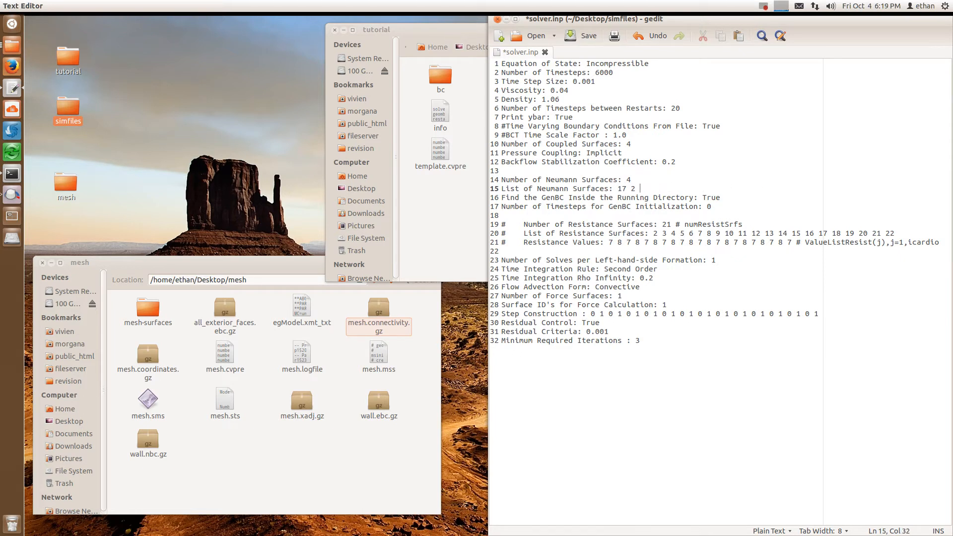
key(BackSpace)
Open mesh.cvpre in its own window beside solver.inp and check the surface IDs on its set_surface_id lines.
double_click(228, 355)
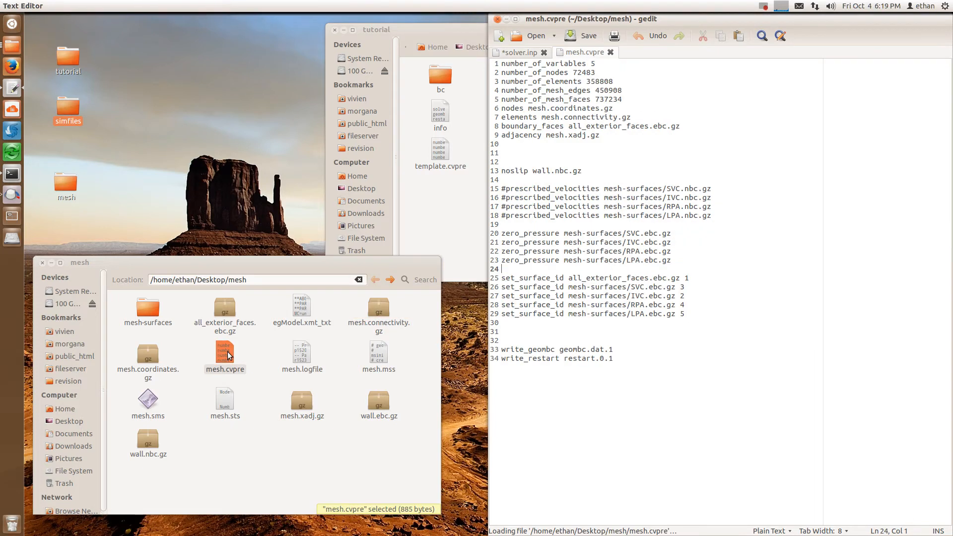
drag(596, 54, 172, 86)
drag(306, 37, 168, 23)
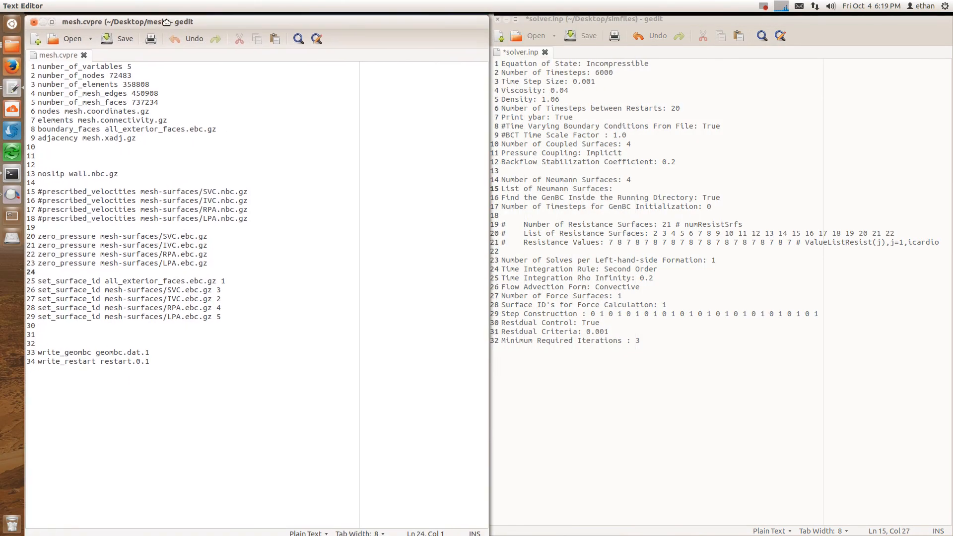
click(224, 289)
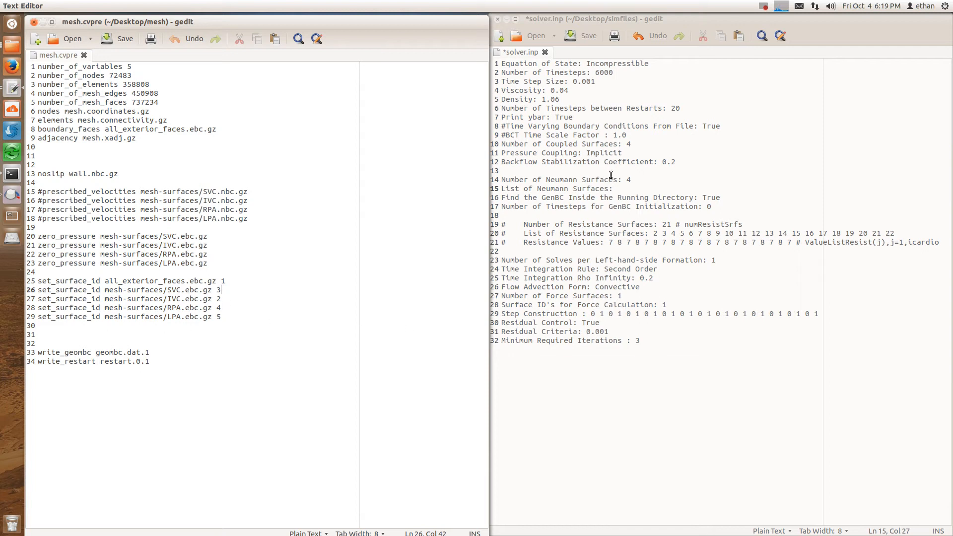
Fill the List of Neumann Surfaces in solver.inp with 2 3 4 5 and close the mesh.cvpre window.
click(635, 191)
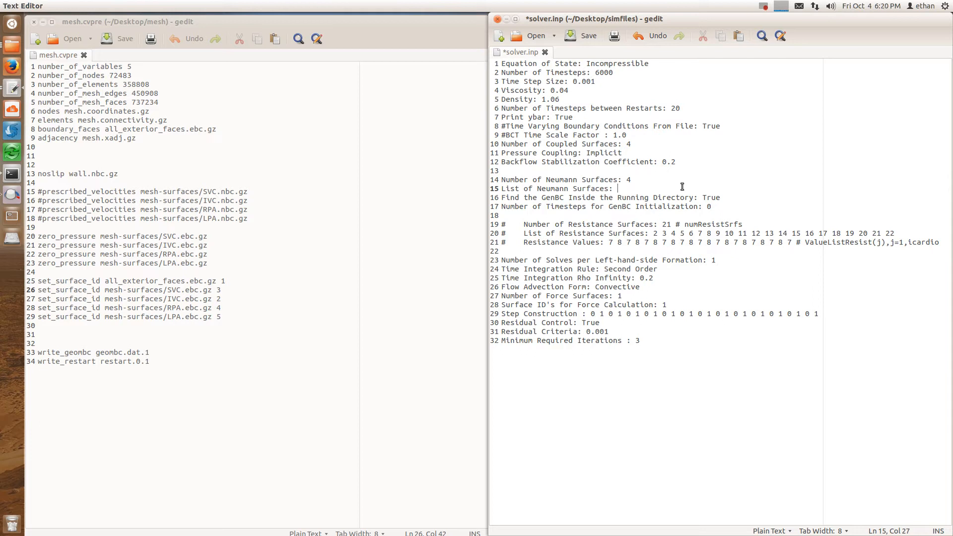
text(2 3 )
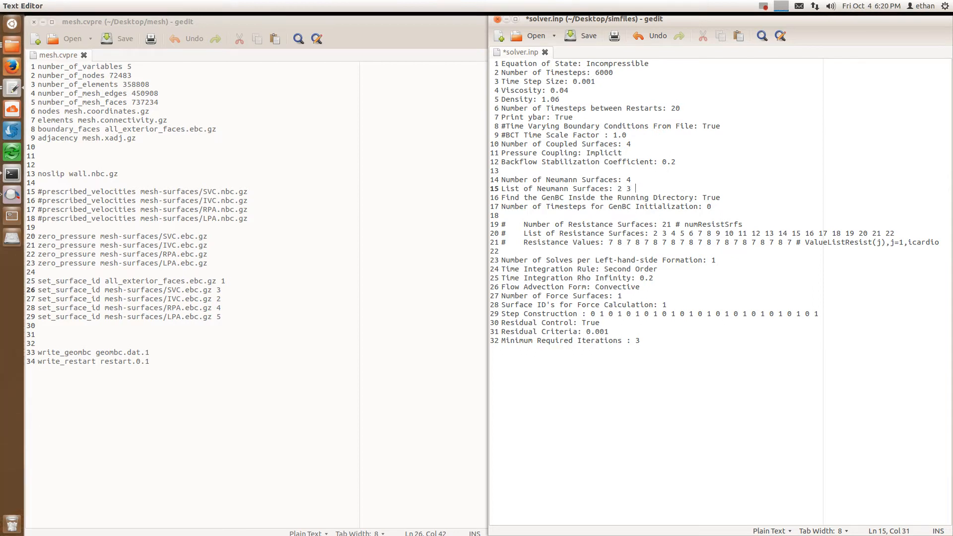
text(4 5)
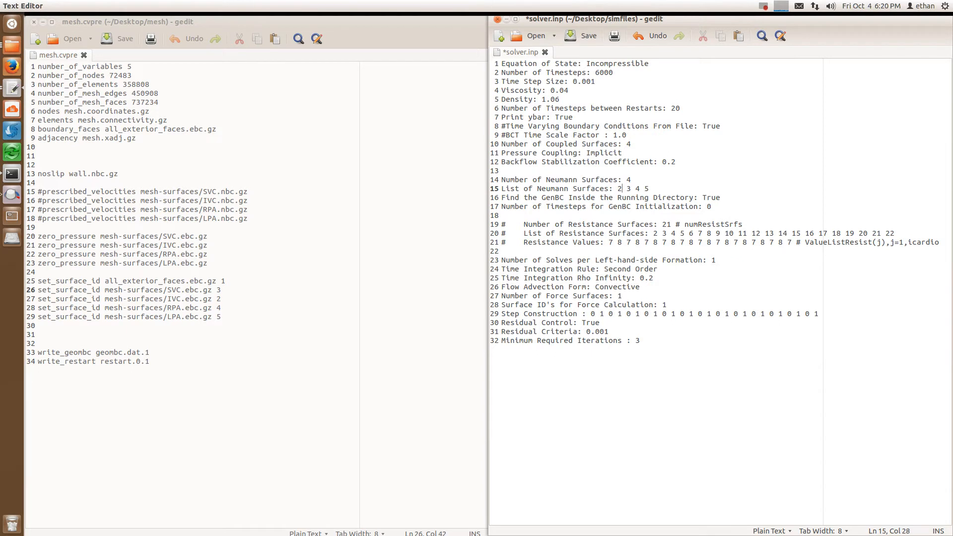
key(Right)
key(Right)
key(Right)
click(34, 22)
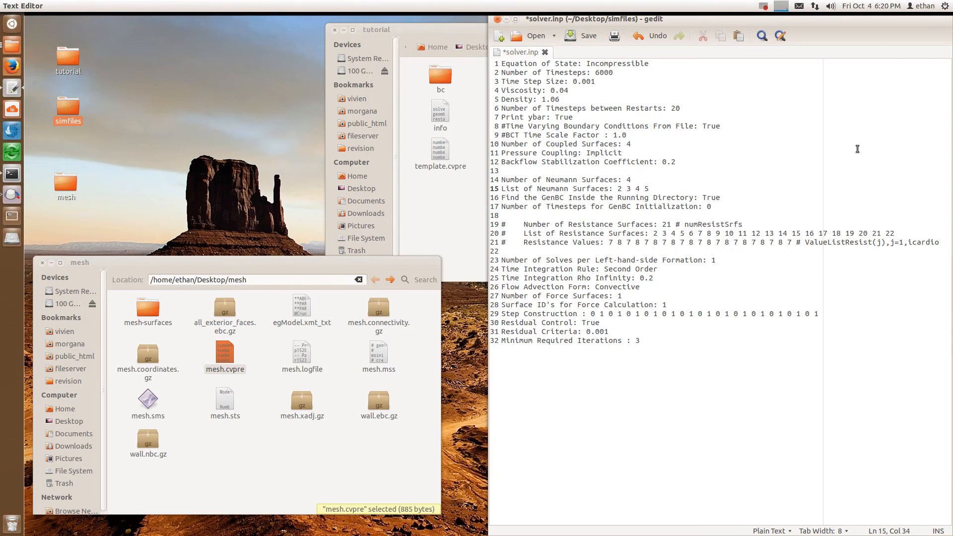
Review the remaining solver.inp lines from the GenBC settings down to Minimum Required Iterations.
key(Down)
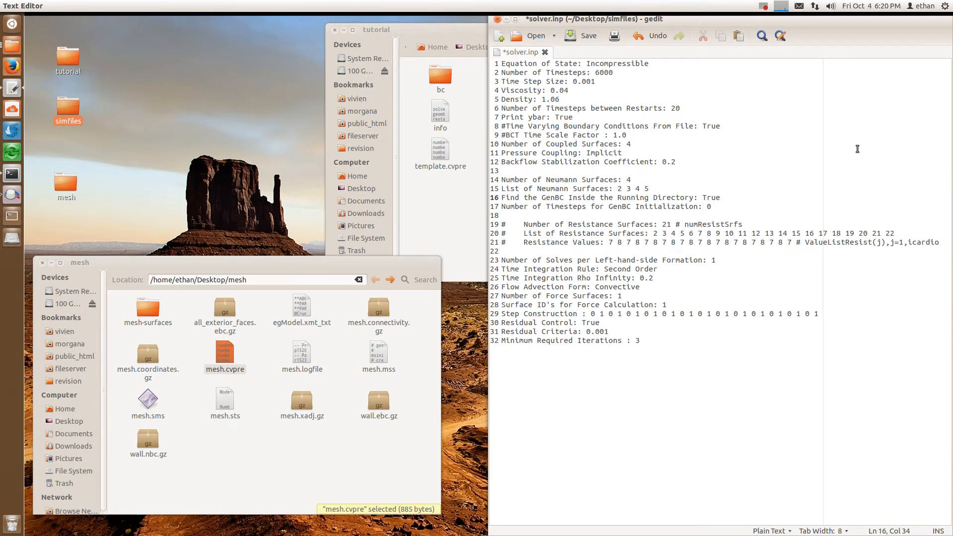
key(Down)
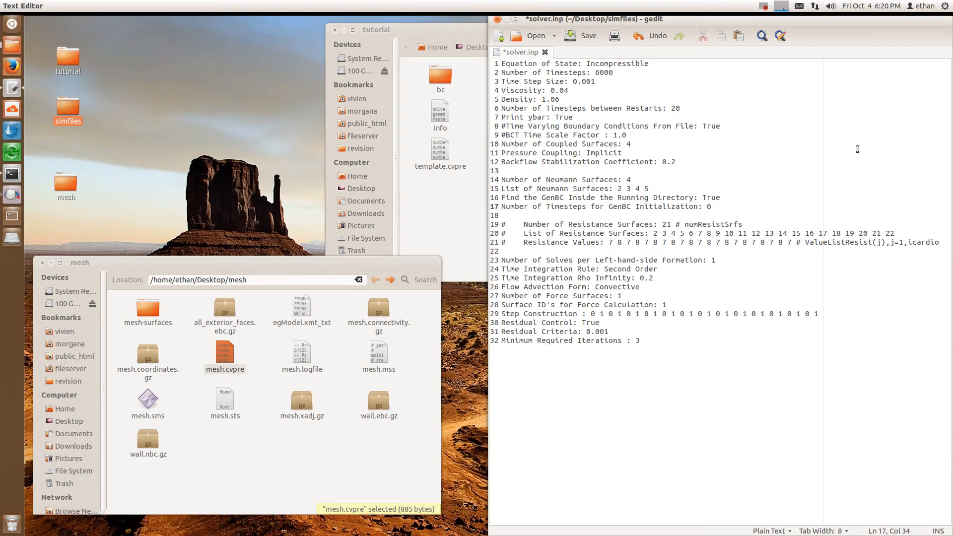
key(Down)
key(Down)
key(Down)
key(Down)
key(Down)
key(Down)
key(Down)
key(Down)
key(Down)
key(Down)
key(Down)
key(Down)
key(Down)
key(Down)
key(Down)
Save solver.inp, close the text editor and return to the simfiles folder.
key(ctrl+s)
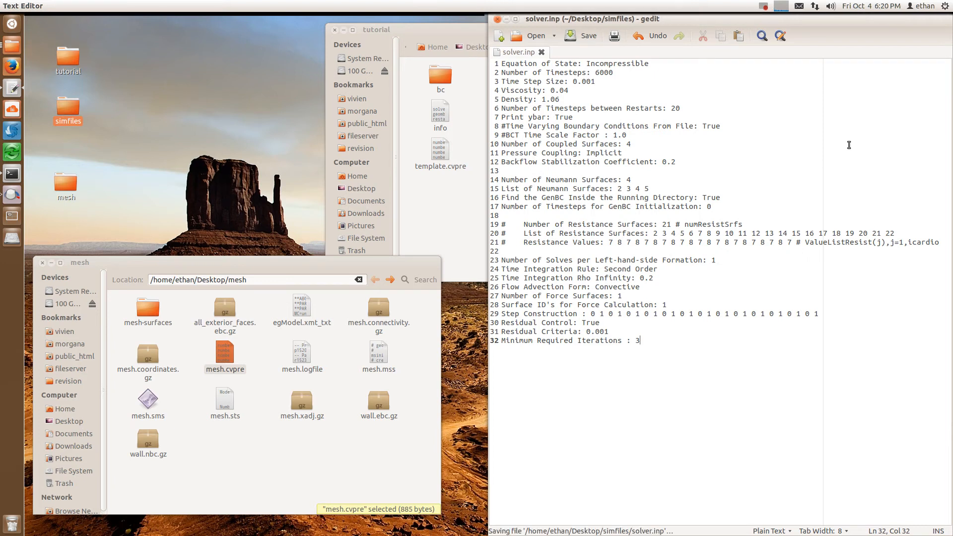
key(ctrl+q)
click(730, 386)
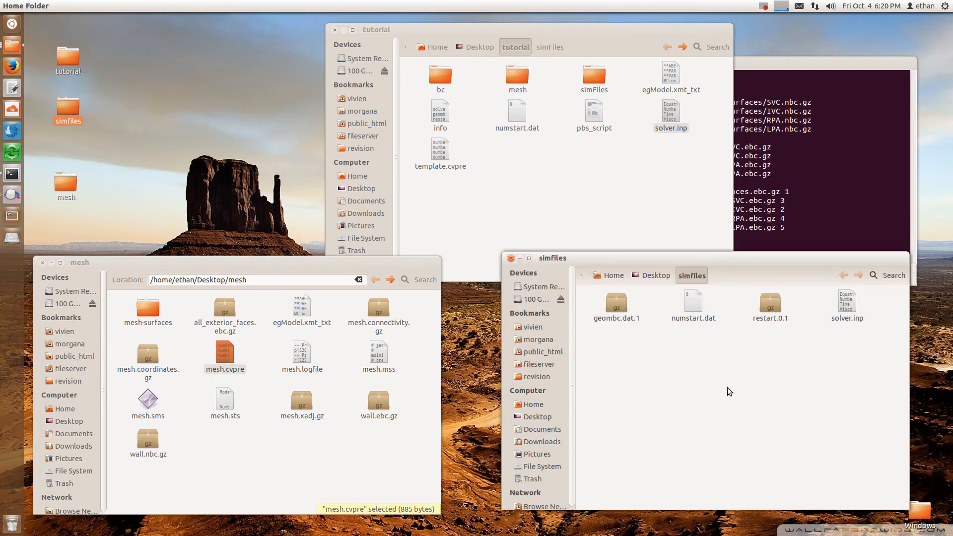
Compare the reopened simfiles folder with the tutorial's simFiles folder, check the GenBC file there and return to the tutorial folder.
click(512, 258)
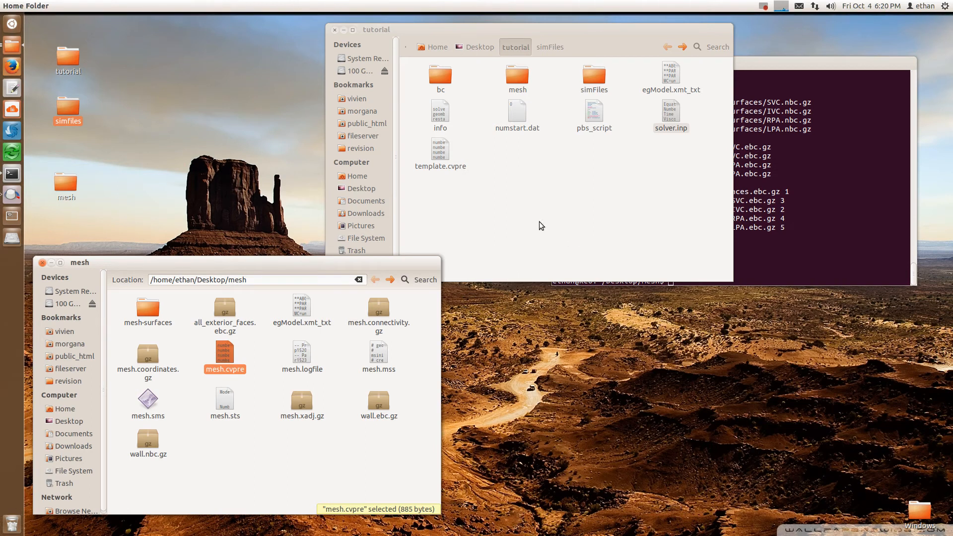
double_click(68, 109)
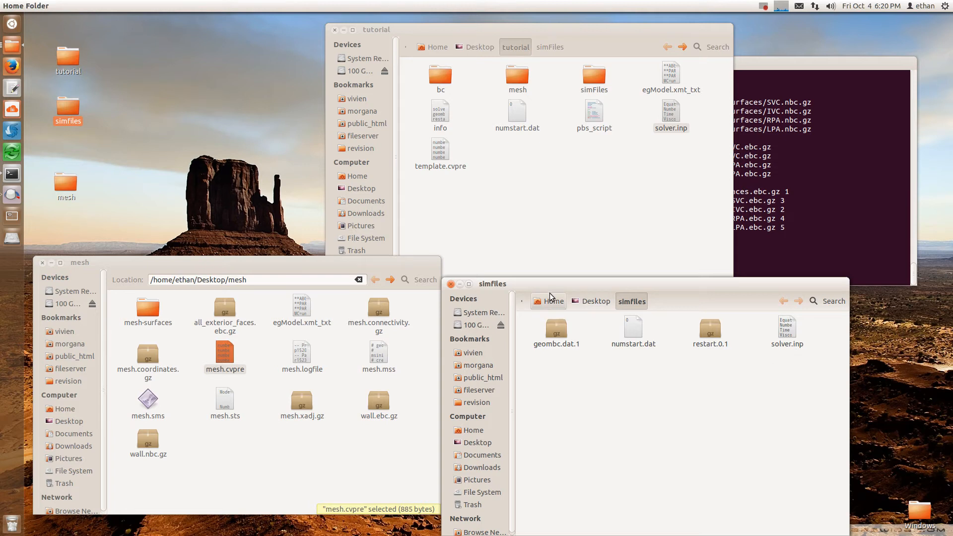
drag(551, 281, 628, 223)
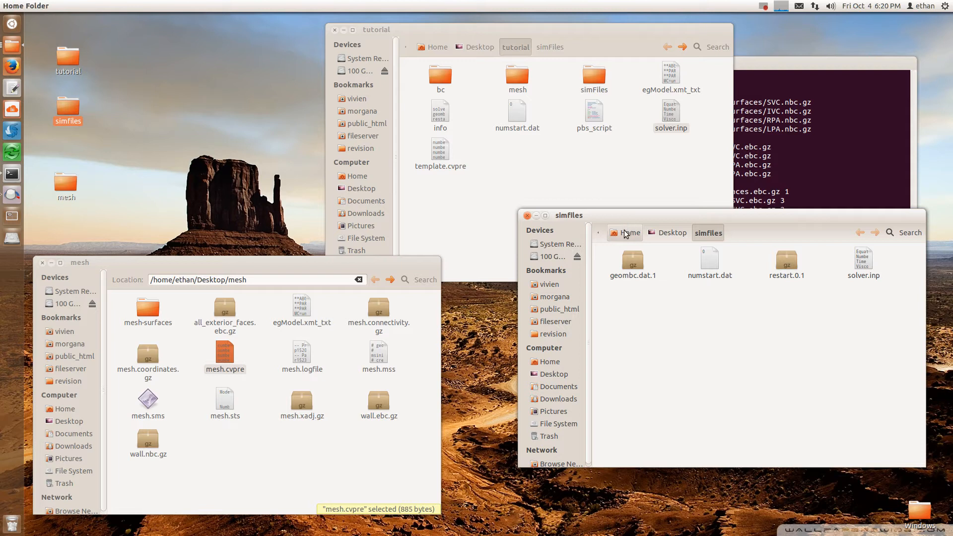
click(596, 74)
double_click(596, 73)
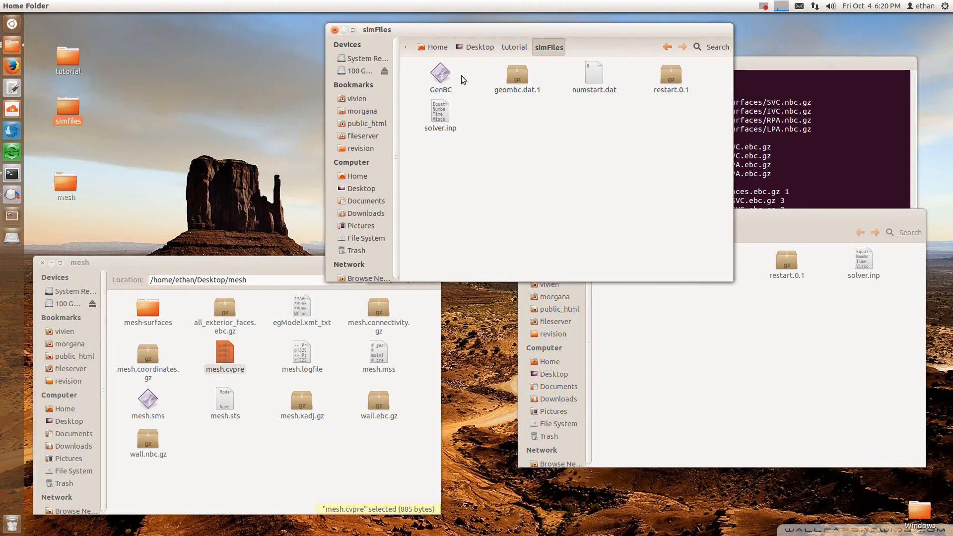
click(440, 74)
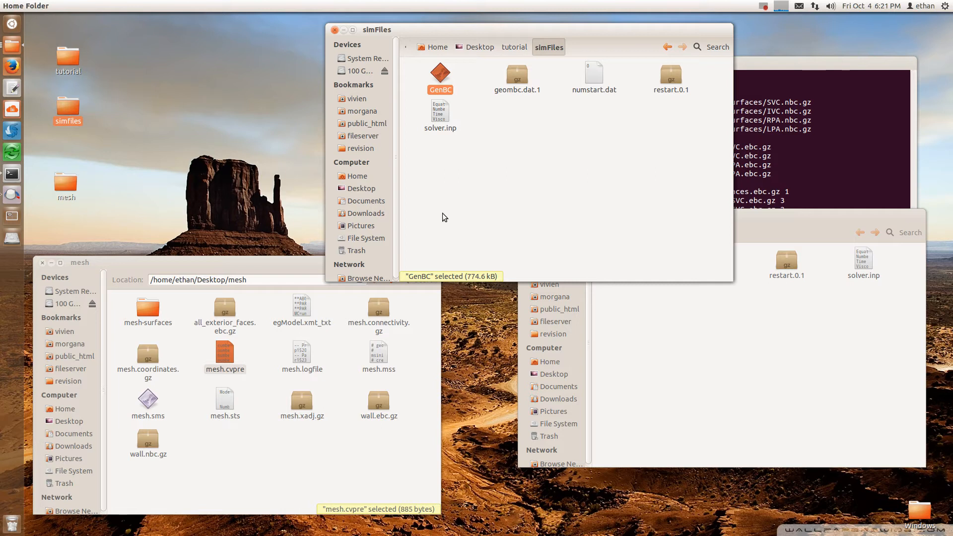
click(555, 169)
key(BackSpace)
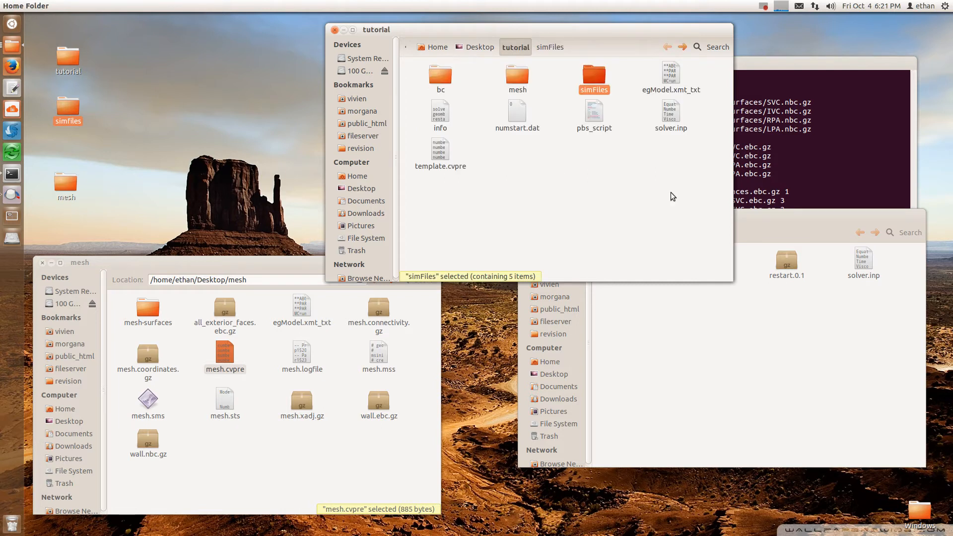
Open USER.f from the tutorial's bc folder in the text editor and close the simfiles window.
click(764, 220)
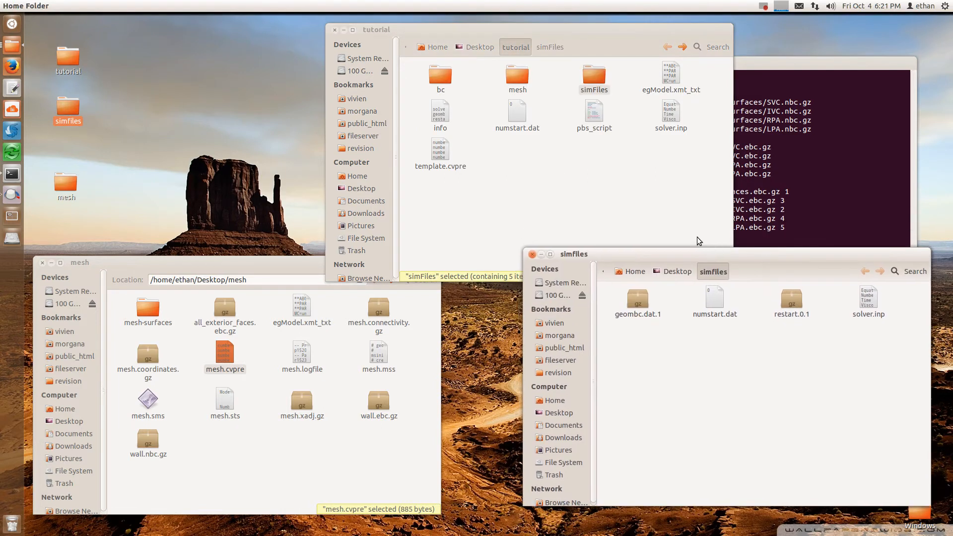
click(608, 203)
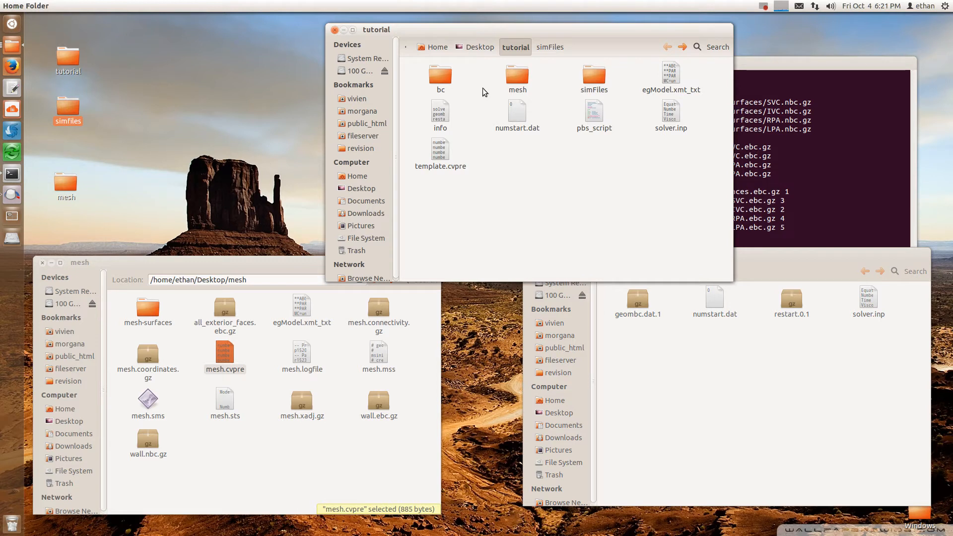
double_click(439, 73)
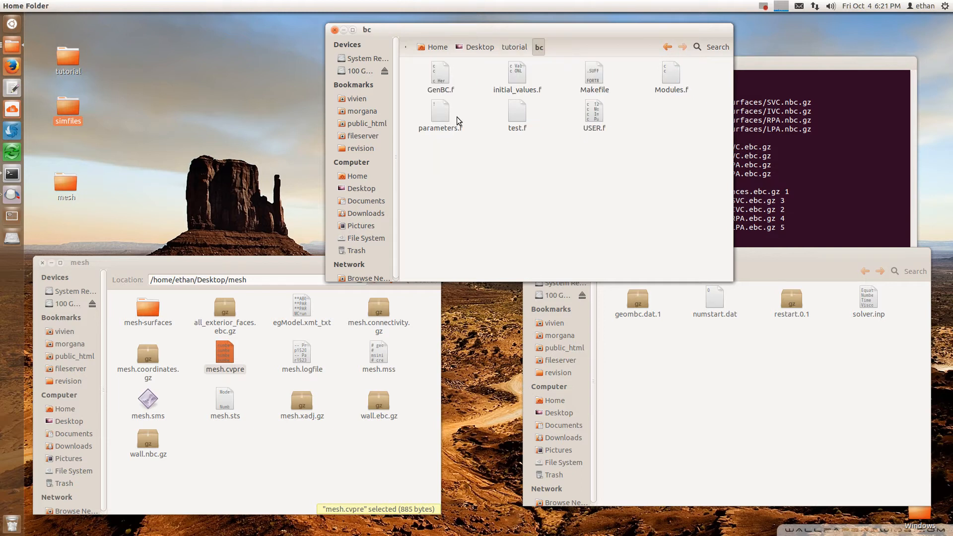
drag(582, 29, 523, 25)
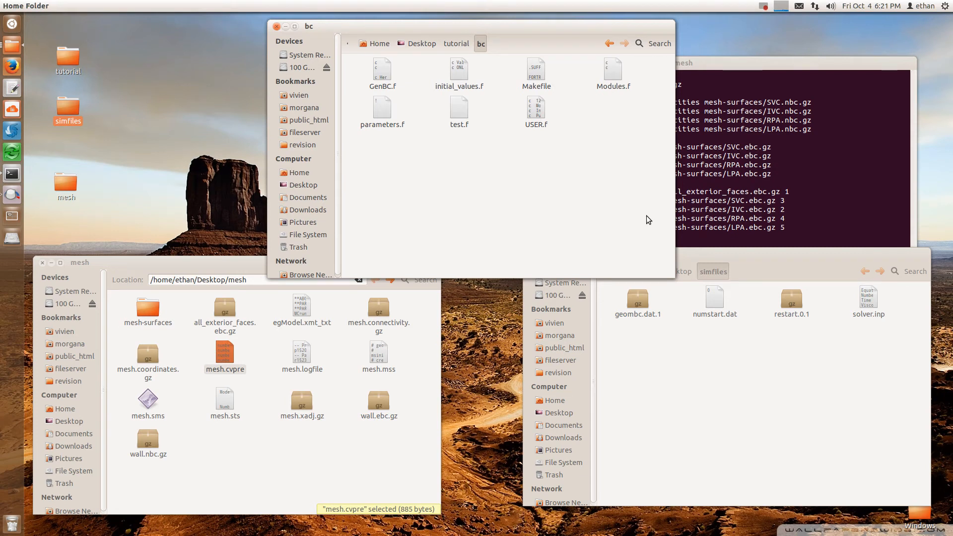
drag(743, 257, 652, 243)
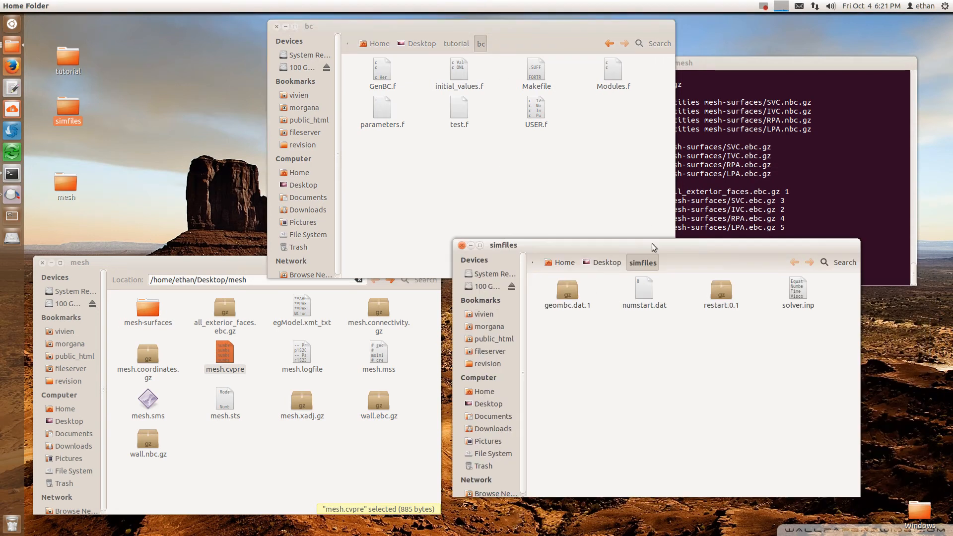
click(465, 244)
click(538, 110)
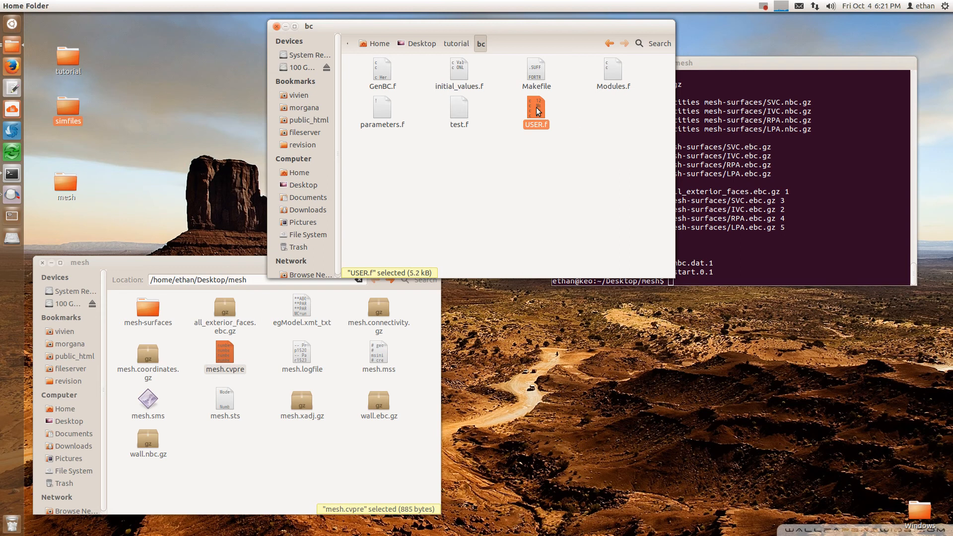
double_click(539, 110)
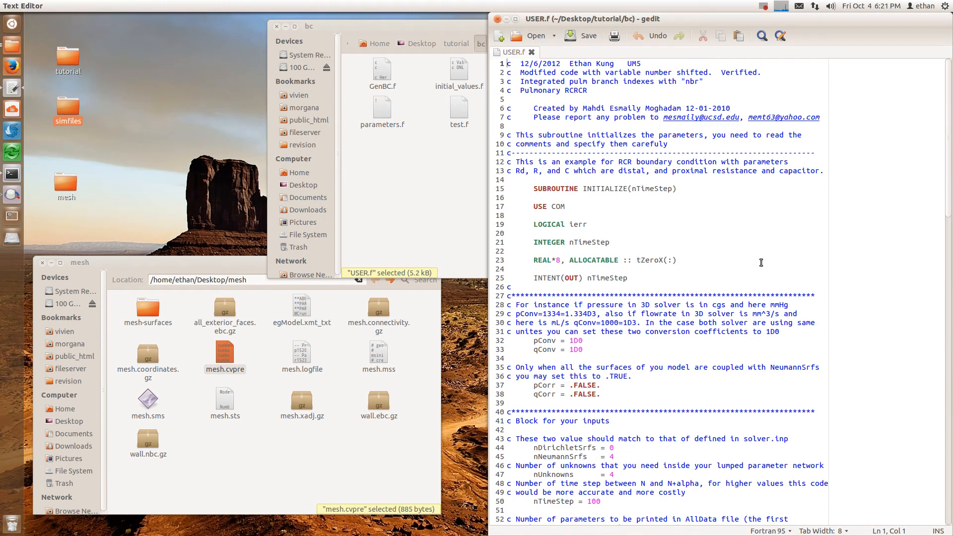
Skim USER.f and examine the pConv and qConv conversion coefficients and the pCorr and qCorr settings.
scroll(814, 249, down, 19)
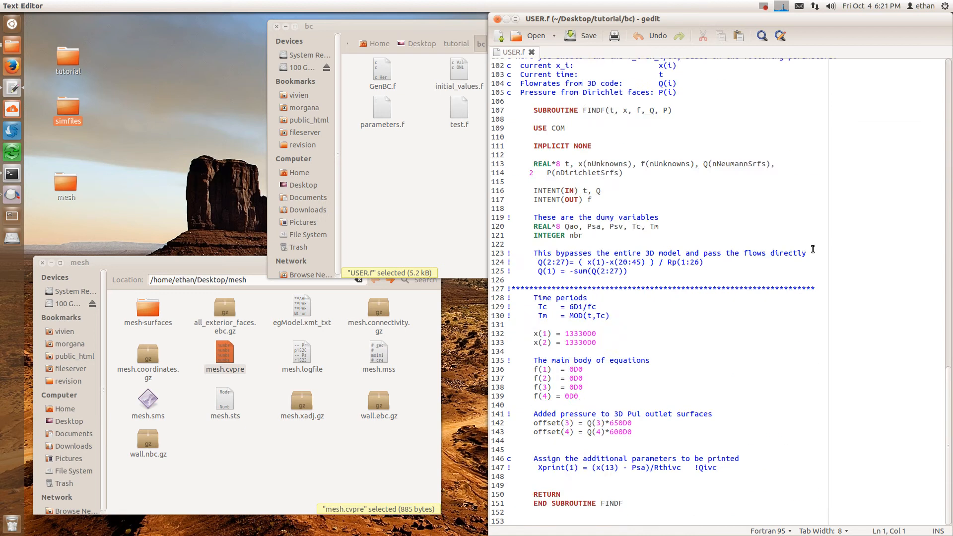
scroll(812, 249, up, 19)
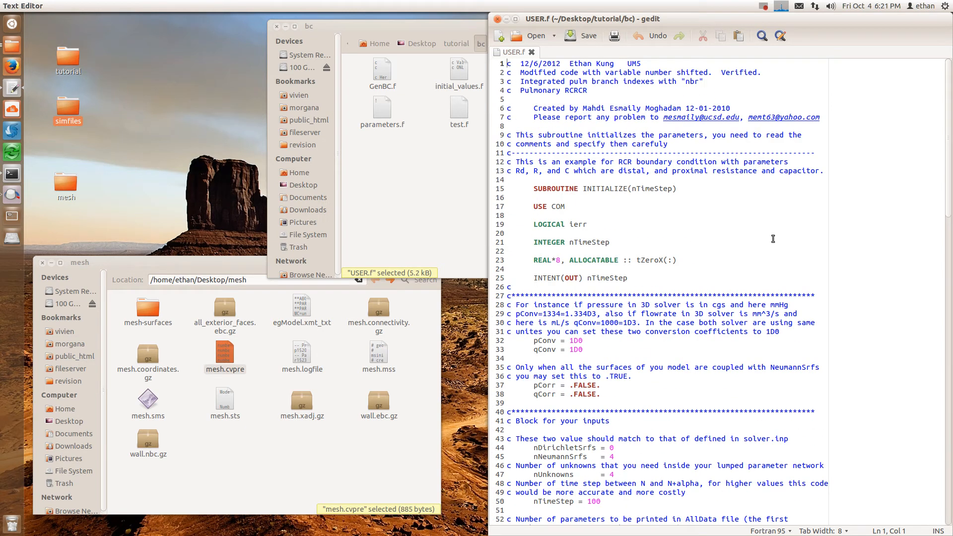
scroll(783, 229, down, 1)
scroll(782, 228, down, 1)
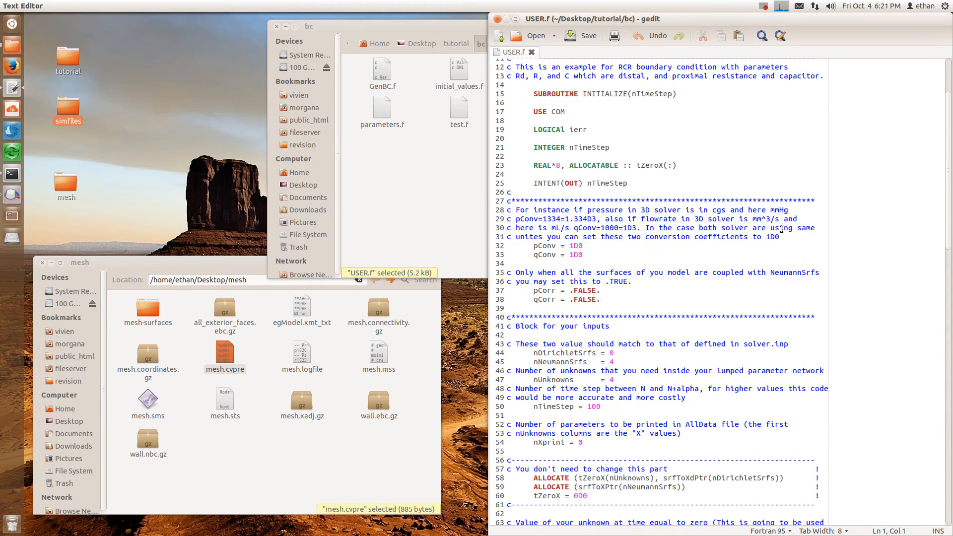
scroll(782, 229, down, 2)
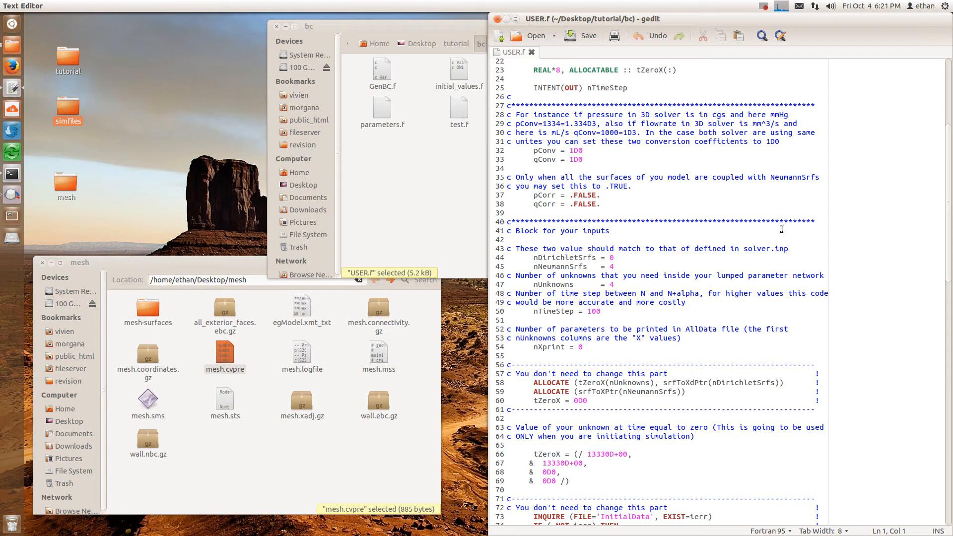
scroll(782, 229, down, 2)
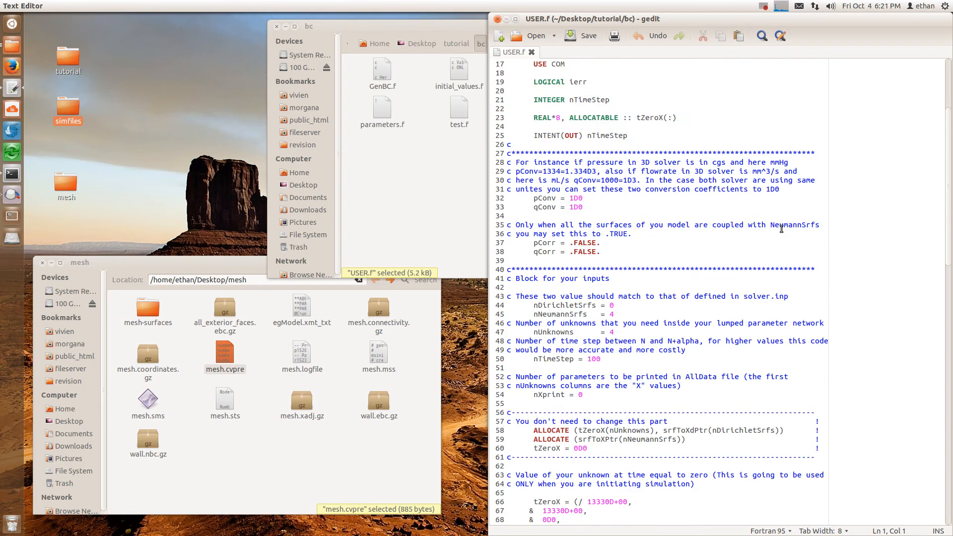
scroll(781, 229, up, 1)
scroll(781, 229, down, 2)
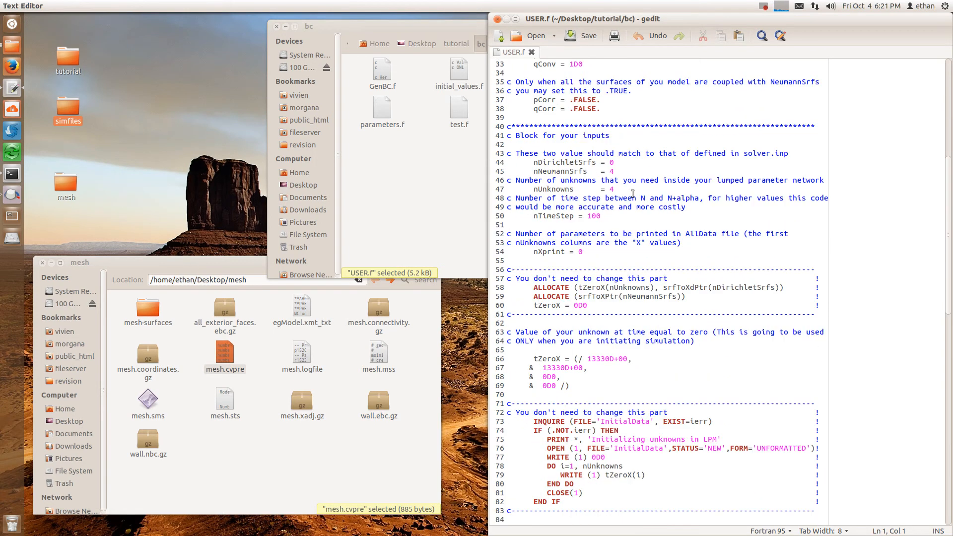
Examine the nDirichletSrfs, nNeumannSrfs and nUnknowns lines in the input block of USER.f.
click(632, 160)
key(Down)
key(Up)
key(Left)
key(Right)
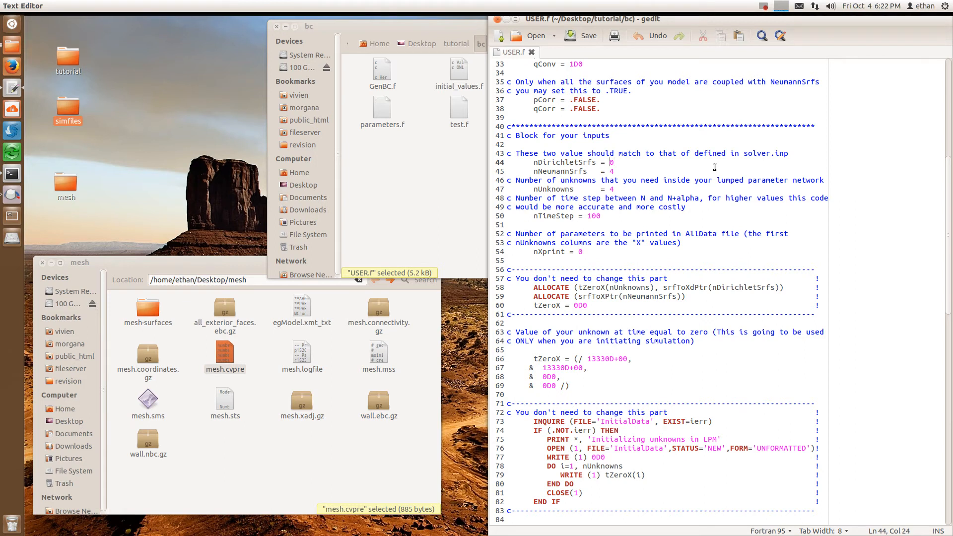
key(Down)
key(Down)
key(Down)
key(Down)
key(Up)
key(Up)
key(Up)
key(Down)
key(Down)
Examine nTimeStep, nXprint and the tZeroX list of initial values in USER.f.
scroll(624, 190, down, 2)
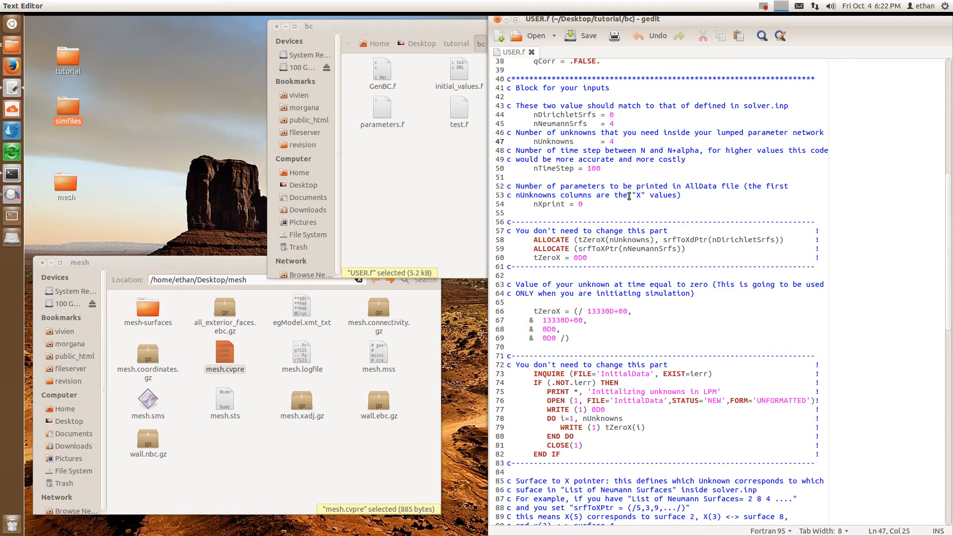
scroll(684, 241, down, 2)
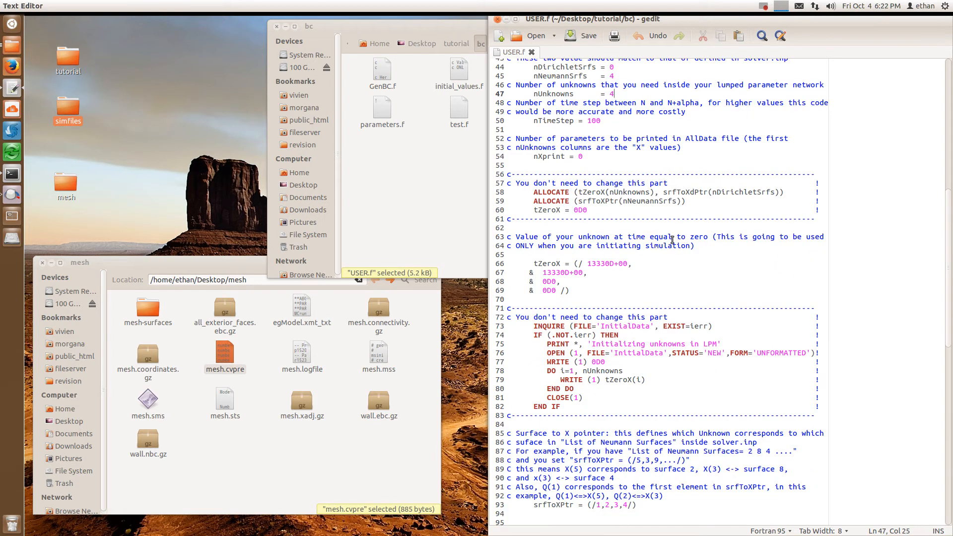
drag(617, 264, 610, 290)
click(609, 290)
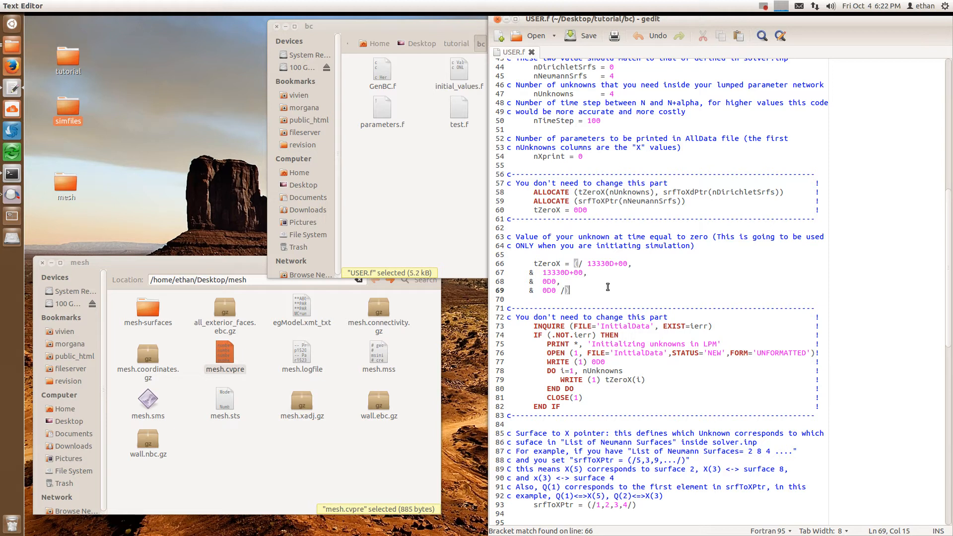
scroll(613, 282, down, 1)
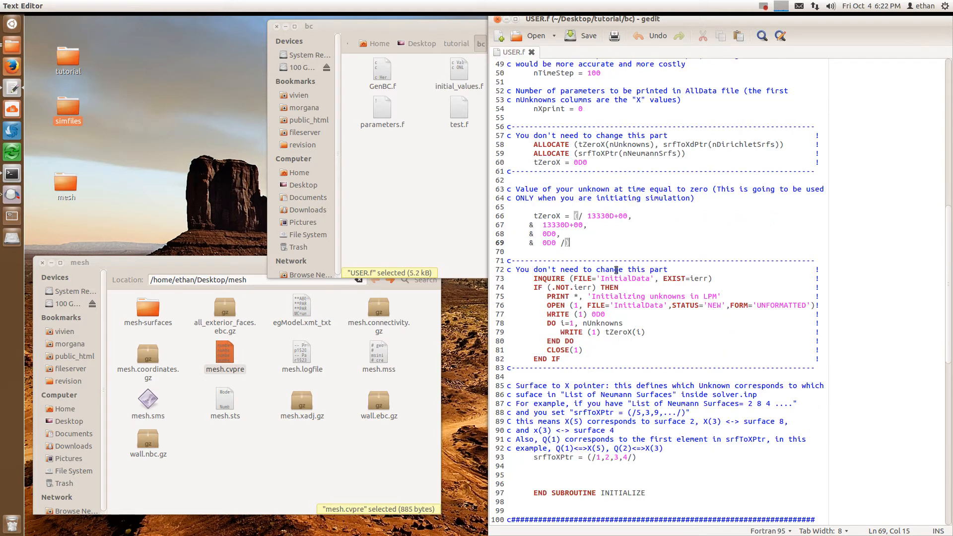
click(617, 226)
Check the srfToXPtr definition and the FINDF subroutine in USER.f and return to the block for inputs.
scroll(715, 342, down, 5)
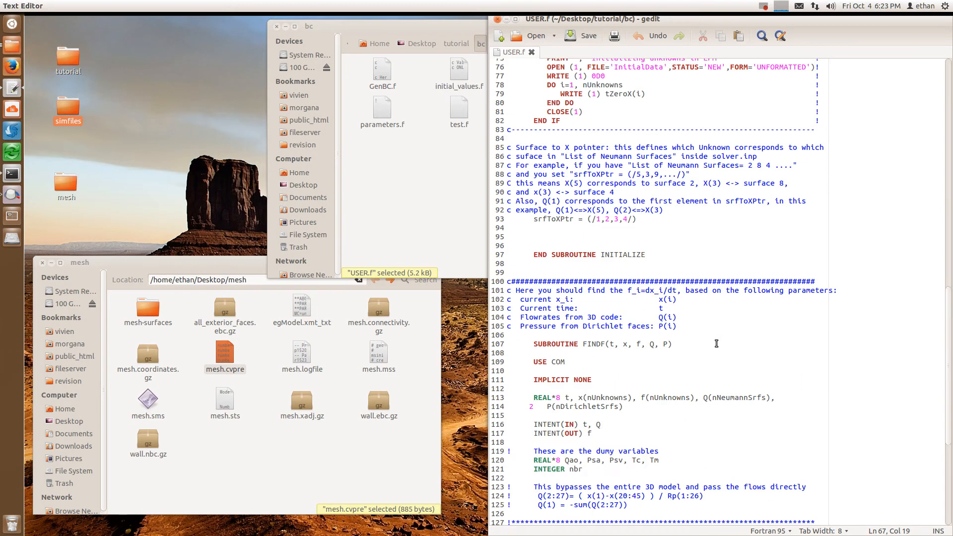
scroll(713, 343, up, 5)
scroll(713, 342, up, 4)
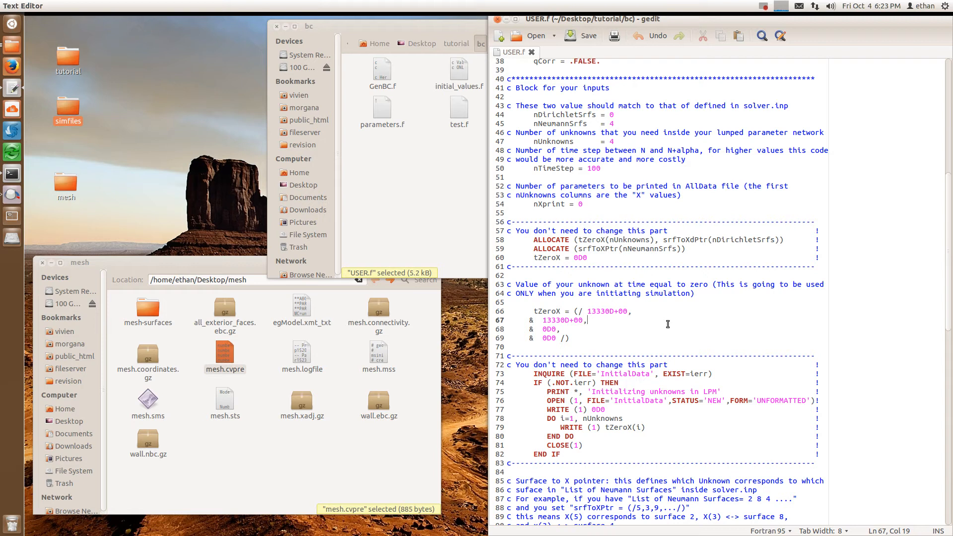
scroll(668, 324, down, 20)
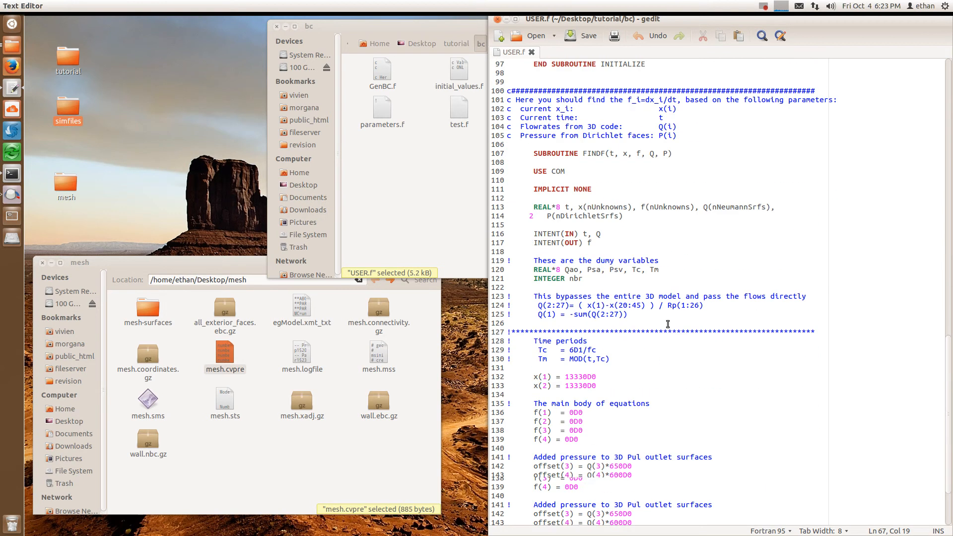
scroll(668, 324, up, 20)
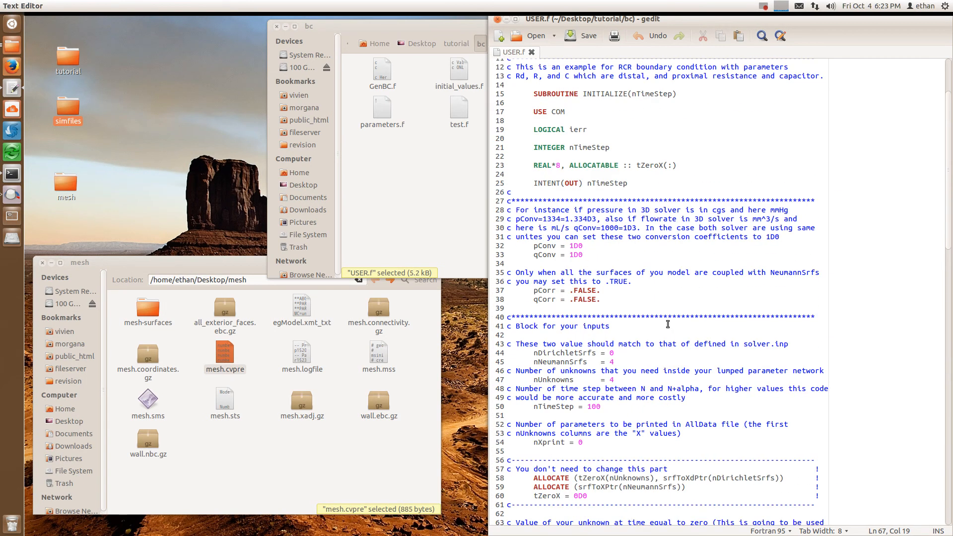
scroll(668, 325, down, 4)
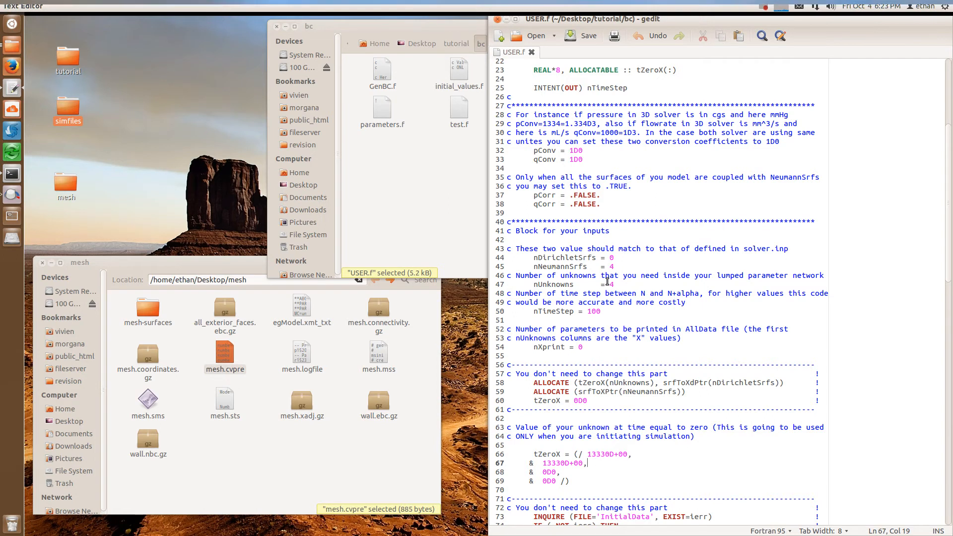
Create a blank text document beside USER.f and list x(1), x(2), x(3) and x(4) on separate lines, starting on line 2.
click(18, 89)
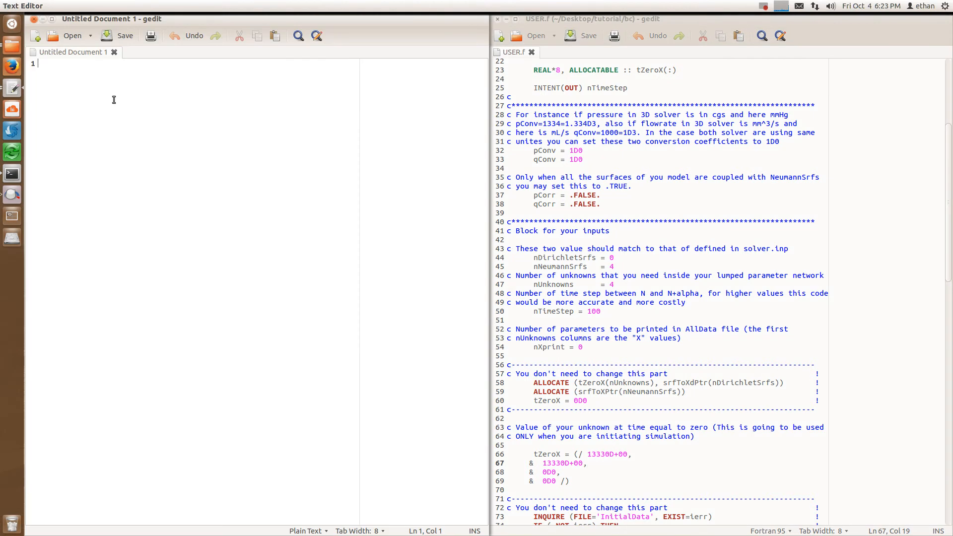
key(Return)
text(x(1))
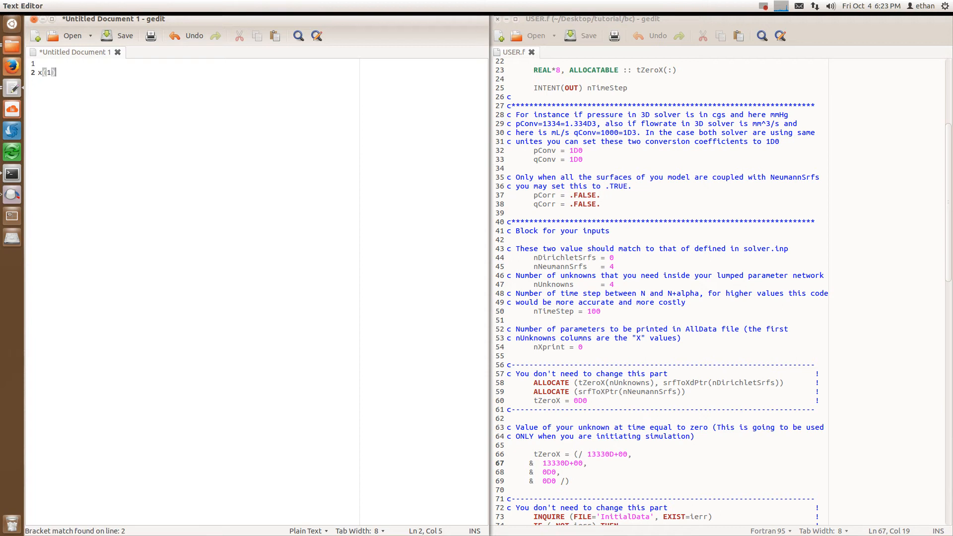
key(Return)
text(x(2))
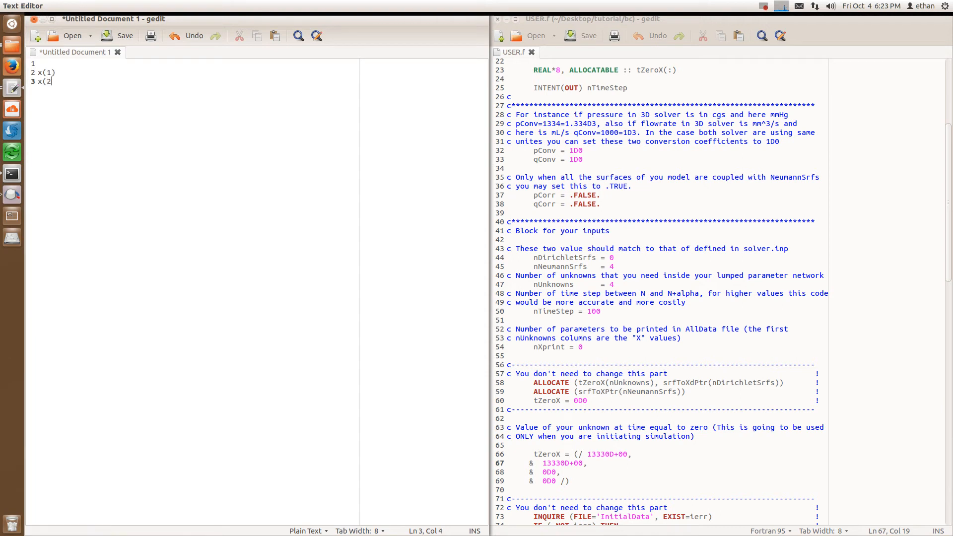
key(Return)
text(x(3))
key(Return)
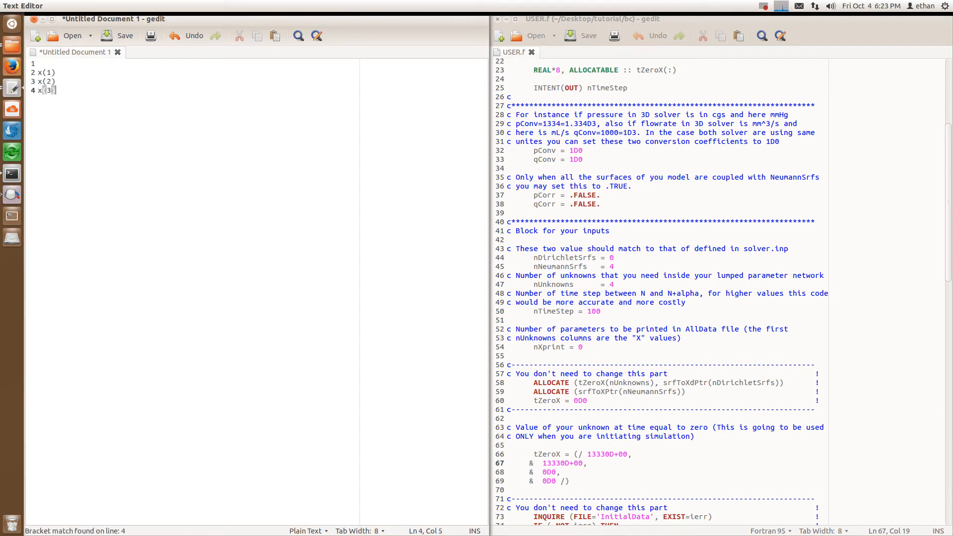
text(x(4))
key(Return)
key(Return)
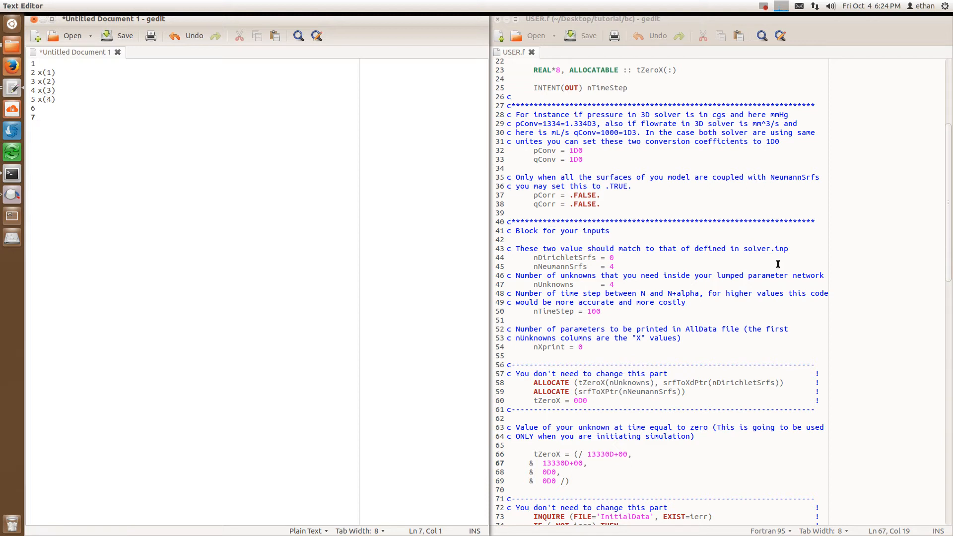
scroll(738, 350, down, 3)
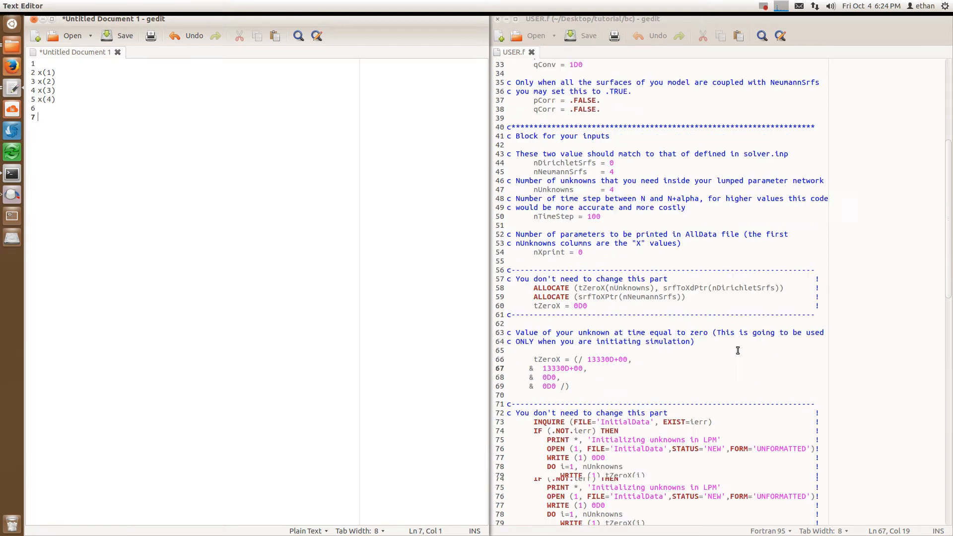
Review the input block, the tZeroX initial values and the srfToXPtr explanation in USER.f.
scroll(737, 350, up, 3)
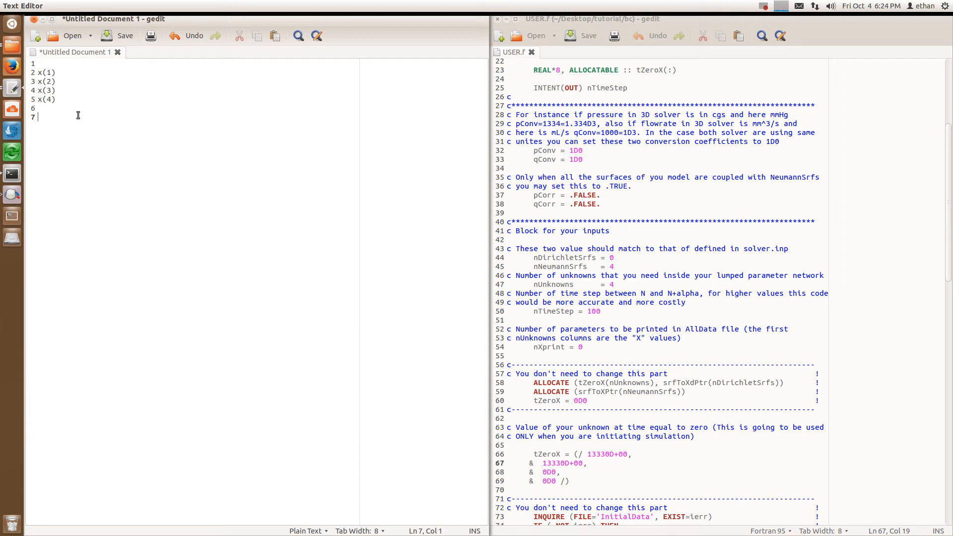
scroll(705, 398, down, 5)
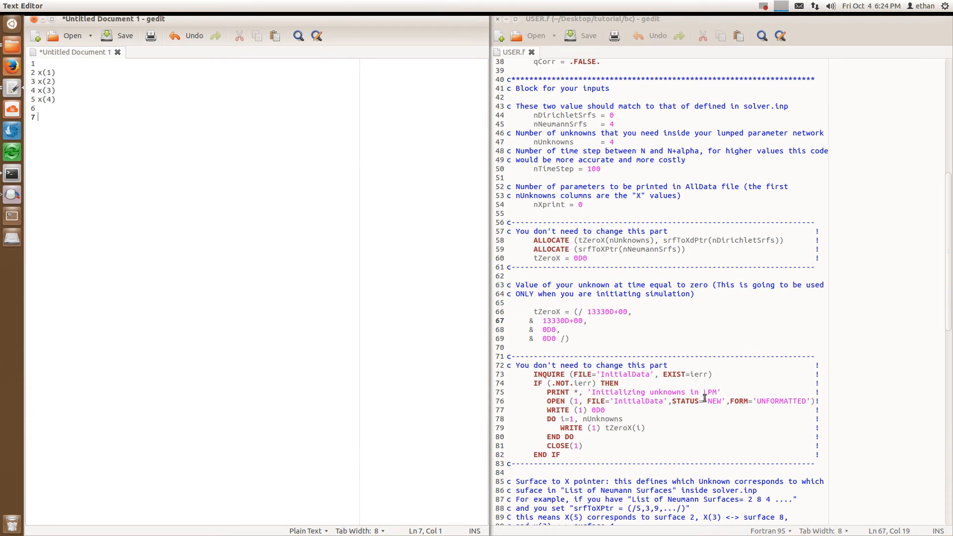
scroll(693, 352, down, 5)
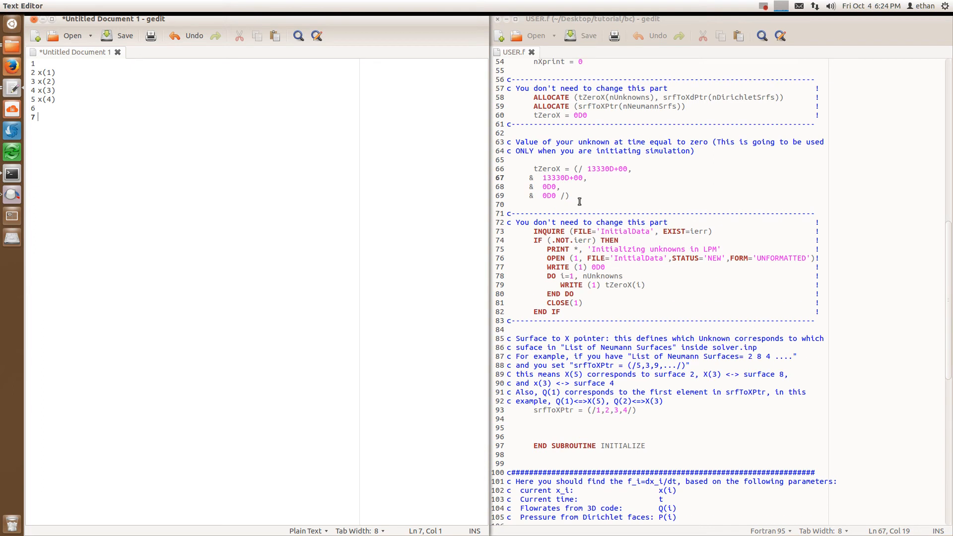
scroll(671, 352, down, 2)
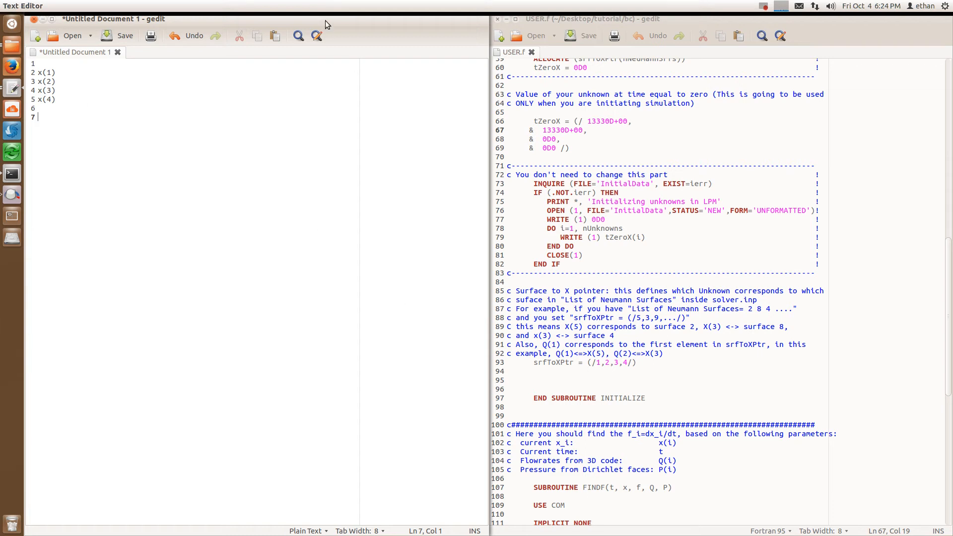
Move the notes document away, open solver.inp from the simfiles folder and close that folder window.
drag(347, 36, 341, 410)
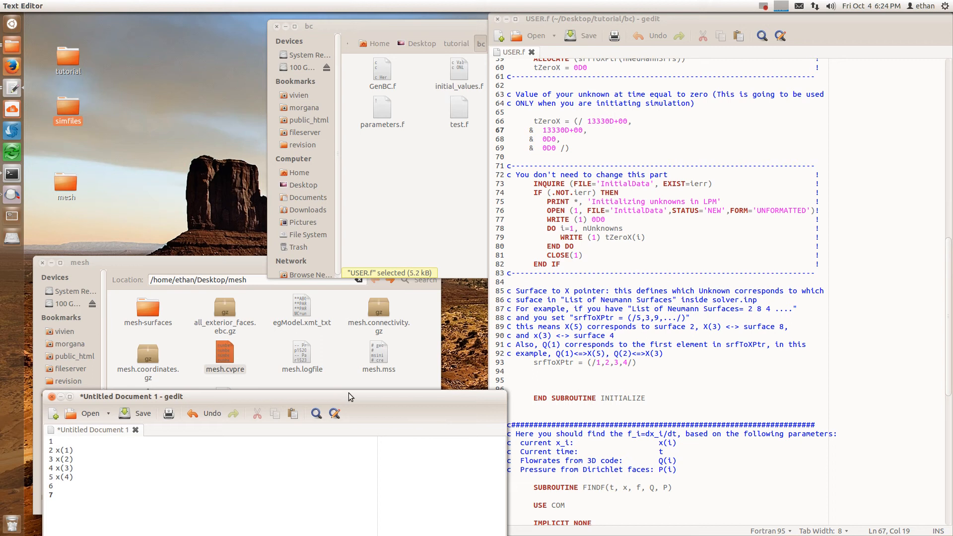
click(440, 210)
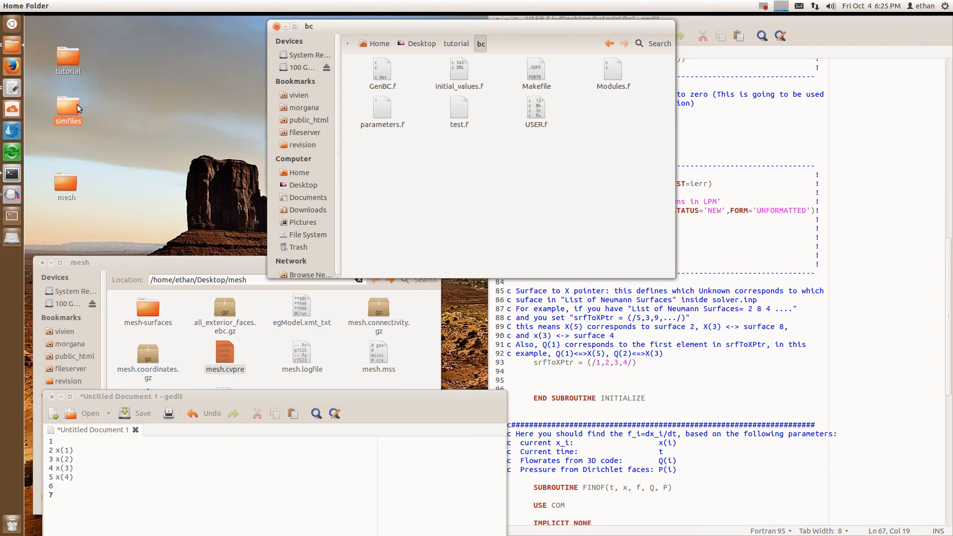
double_click(68, 108)
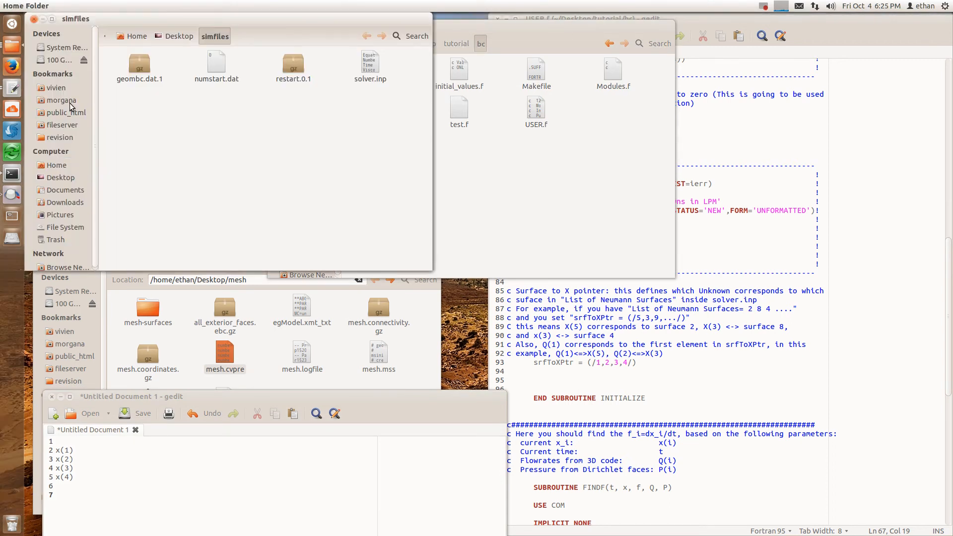
double_click(368, 70)
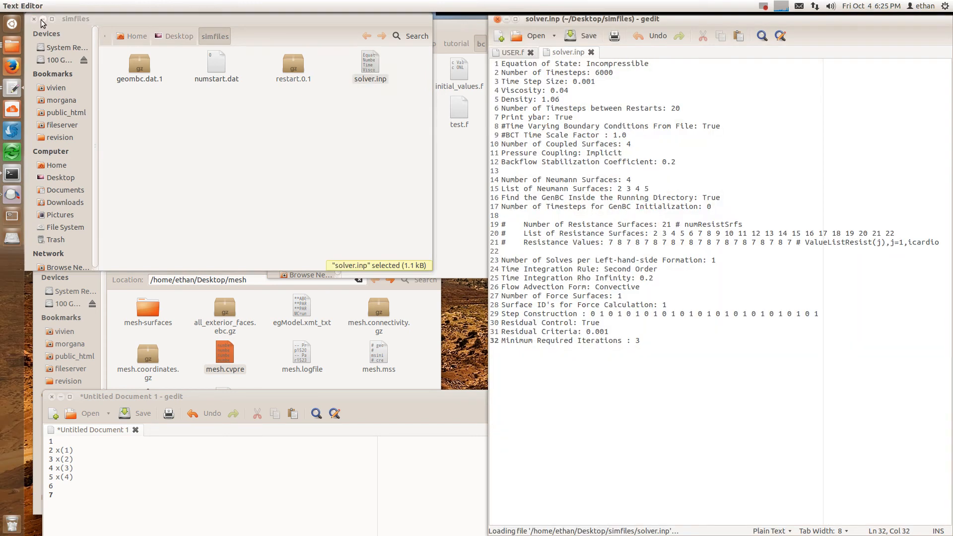
click(34, 19)
drag(579, 18, 237, 27)
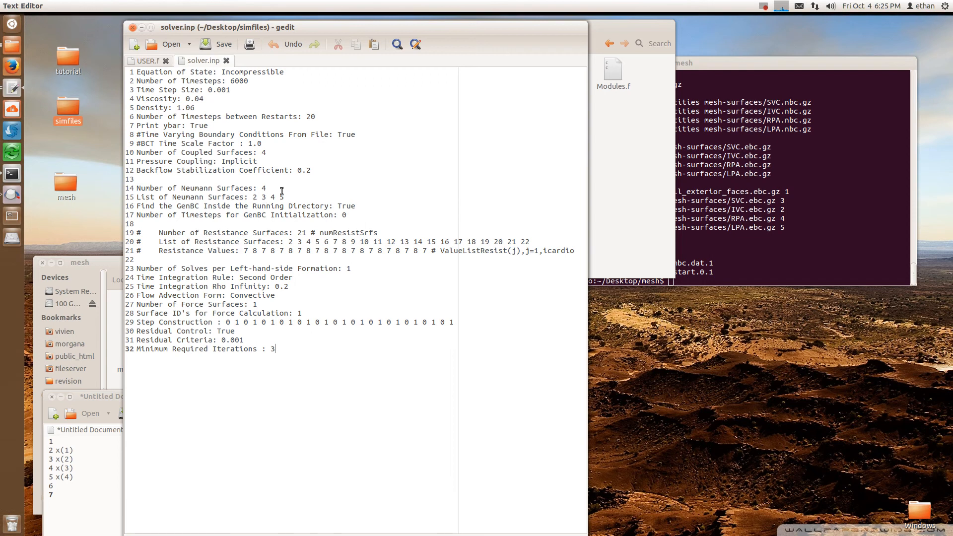
drag(408, 29, 773, 21)
Open mesh.cvpre from the mesh folder and group it with solver.inp in a separate editor window beside USER.f.
click(274, 348)
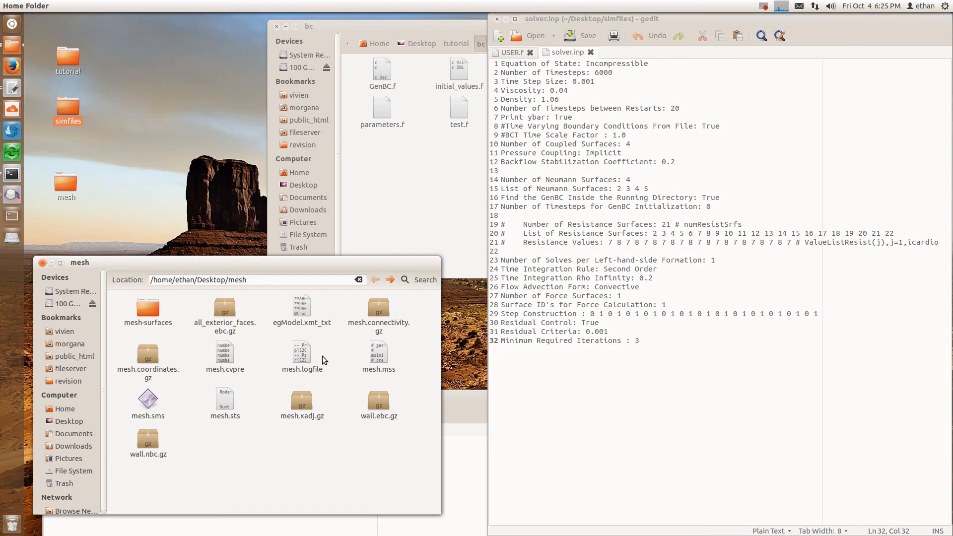
double_click(227, 356)
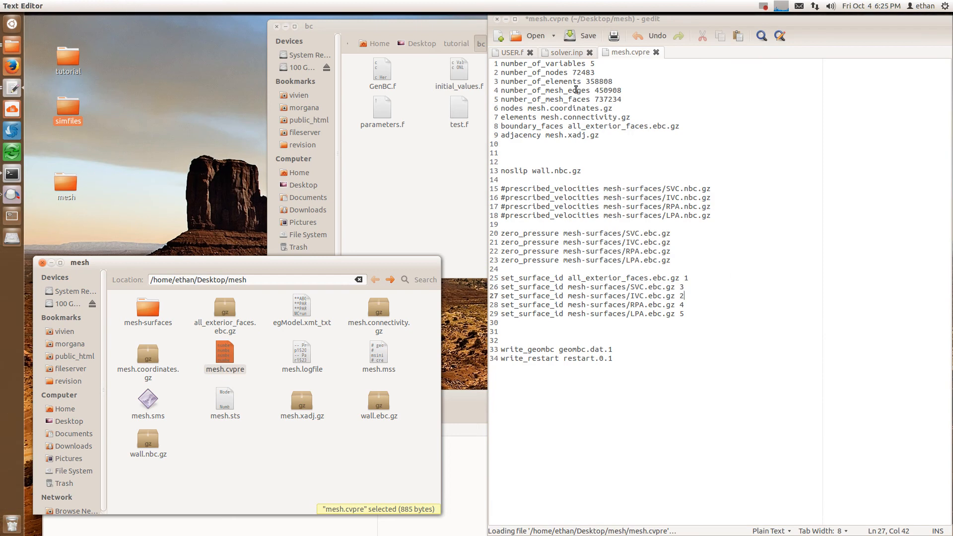
click(574, 56)
drag(574, 56, 323, 94)
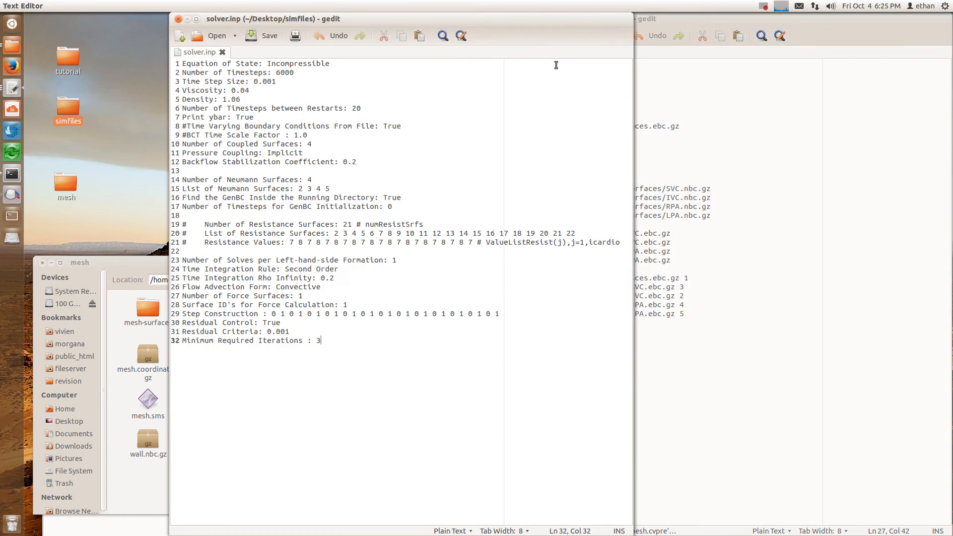
drag(549, 34, 405, 34)
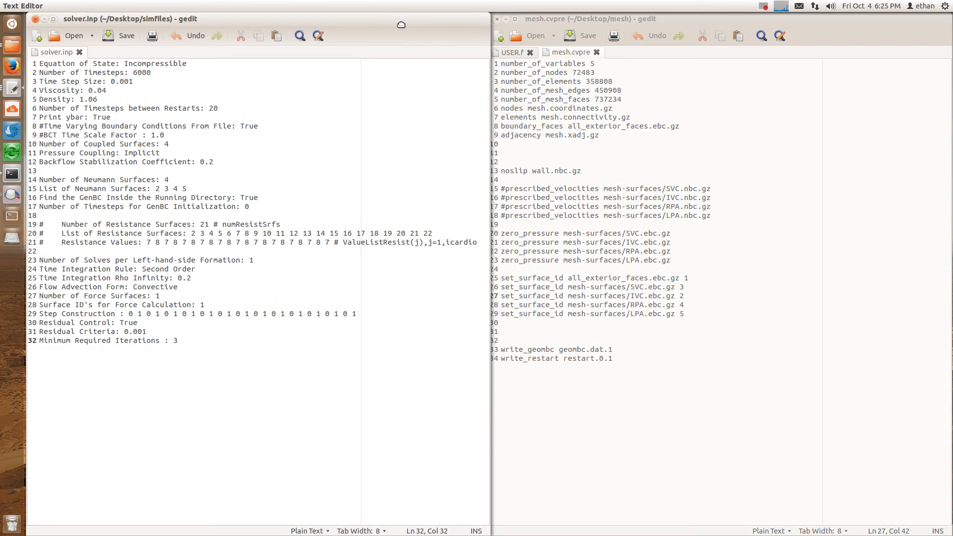
drag(564, 56, 109, 59)
click(54, 52)
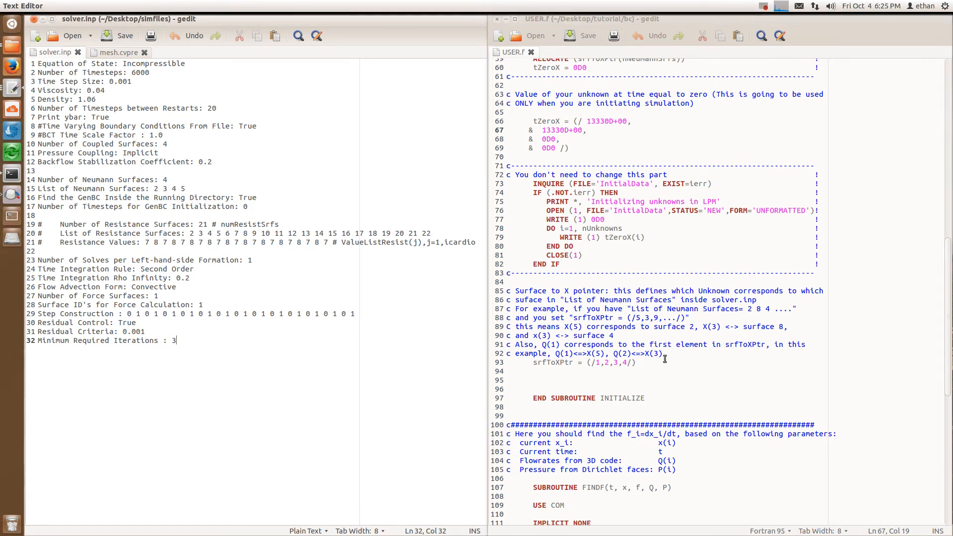
Compare the srfToXPtr line in USER.f with the Neumann surface list in solver.inp and the surface IDs in mesh.cvpre, and close both reference files.
scroll(666, 357, down, 2)
click(621, 322)
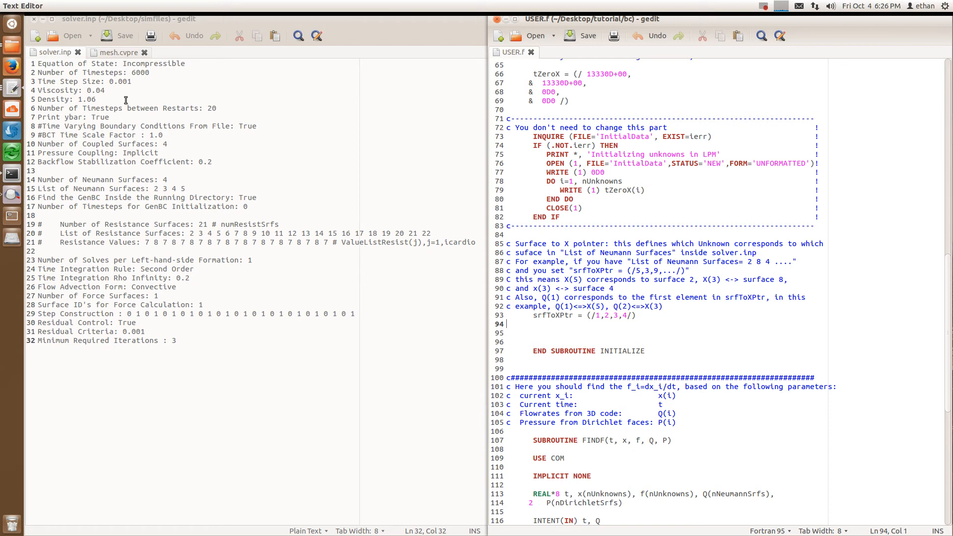
click(124, 52)
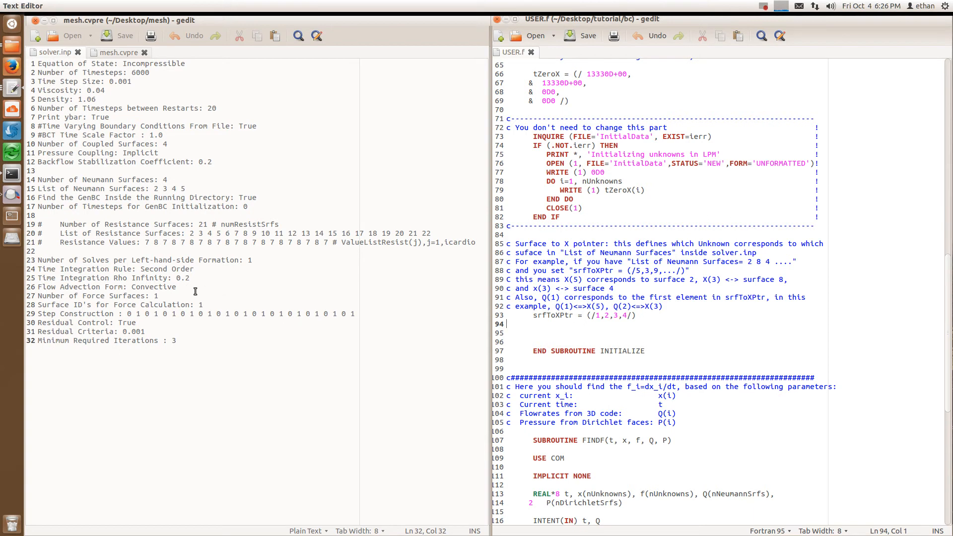
click(48, 54)
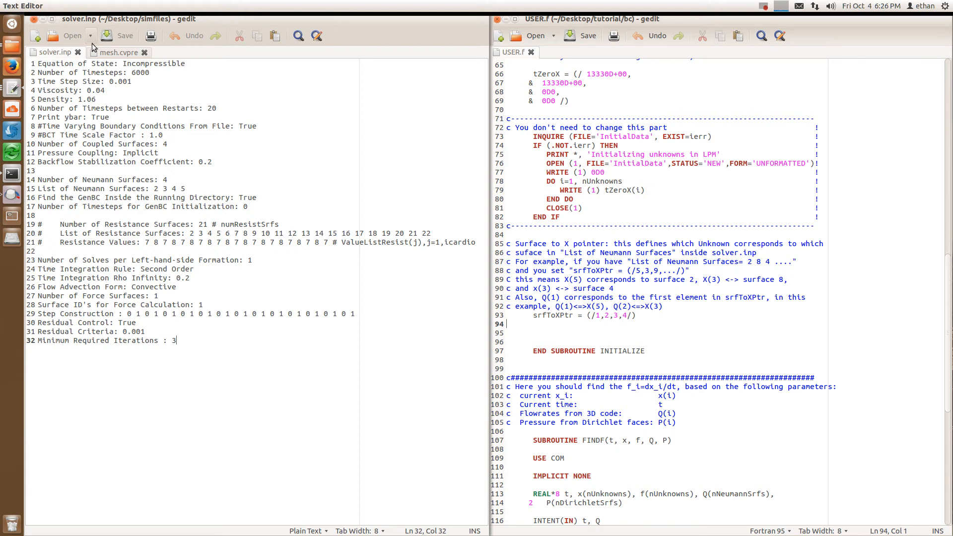
click(34, 19)
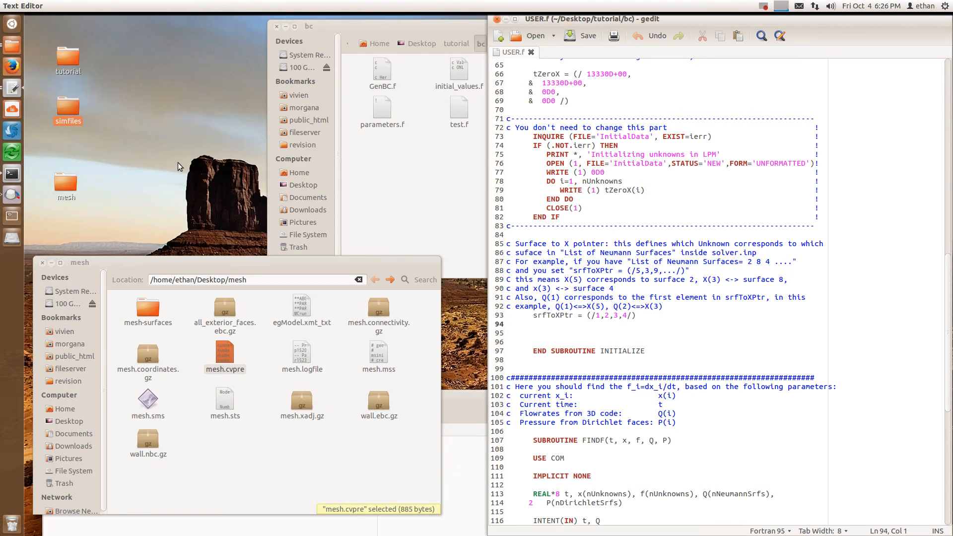
Move the mesh folder window off the notes and check the x(1) to x(4) list against the srfToXPtr section of USER.f.
drag(253, 264, 259, 141)
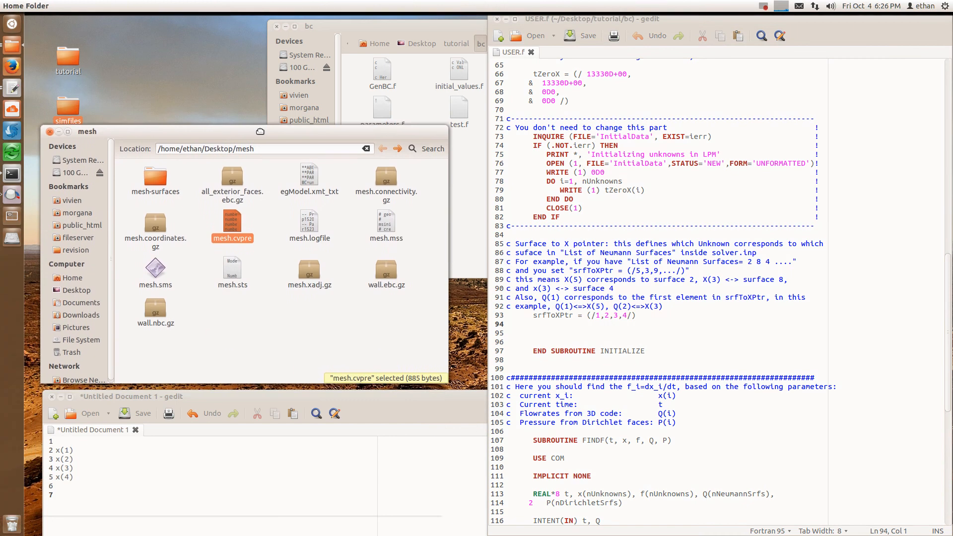
scroll(685, 238, up, 1)
scroll(685, 238, down, 2)
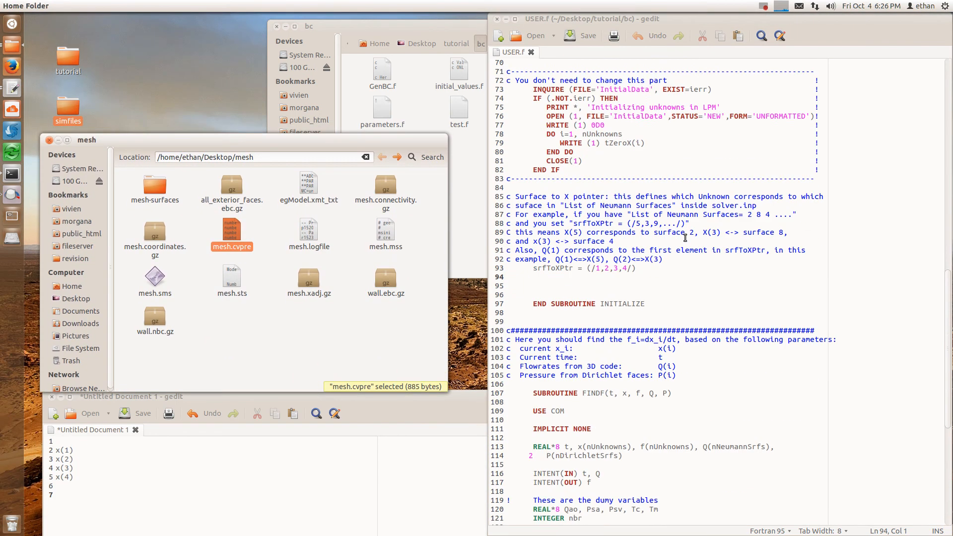
scroll(685, 238, up, 2)
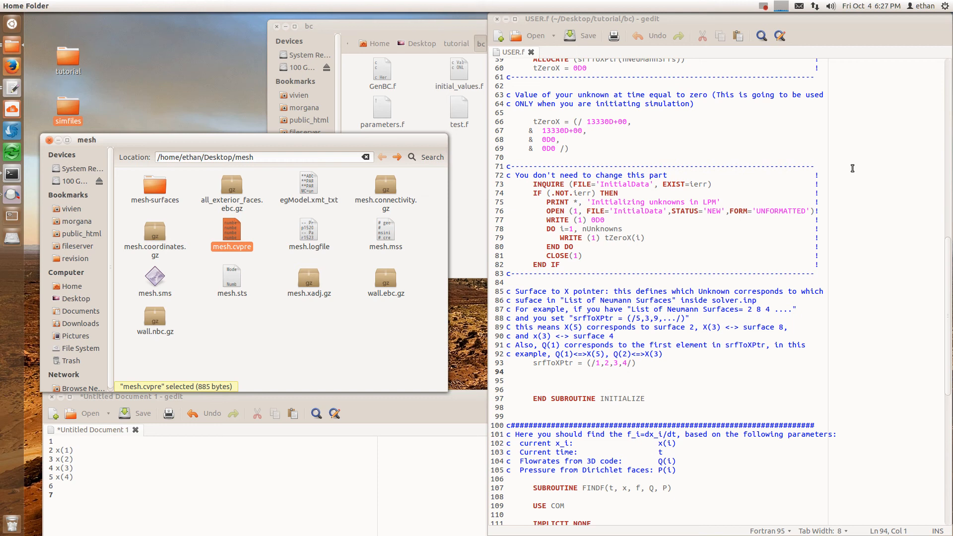
Read through the FINDF subroutine in USER.f, from its parameter comments to the end of the file.
scroll(845, 169, down, 3)
scroll(844, 169, down, 1)
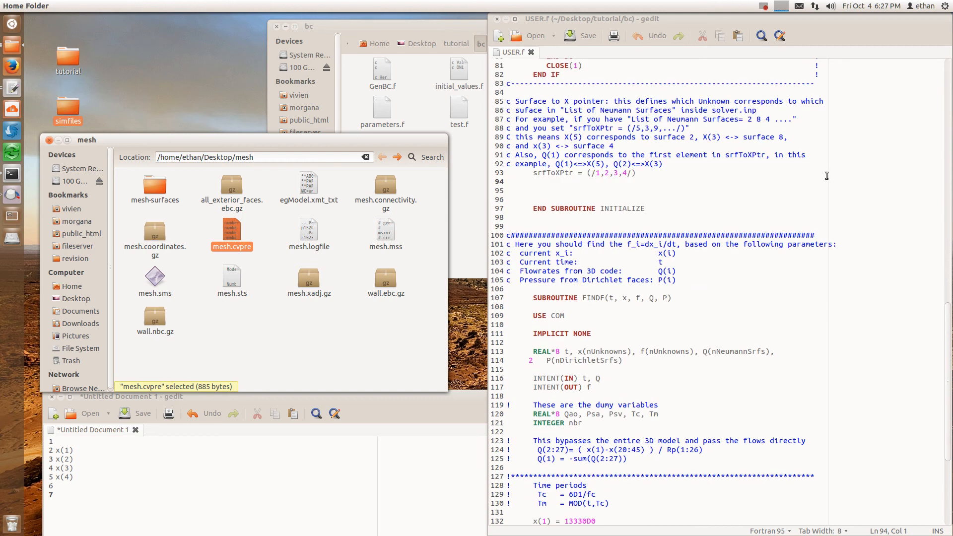
scroll(826, 176, down, 2)
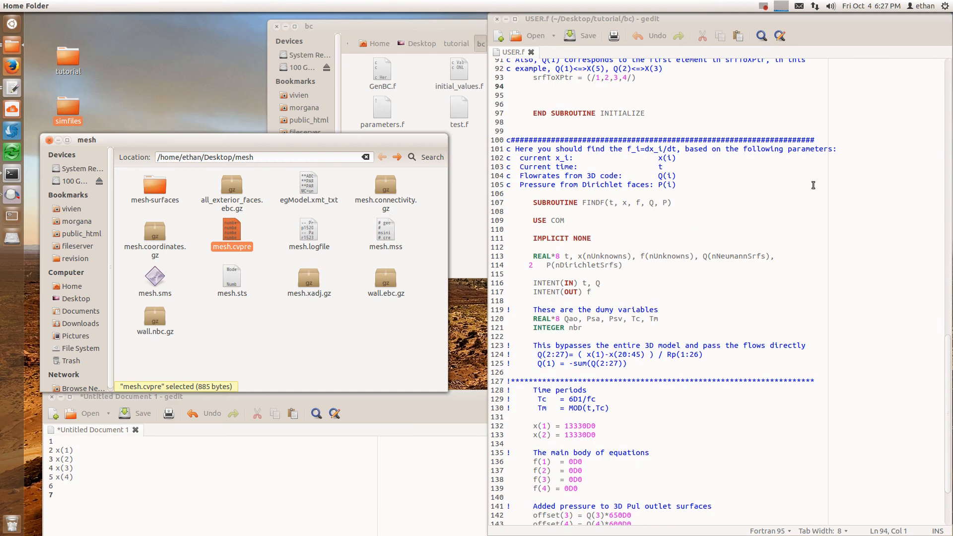
scroll(813, 185, down, 1)
scroll(814, 185, down, 1)
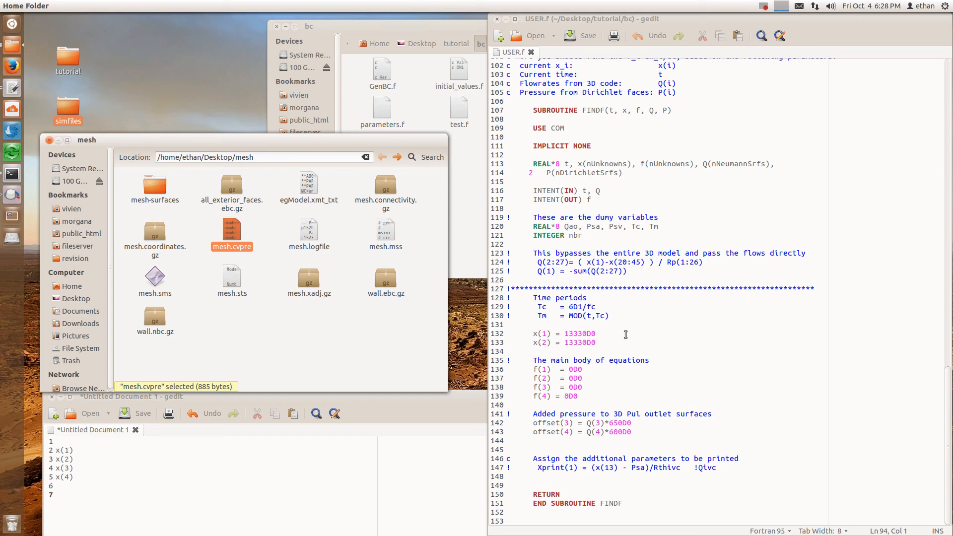
Examine the x(1) and x(2) pressure assignments and the offset(3) line in the FINDF subroutine.
double_click(573, 336)
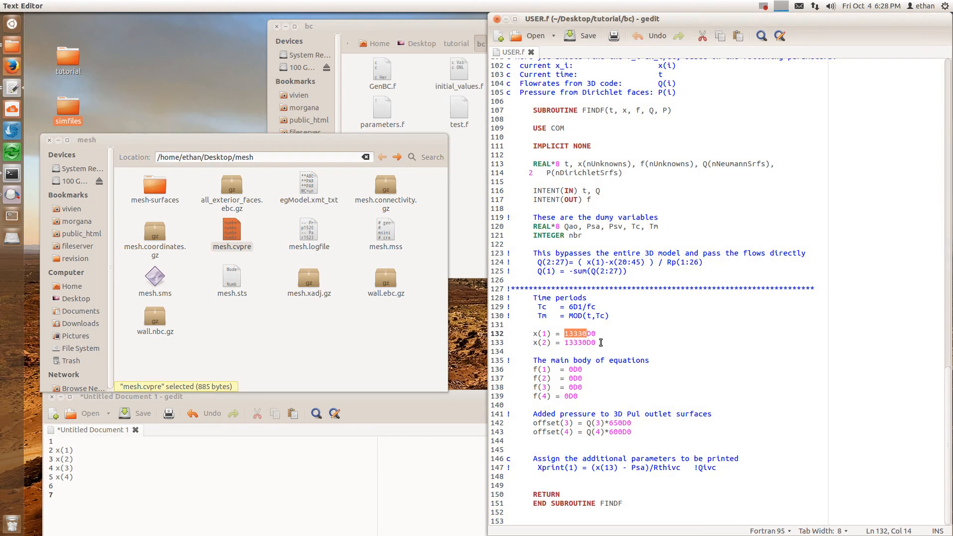
click(606, 337)
key(Left)
key(Down)
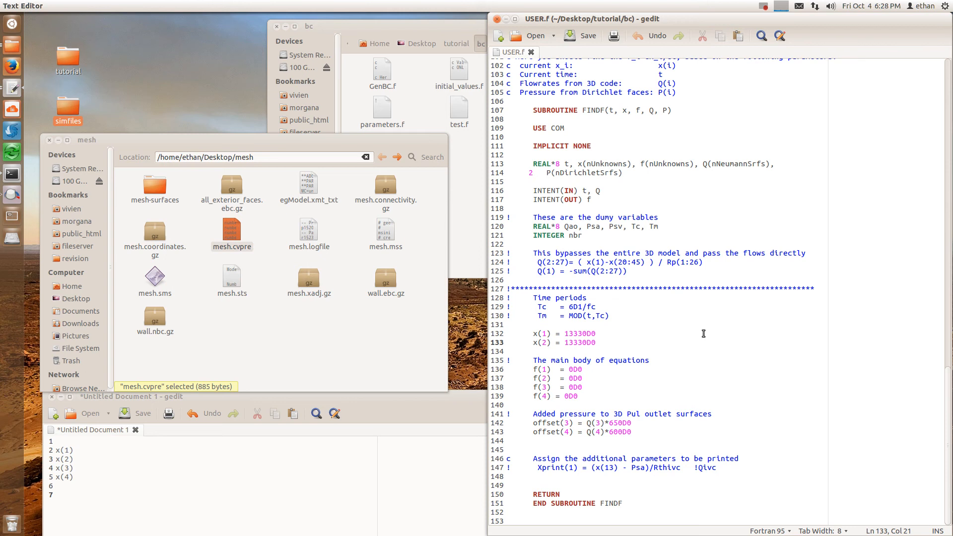
key(Up)
key(Down)
click(636, 426)
Cross-check the srfToXPtr definition and FINDF declarations with the offset equations for the pulmonary outlet surfaces.
scroll(620, 406, up, 5)
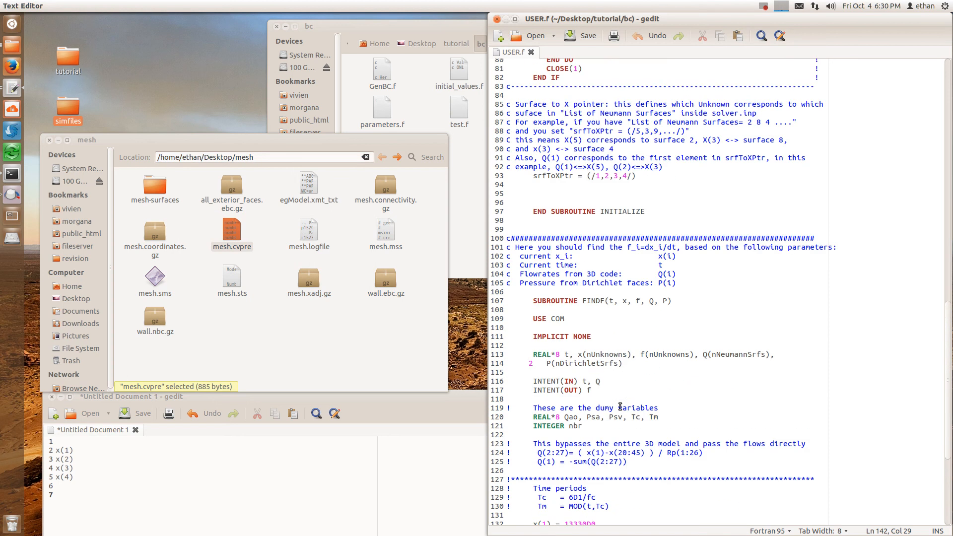
scroll(620, 406, down, 3)
scroll(620, 406, up, 1)
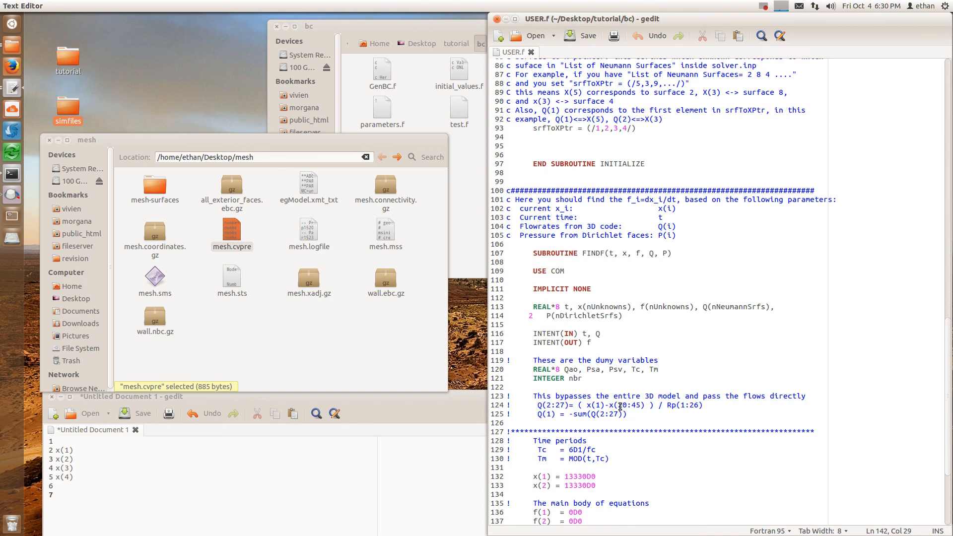
scroll(620, 406, up, 2)
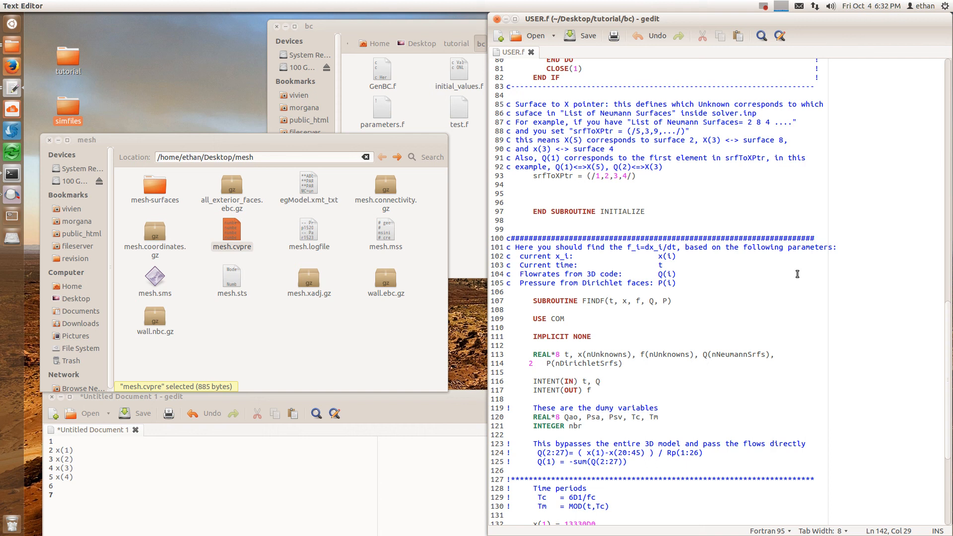
scroll(798, 274, down, 4)
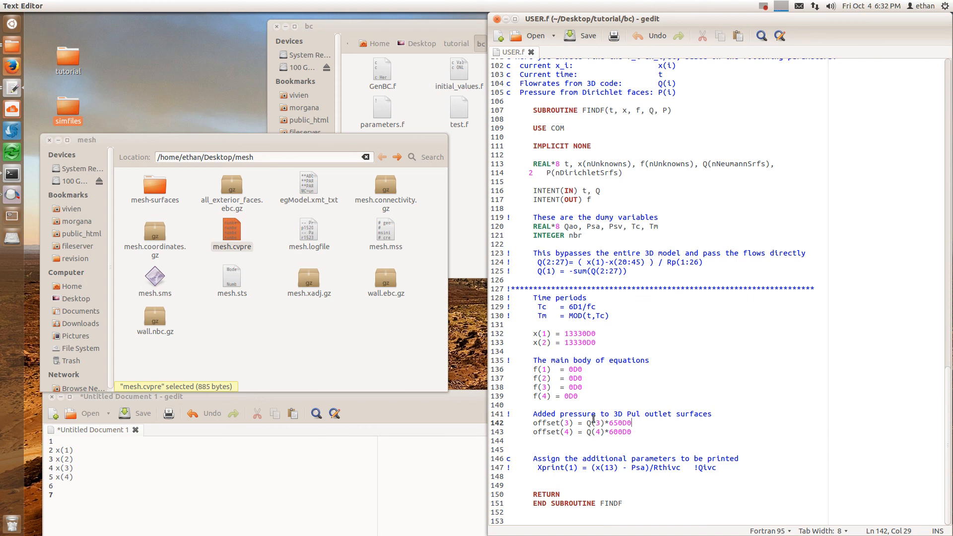
drag(621, 423, 609, 422)
text(600)
key(ctrl+z)
click(618, 431)
Look back over the settings in USER.f and close the file.
scroll(671, 454, up, 8)
scroll(672, 452, down, 8)
scroll(672, 450, up, 18)
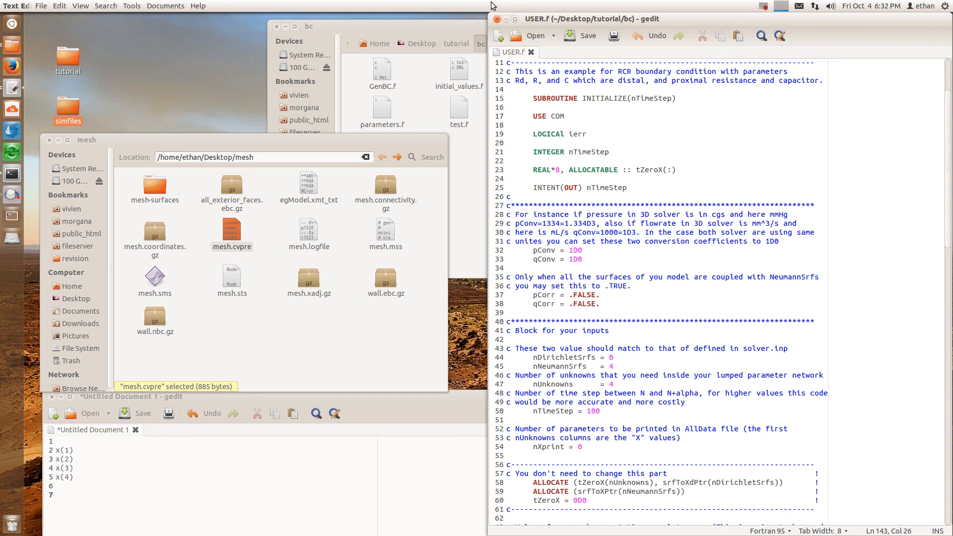
click(497, 19)
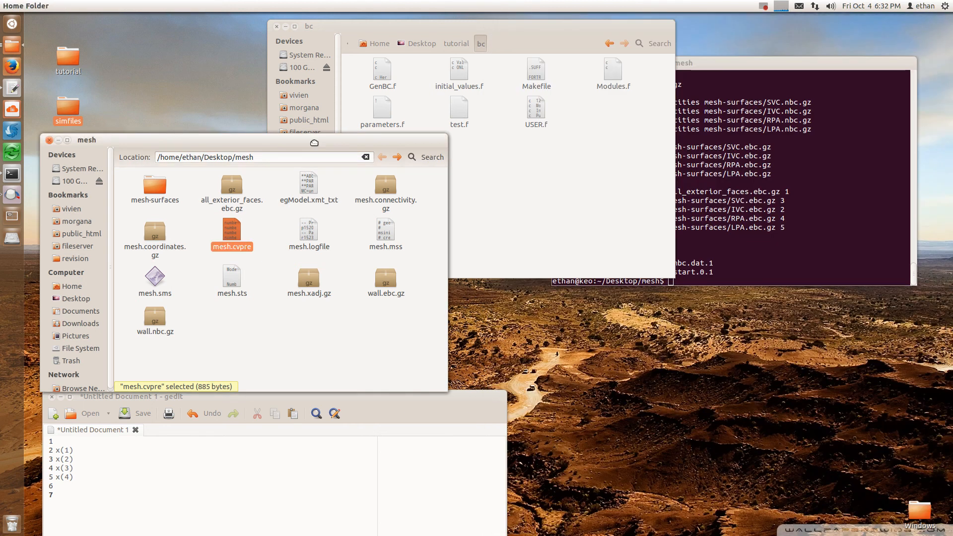
Spread out the mesh folder and notes windows, check the parent tutorial folder and return to the bc folder.
drag(313, 141, 324, 109)
drag(213, 392, 436, 441)
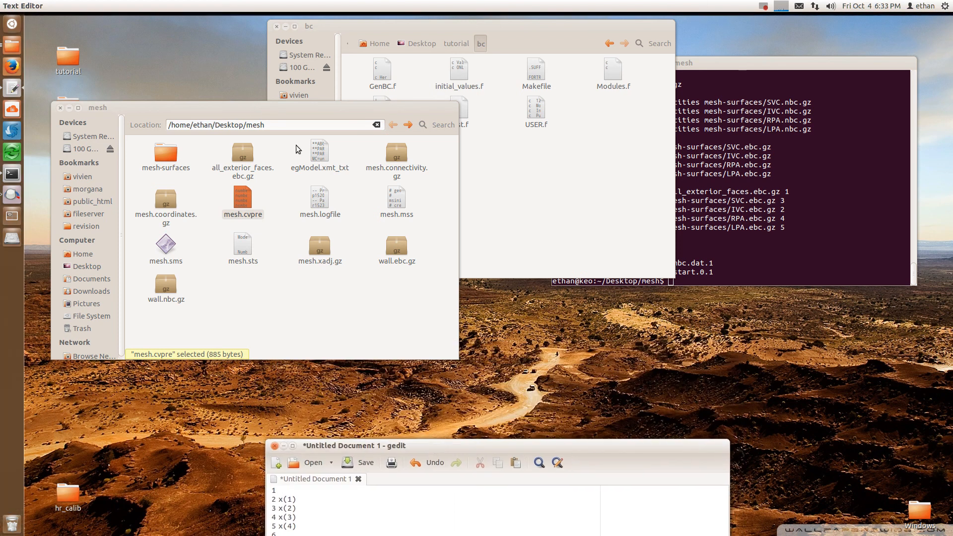
click(550, 188)
key(alt+Left)
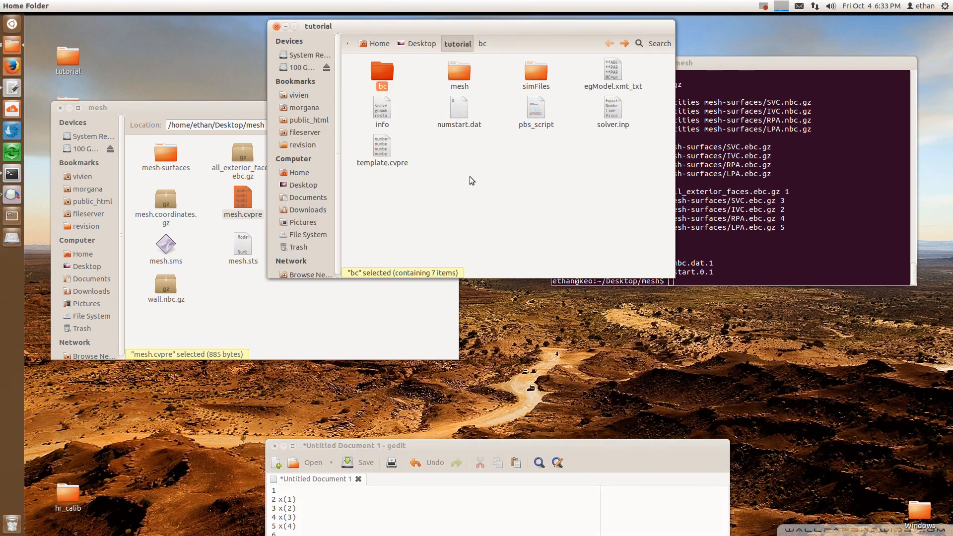
click(481, 43)
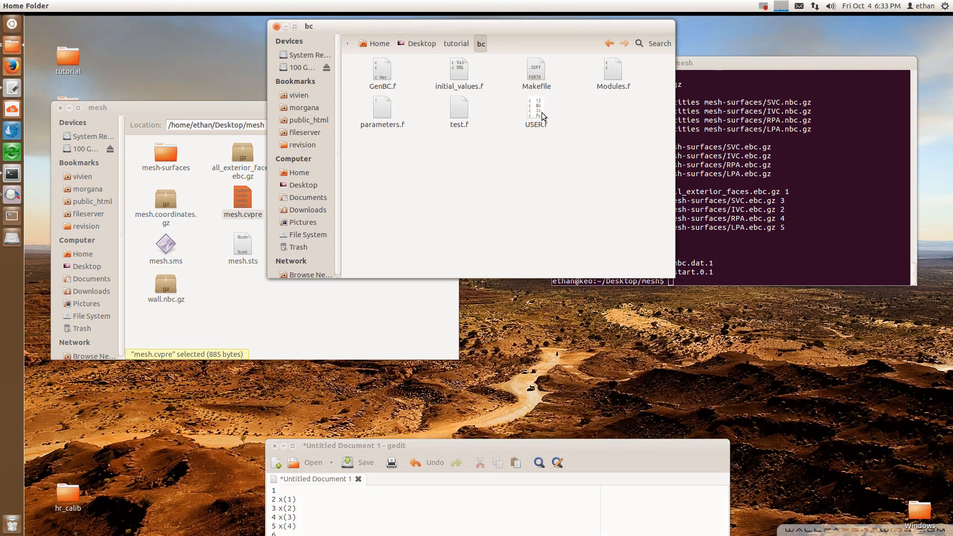
Change the terminal's working directory to the bc folder inside Desktop/tutorial, using the path copied from the file manager.
drag(525, 26, 464, 40)
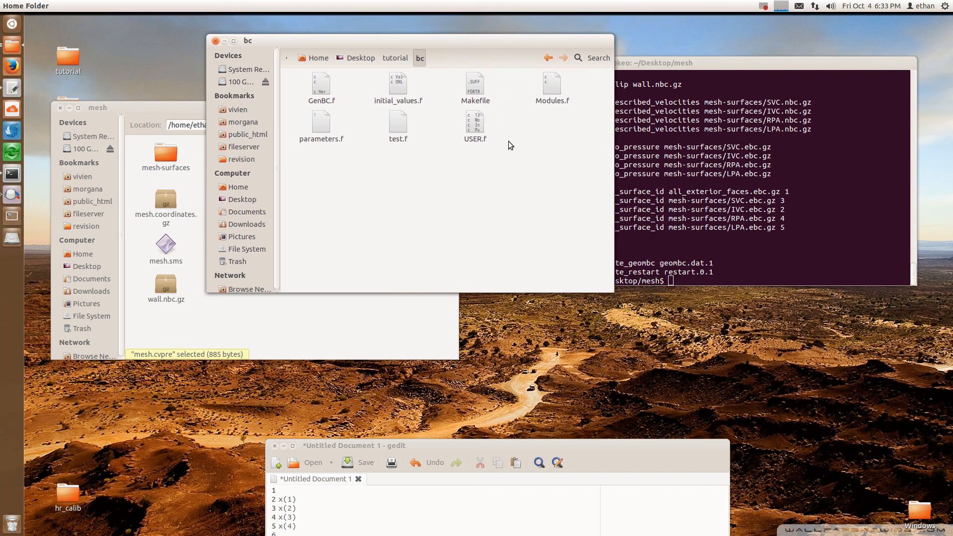
key(ctrl+l)
key(ctrl+c)
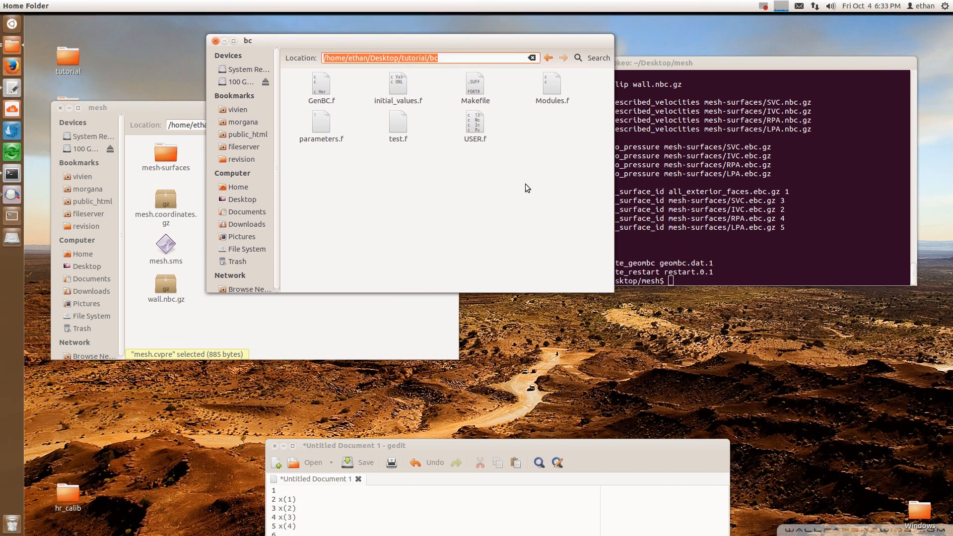
click(690, 208)
text(cd)
key(ctrl+shift+v)
key(Return)
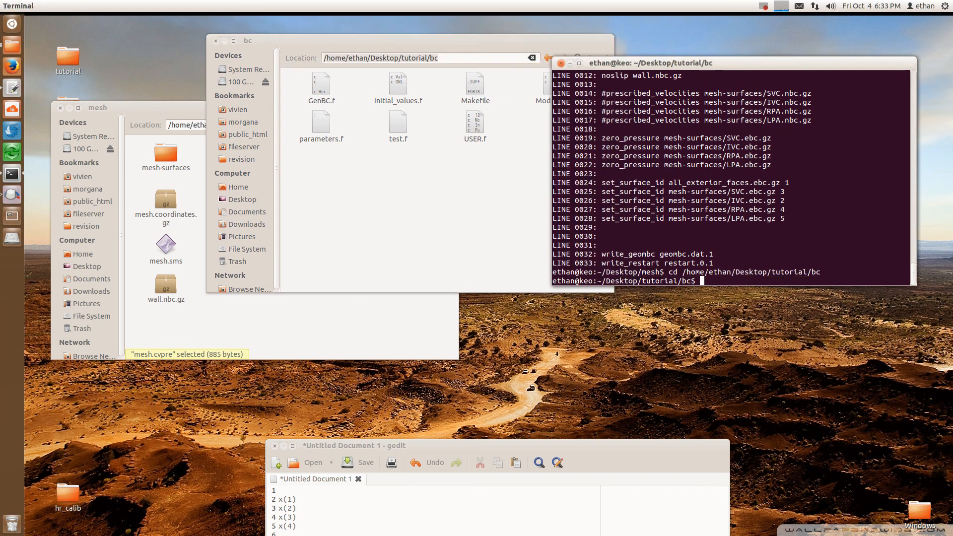
Compile the boundary condition code with make and select the resulting GenBC executable in the bc folder.
text(make)
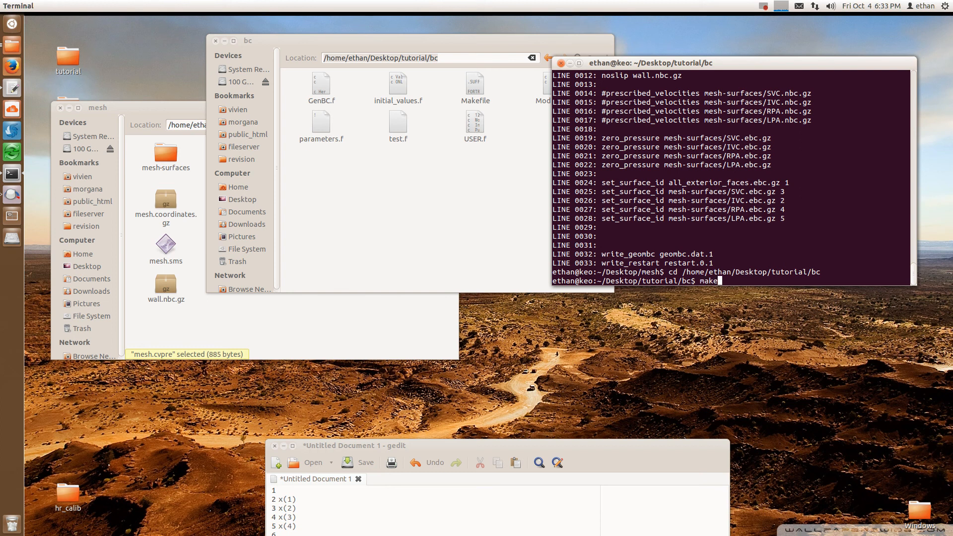
key(Return)
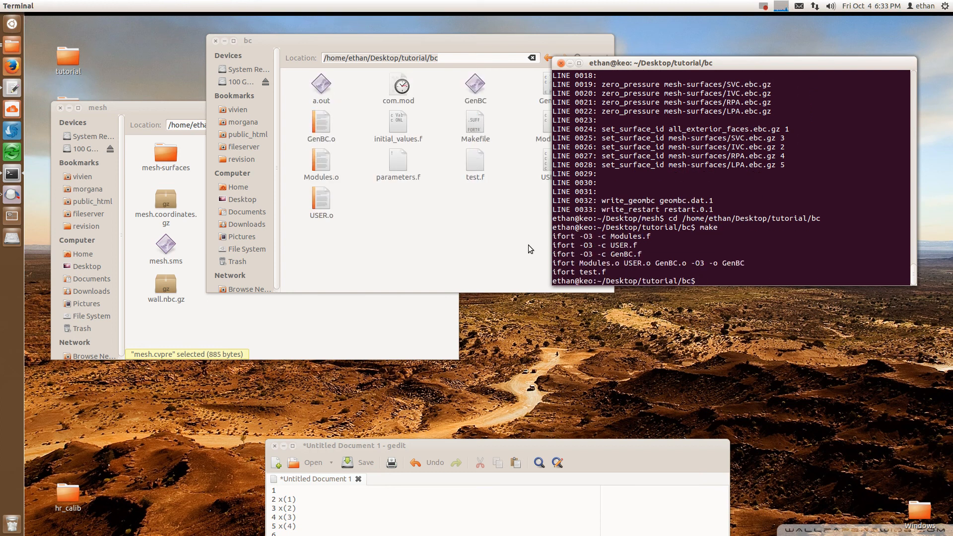
click(466, 249)
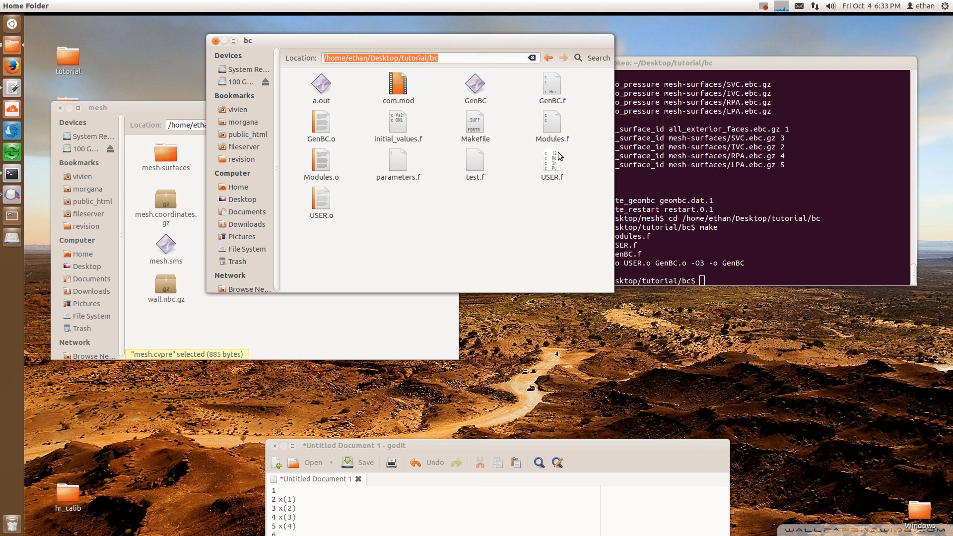
click(475, 84)
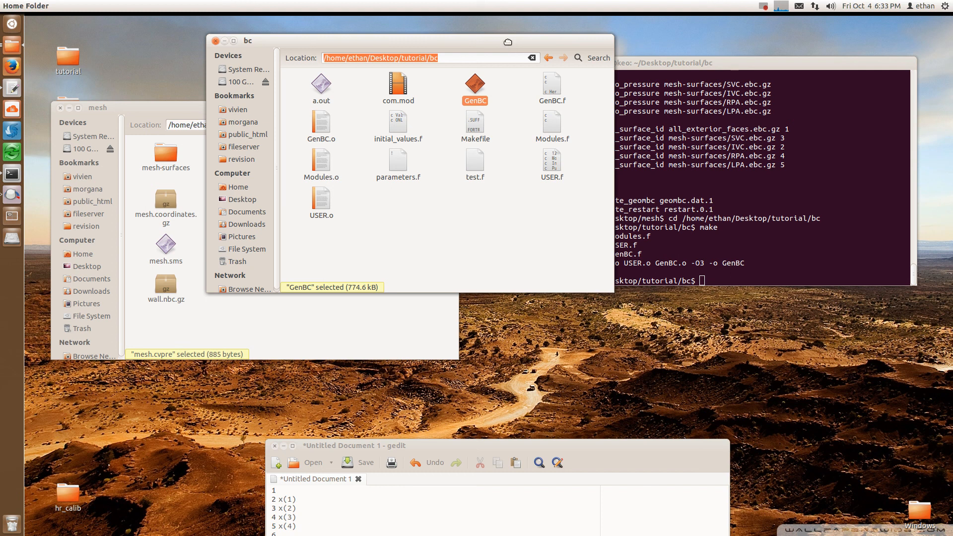
Spread out the bc and terminal windows and review the make output alongside the GenBC executable and its parent tutorial folder.
drag(508, 41, 611, 36)
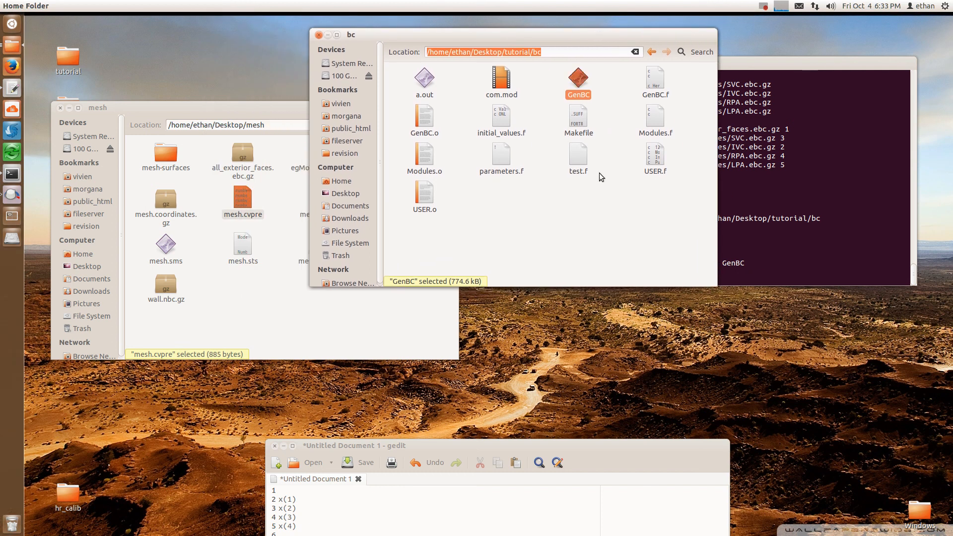
click(751, 122)
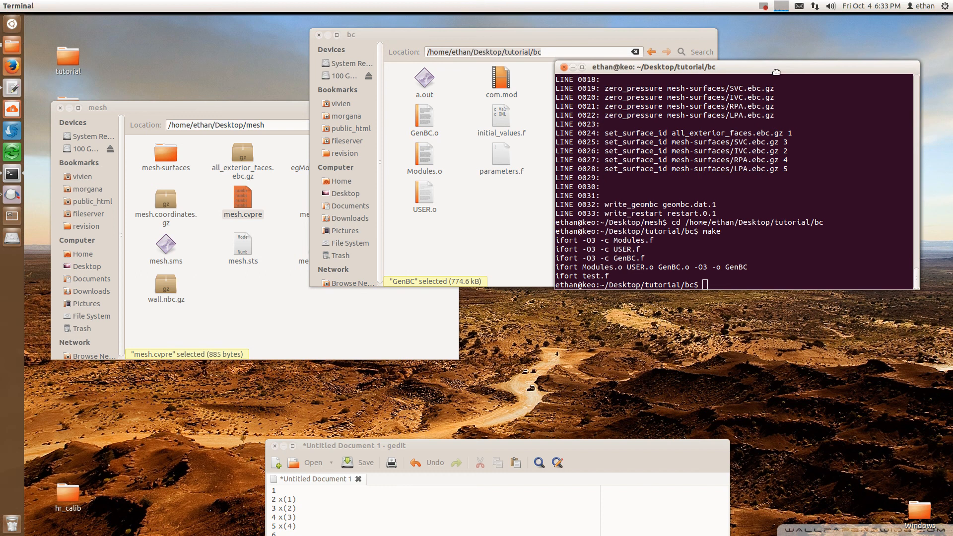
drag(772, 68, 787, 143)
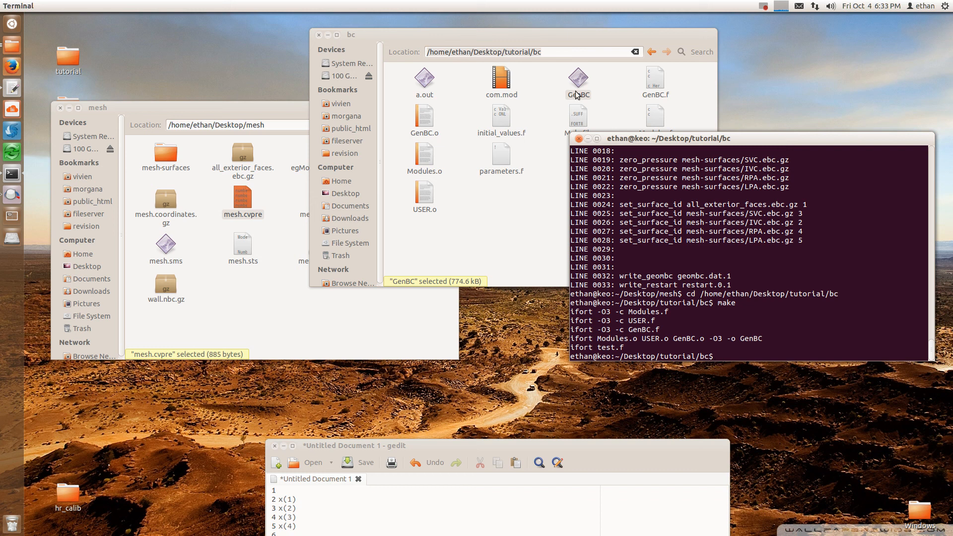
click(550, 197)
key(alt+Left)
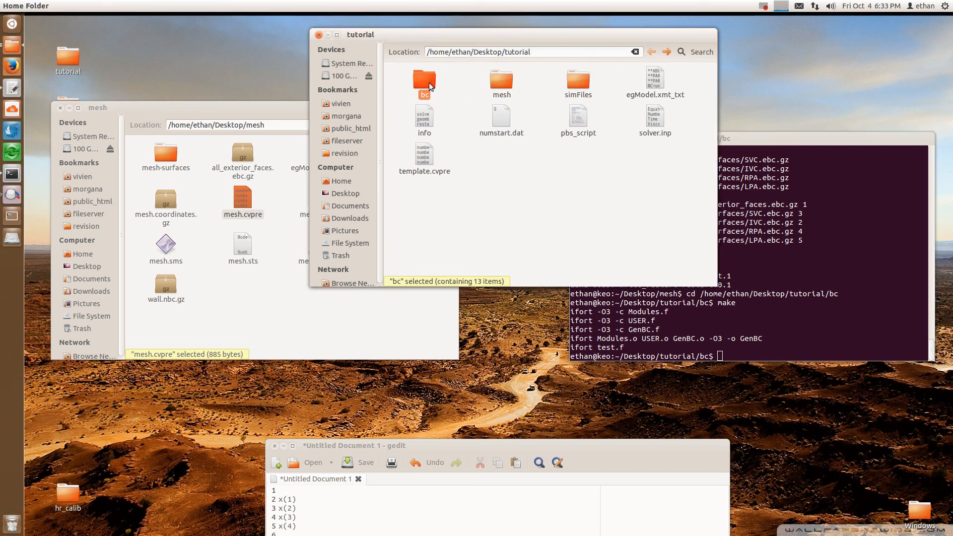
double_click(429, 82)
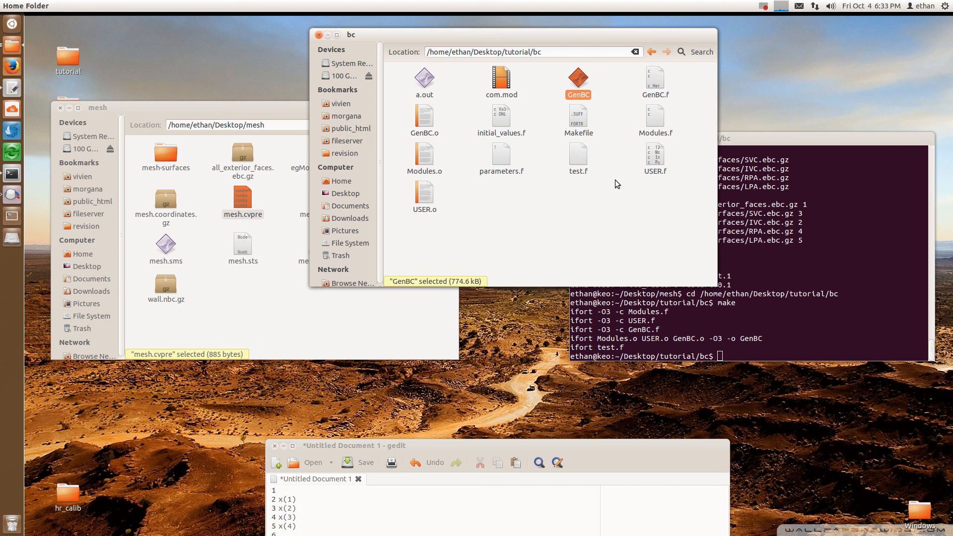
click(773, 271)
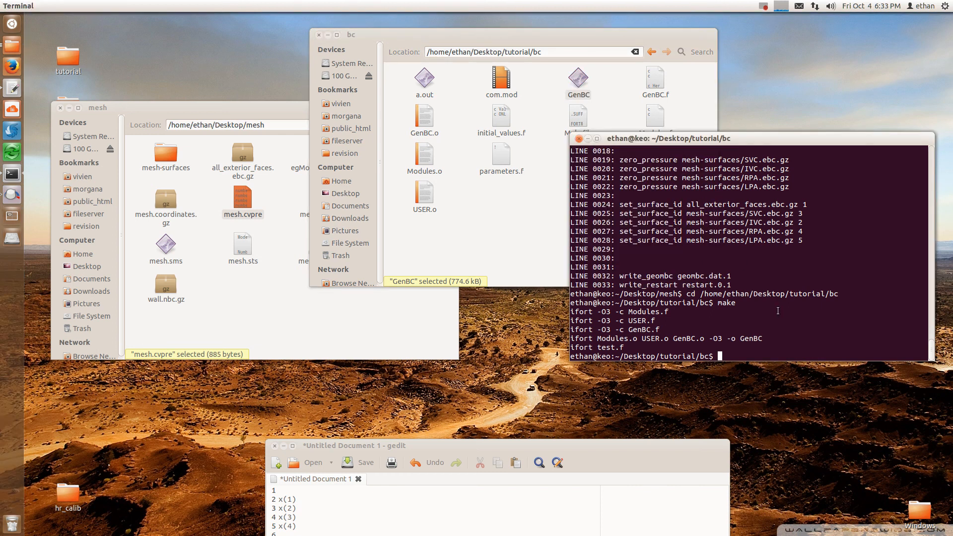
click(544, 214)
click(580, 79)
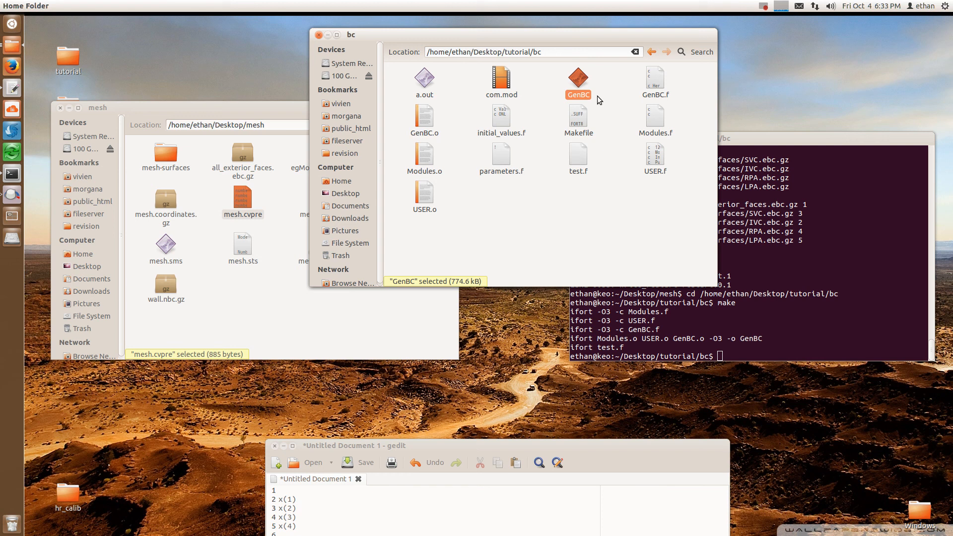
Open the simfiles folder from the desktop and move the GenBC executable into it from the bc folder.
drag(294, 109, 300, 263)
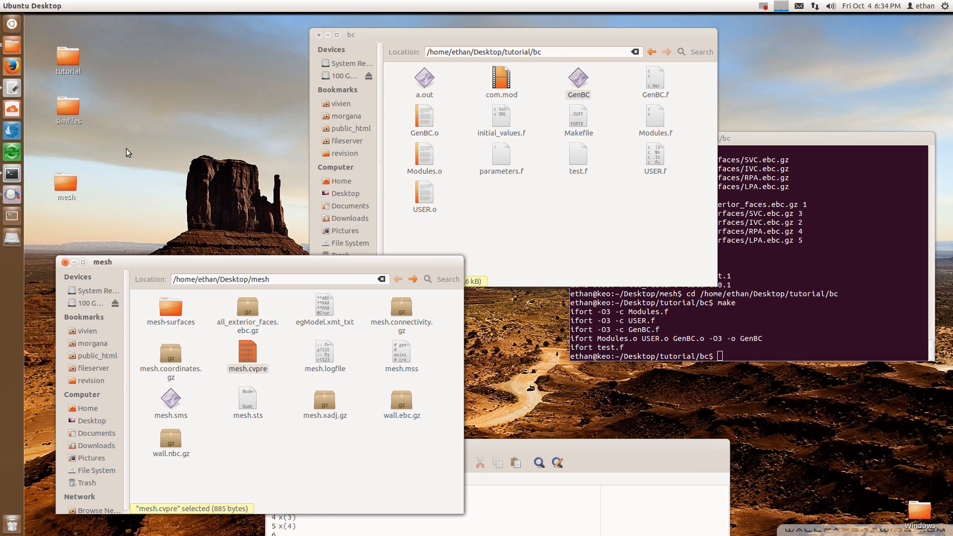
double_click(64, 105)
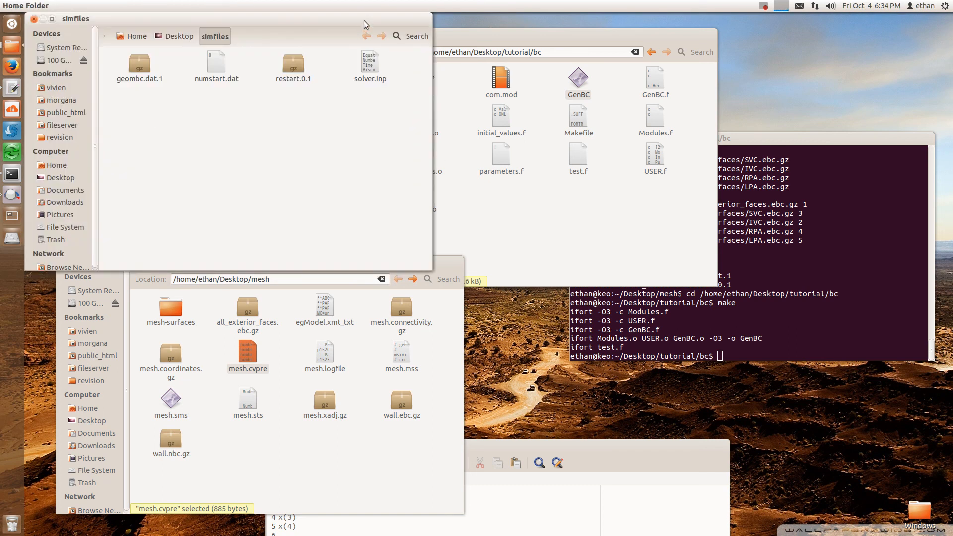
drag(365, 20, 770, 196)
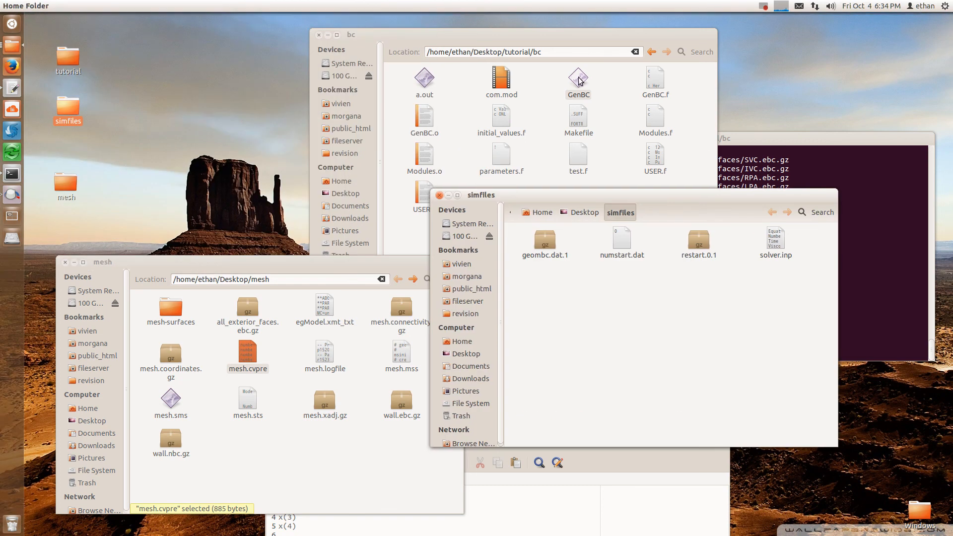
drag(580, 81, 738, 338)
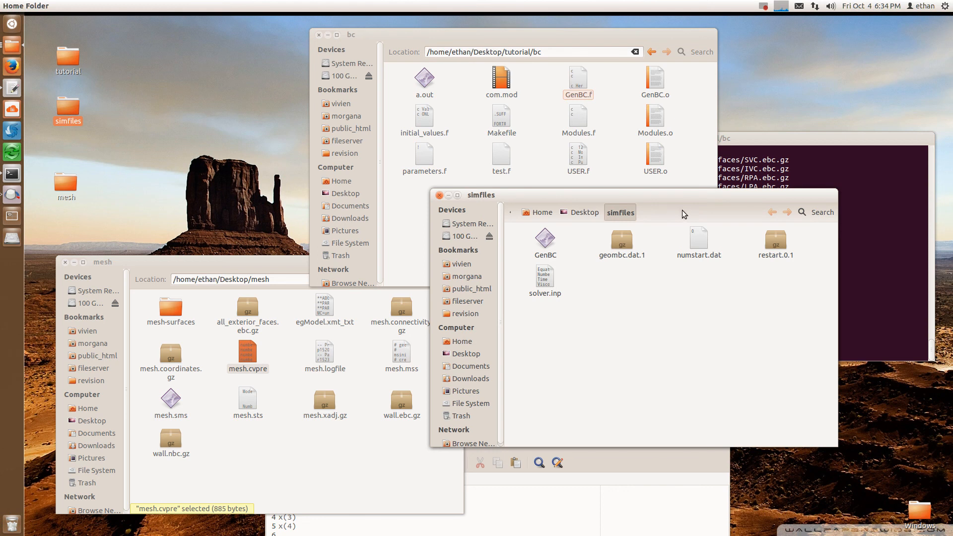
drag(678, 198, 709, 110)
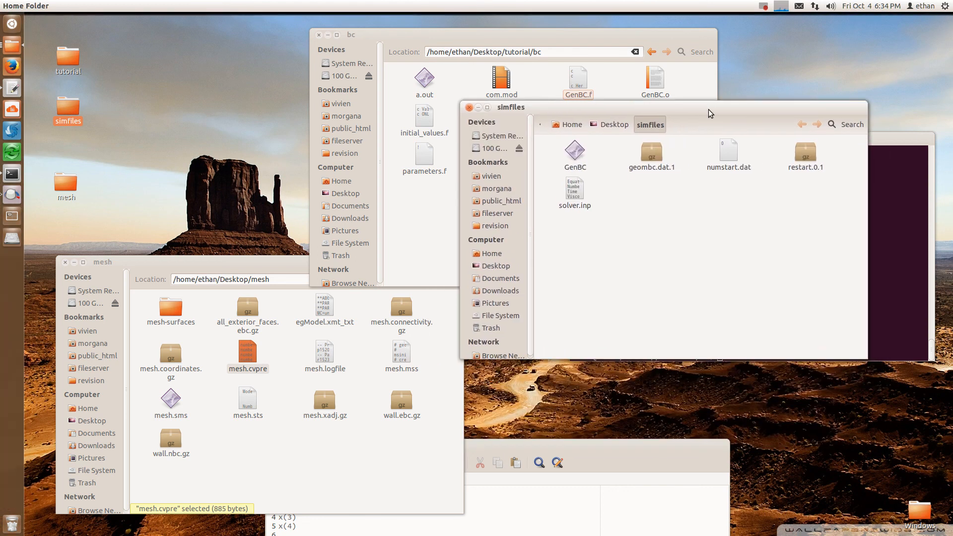